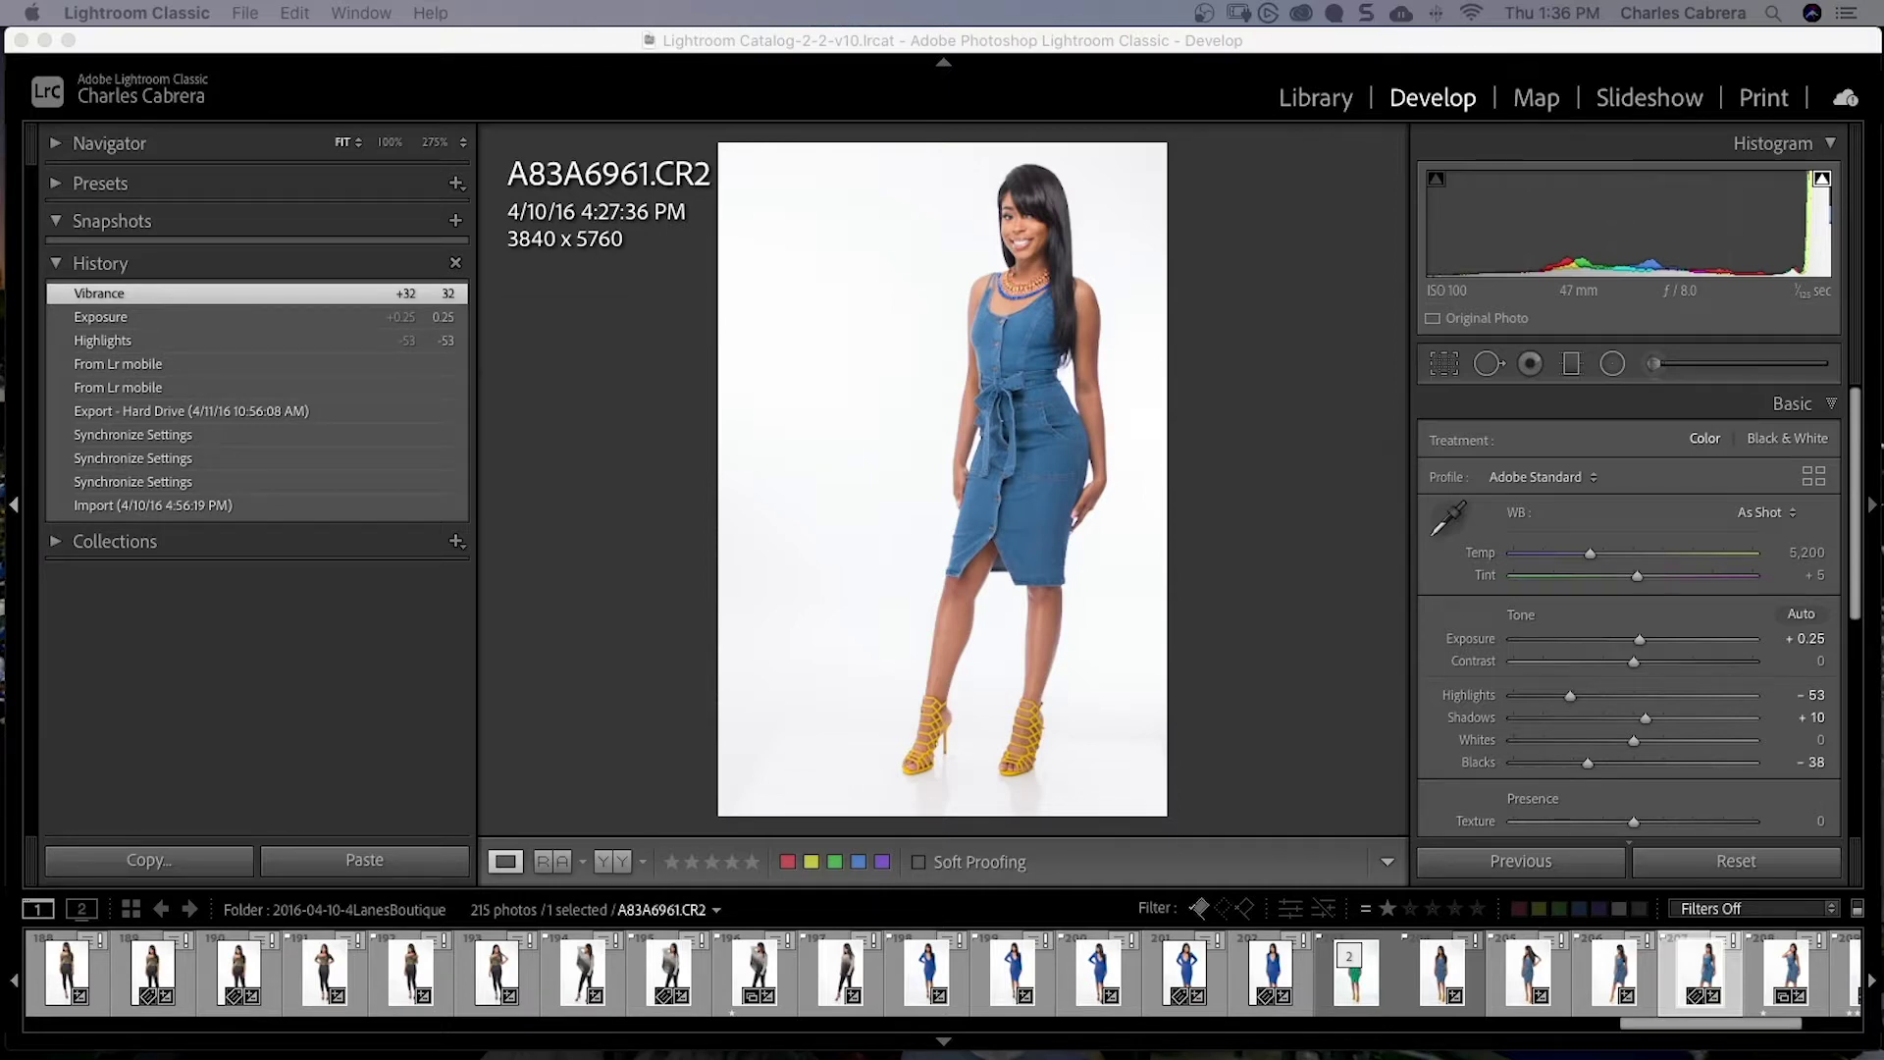
# Open the selected photo A83A6961.CR2 from Lightroom as a smart object in Photoshop
pyautogui.click(1665, 981)
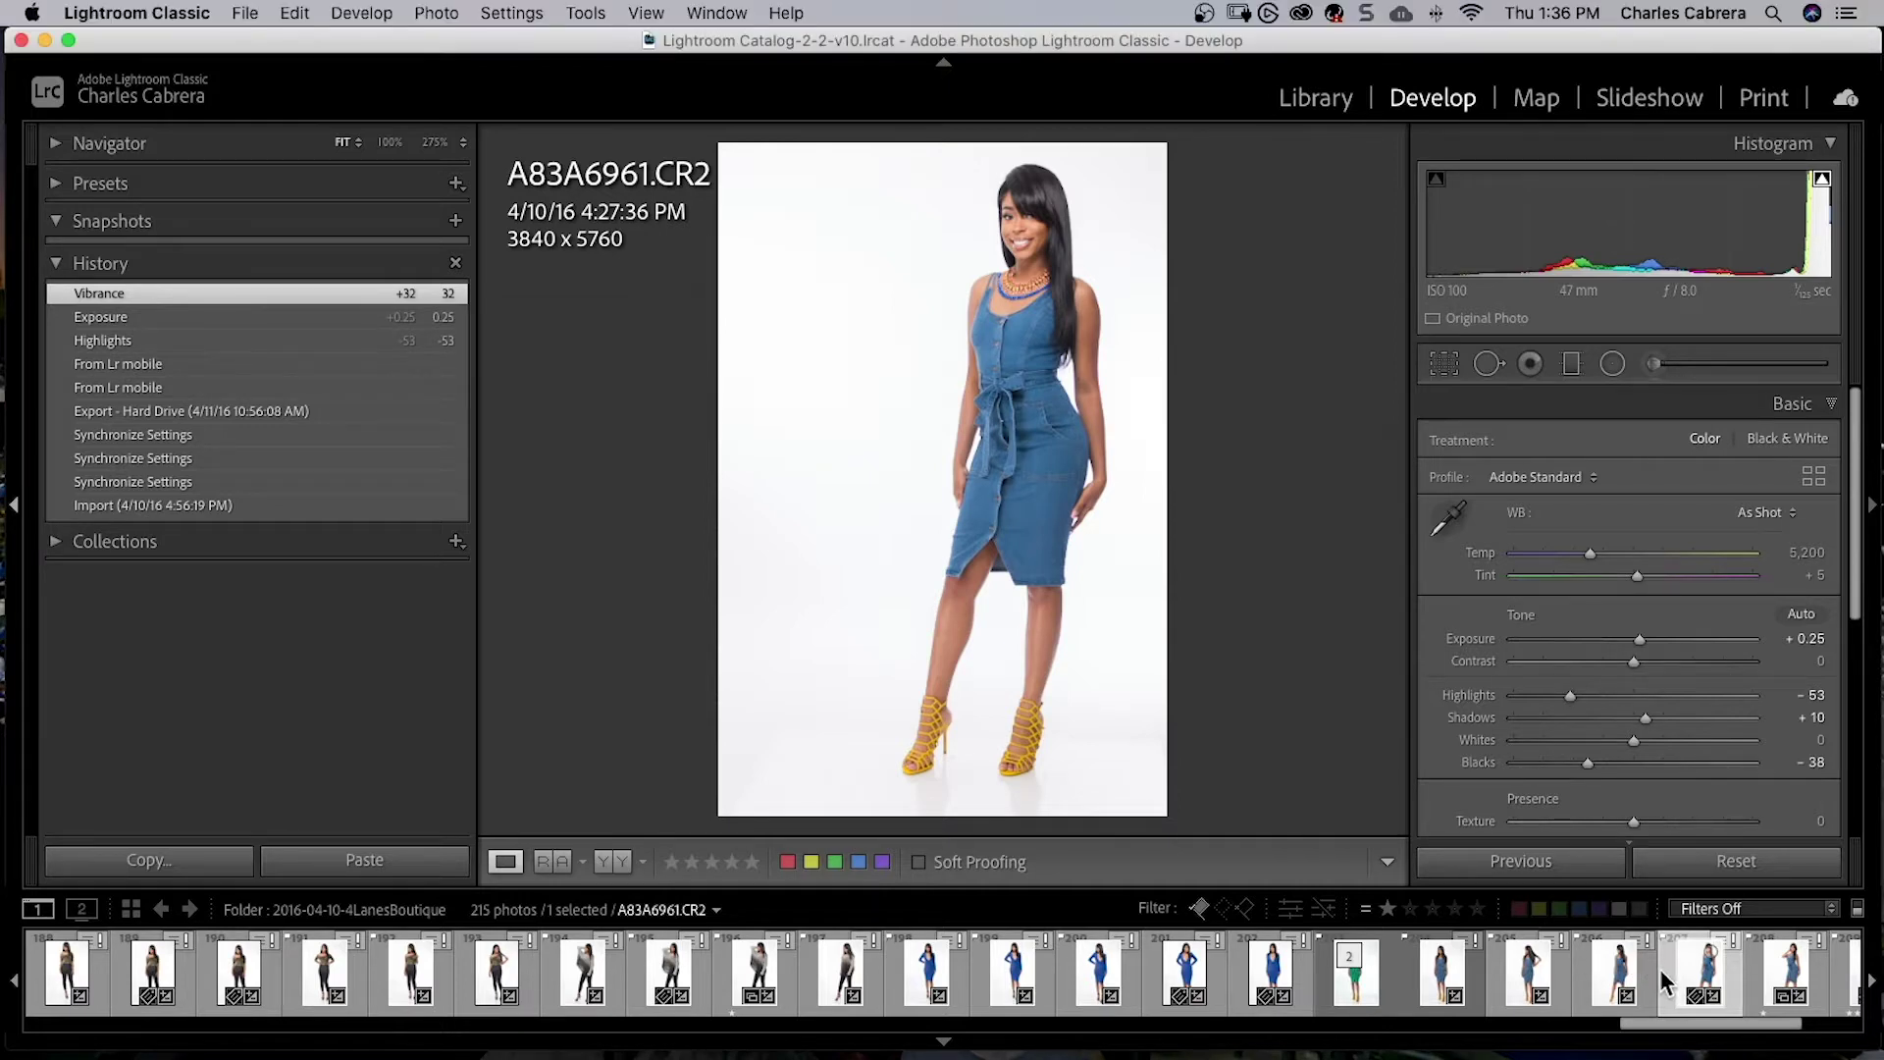
pyautogui.rightClick(1666, 981)
pyautogui.moveTo(1657, 510)
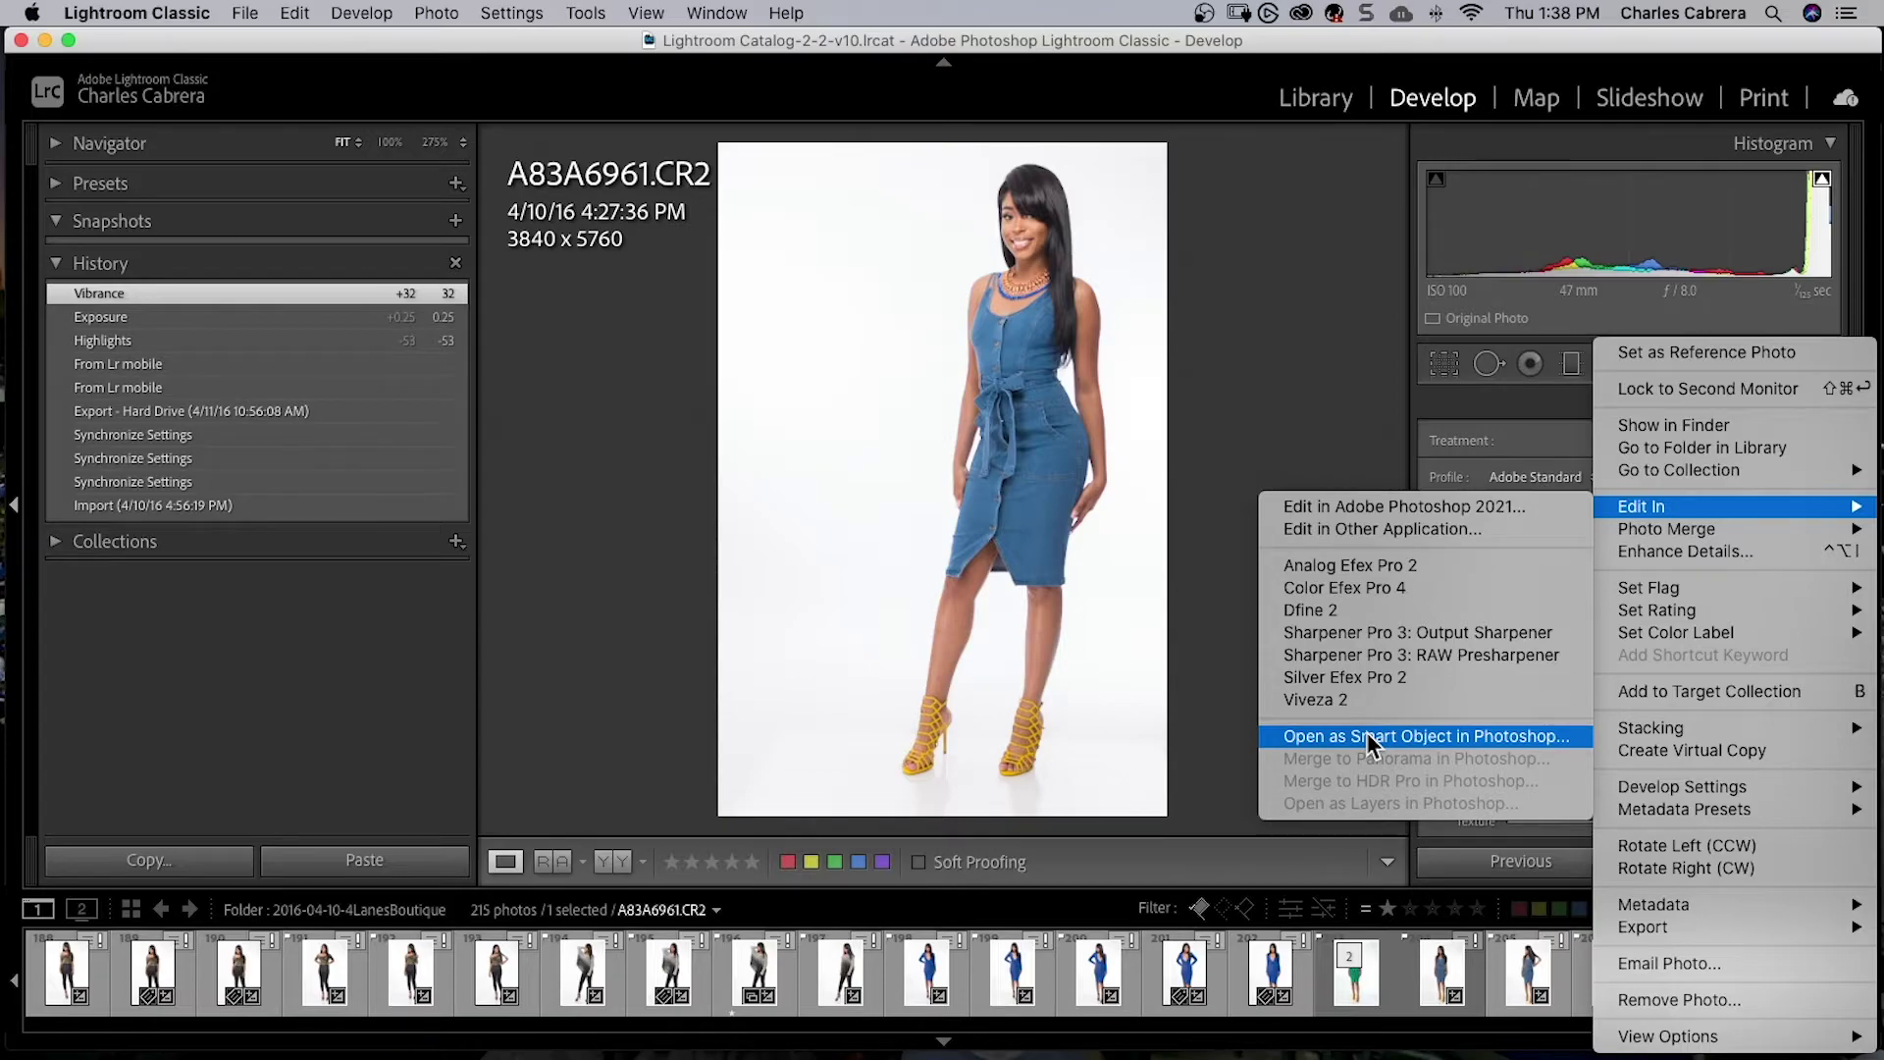
pyautogui.click(1371, 740)
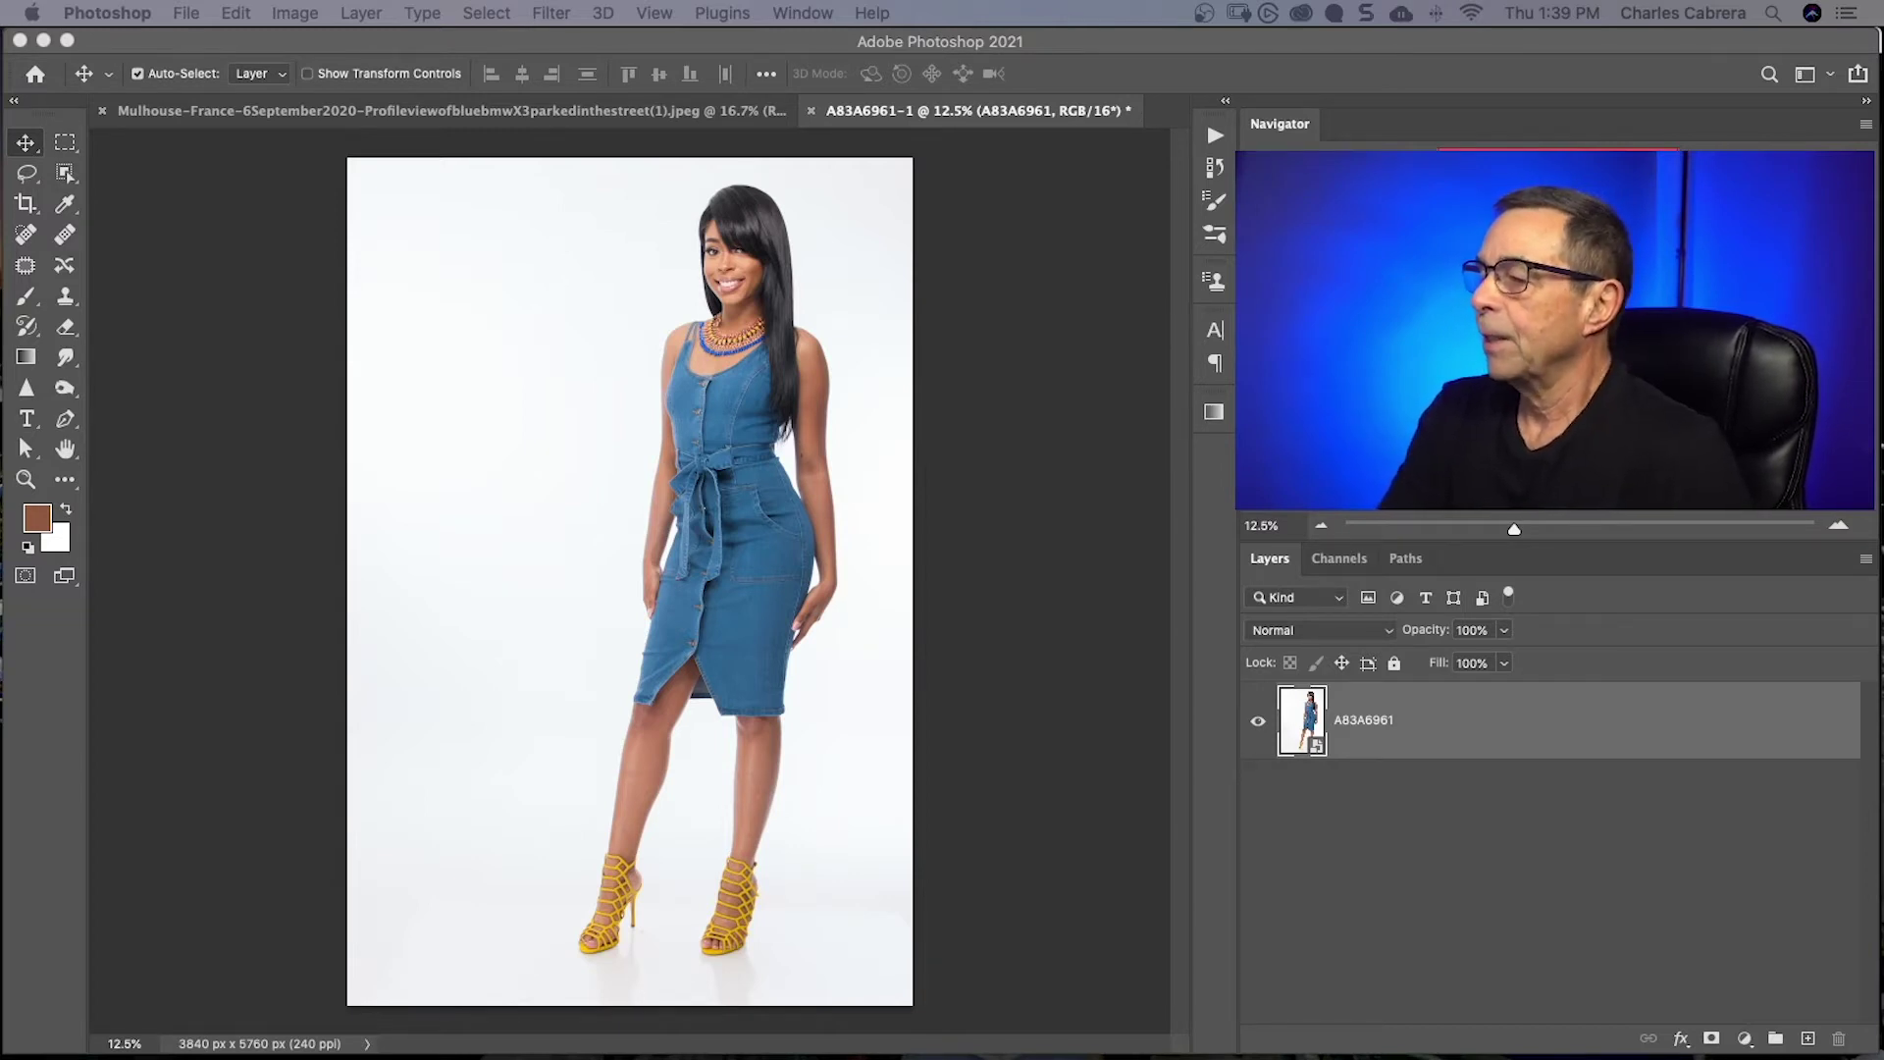
# Reopen the A83A6961 smart object in Camera Raw and set its Exposure to +0.10
pyautogui.click(1302, 729)
pyautogui.doubleClick(1302, 728)
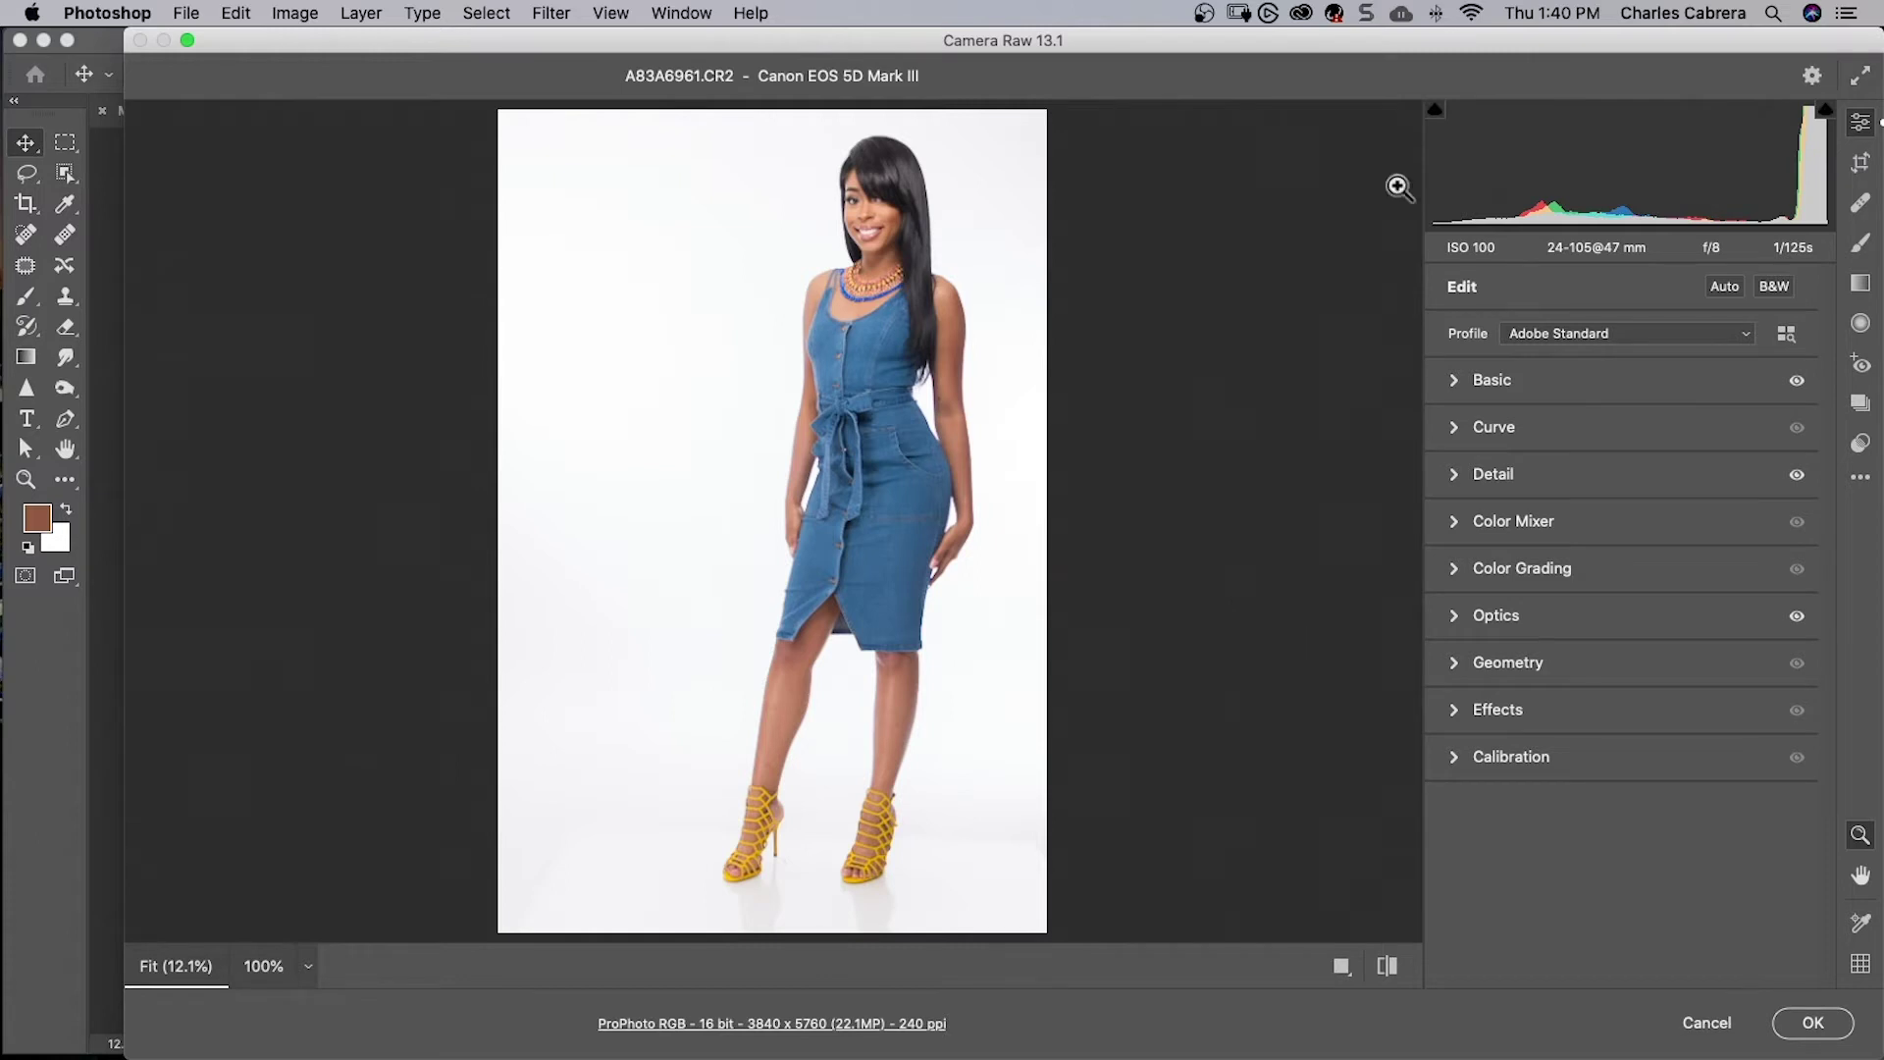
pyautogui.click(1454, 381)
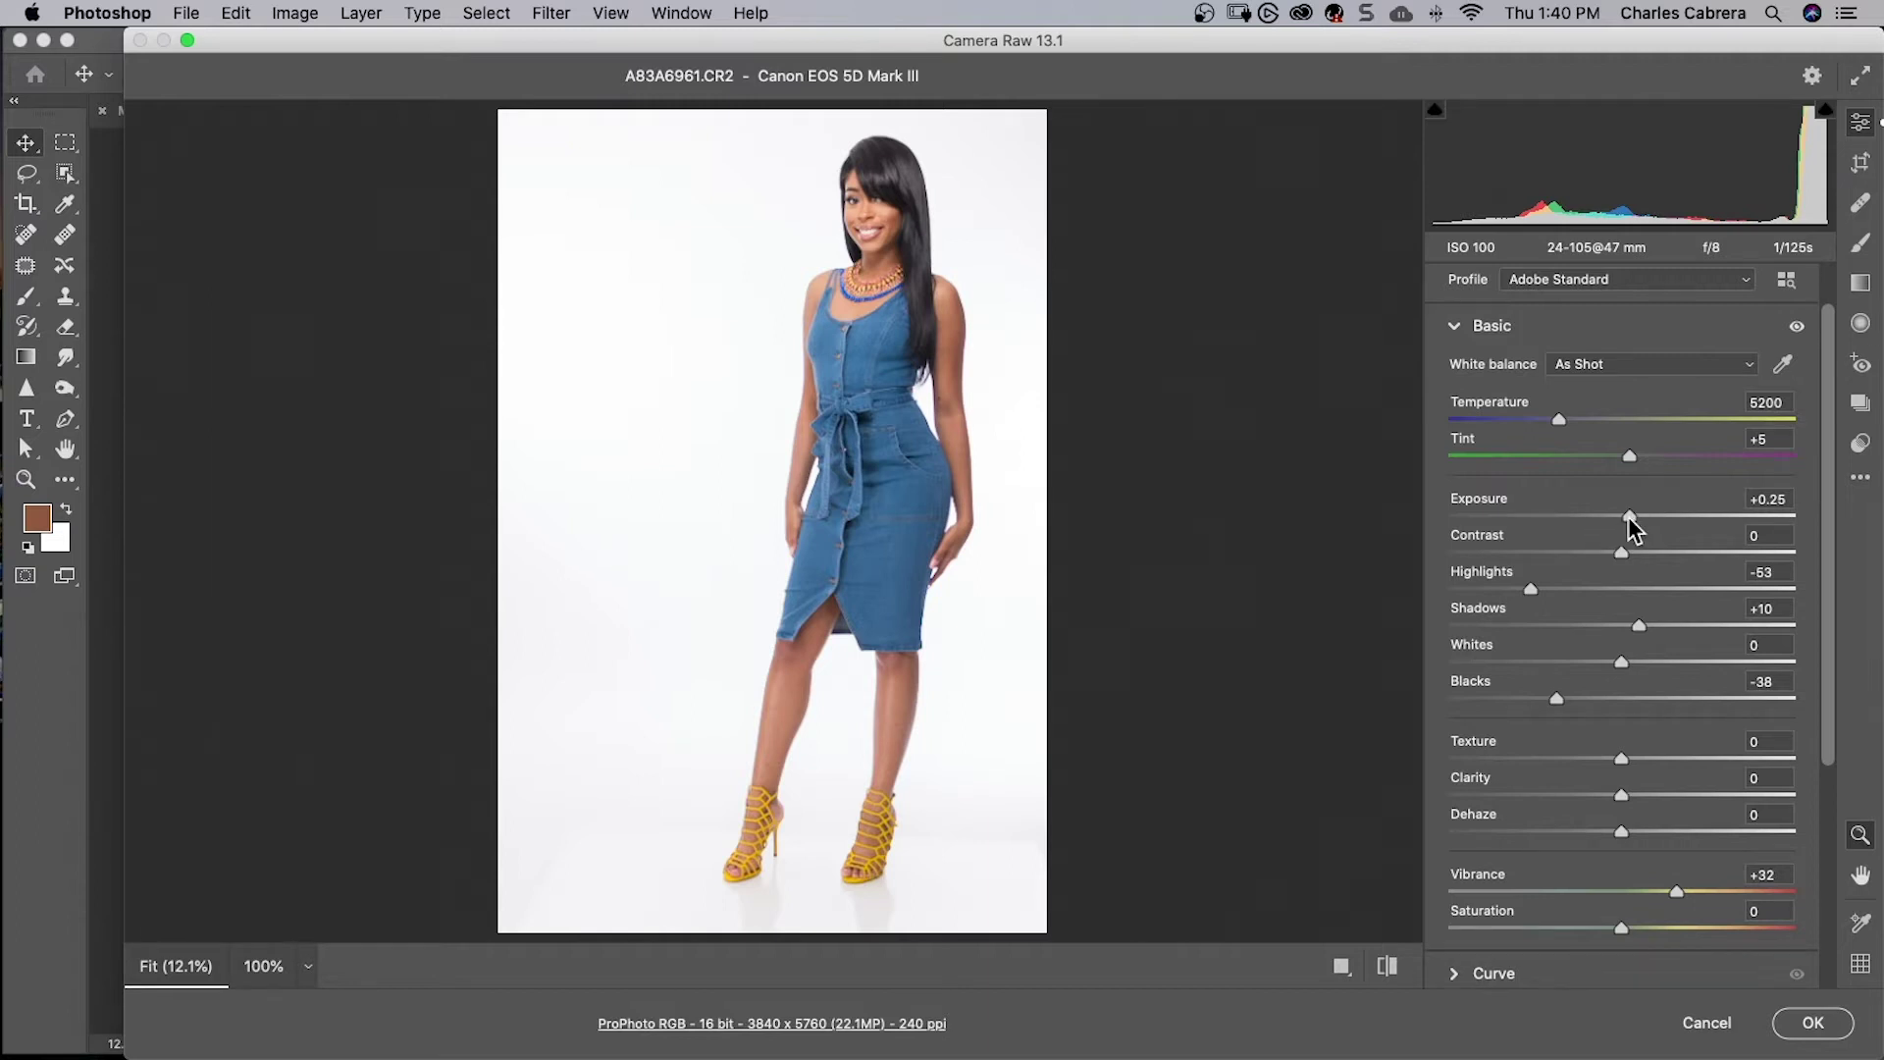
pyautogui.moveTo(1632, 525); pyautogui.dragTo(1627, 525)
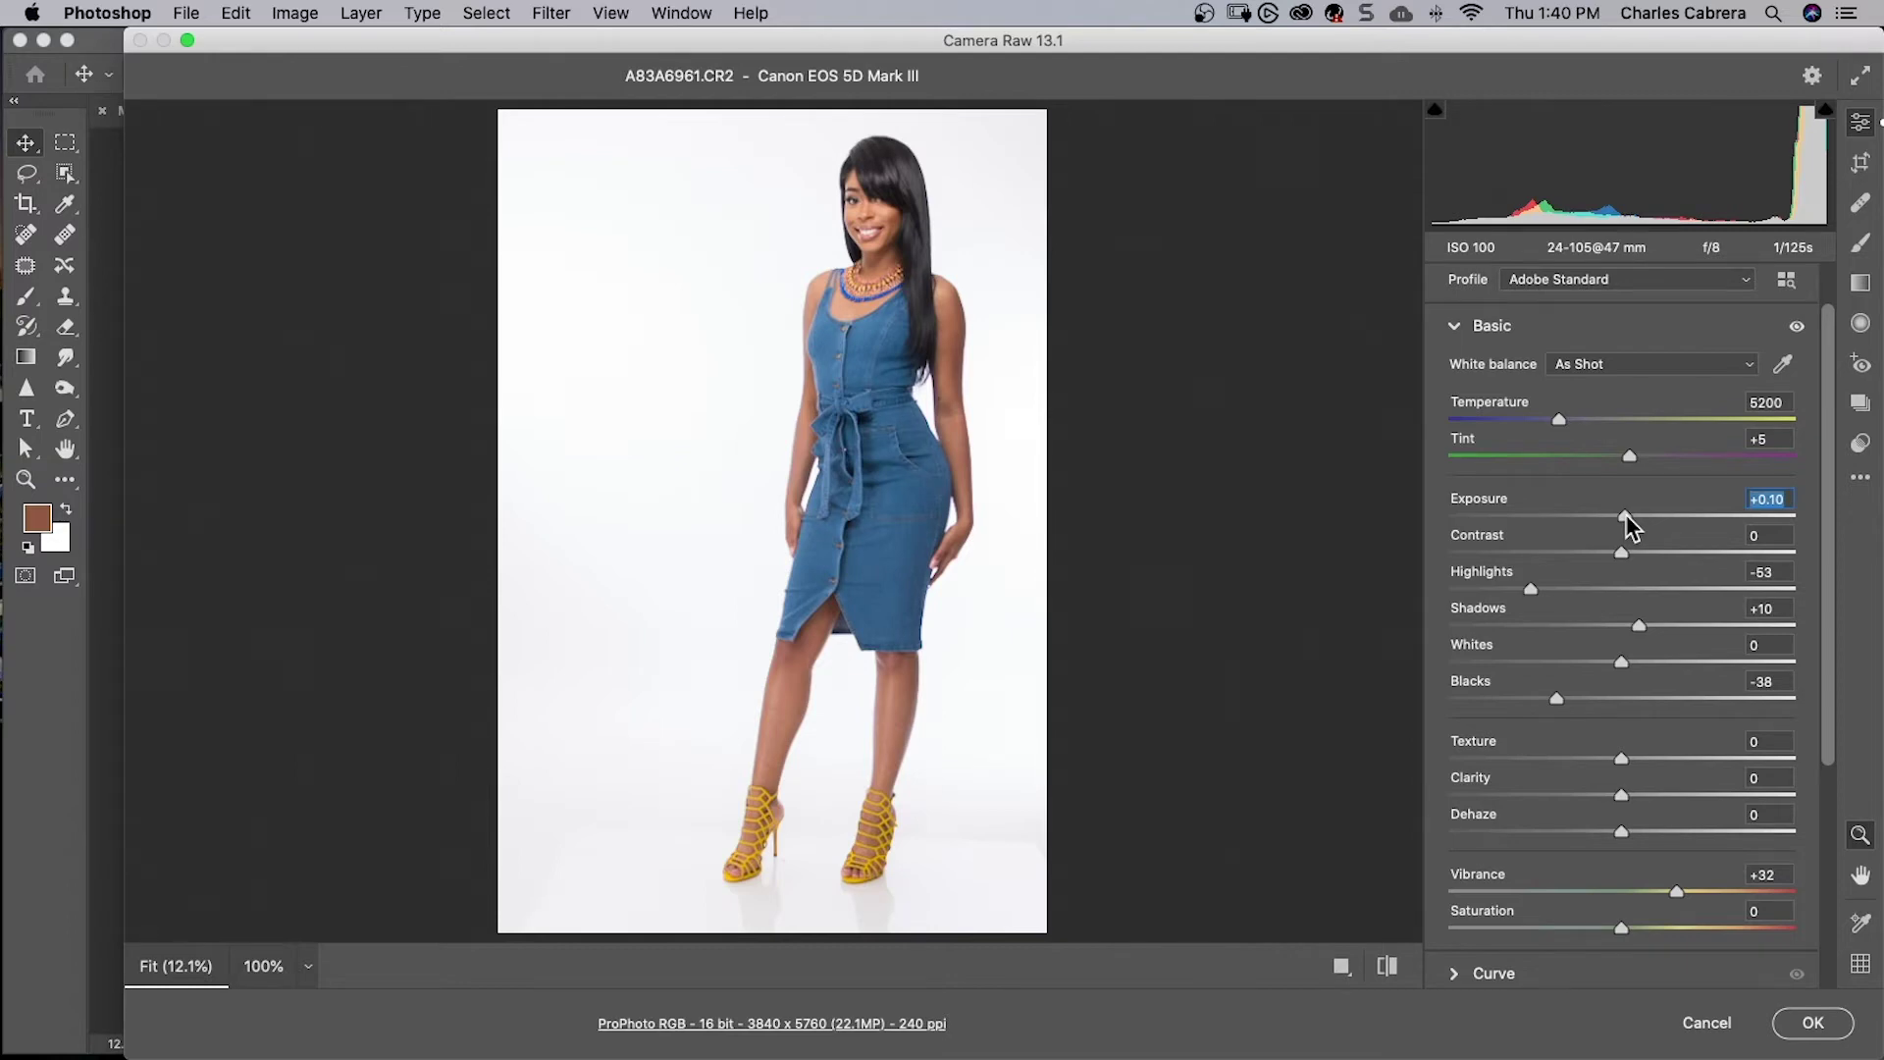
pyautogui.click(1809, 1021)
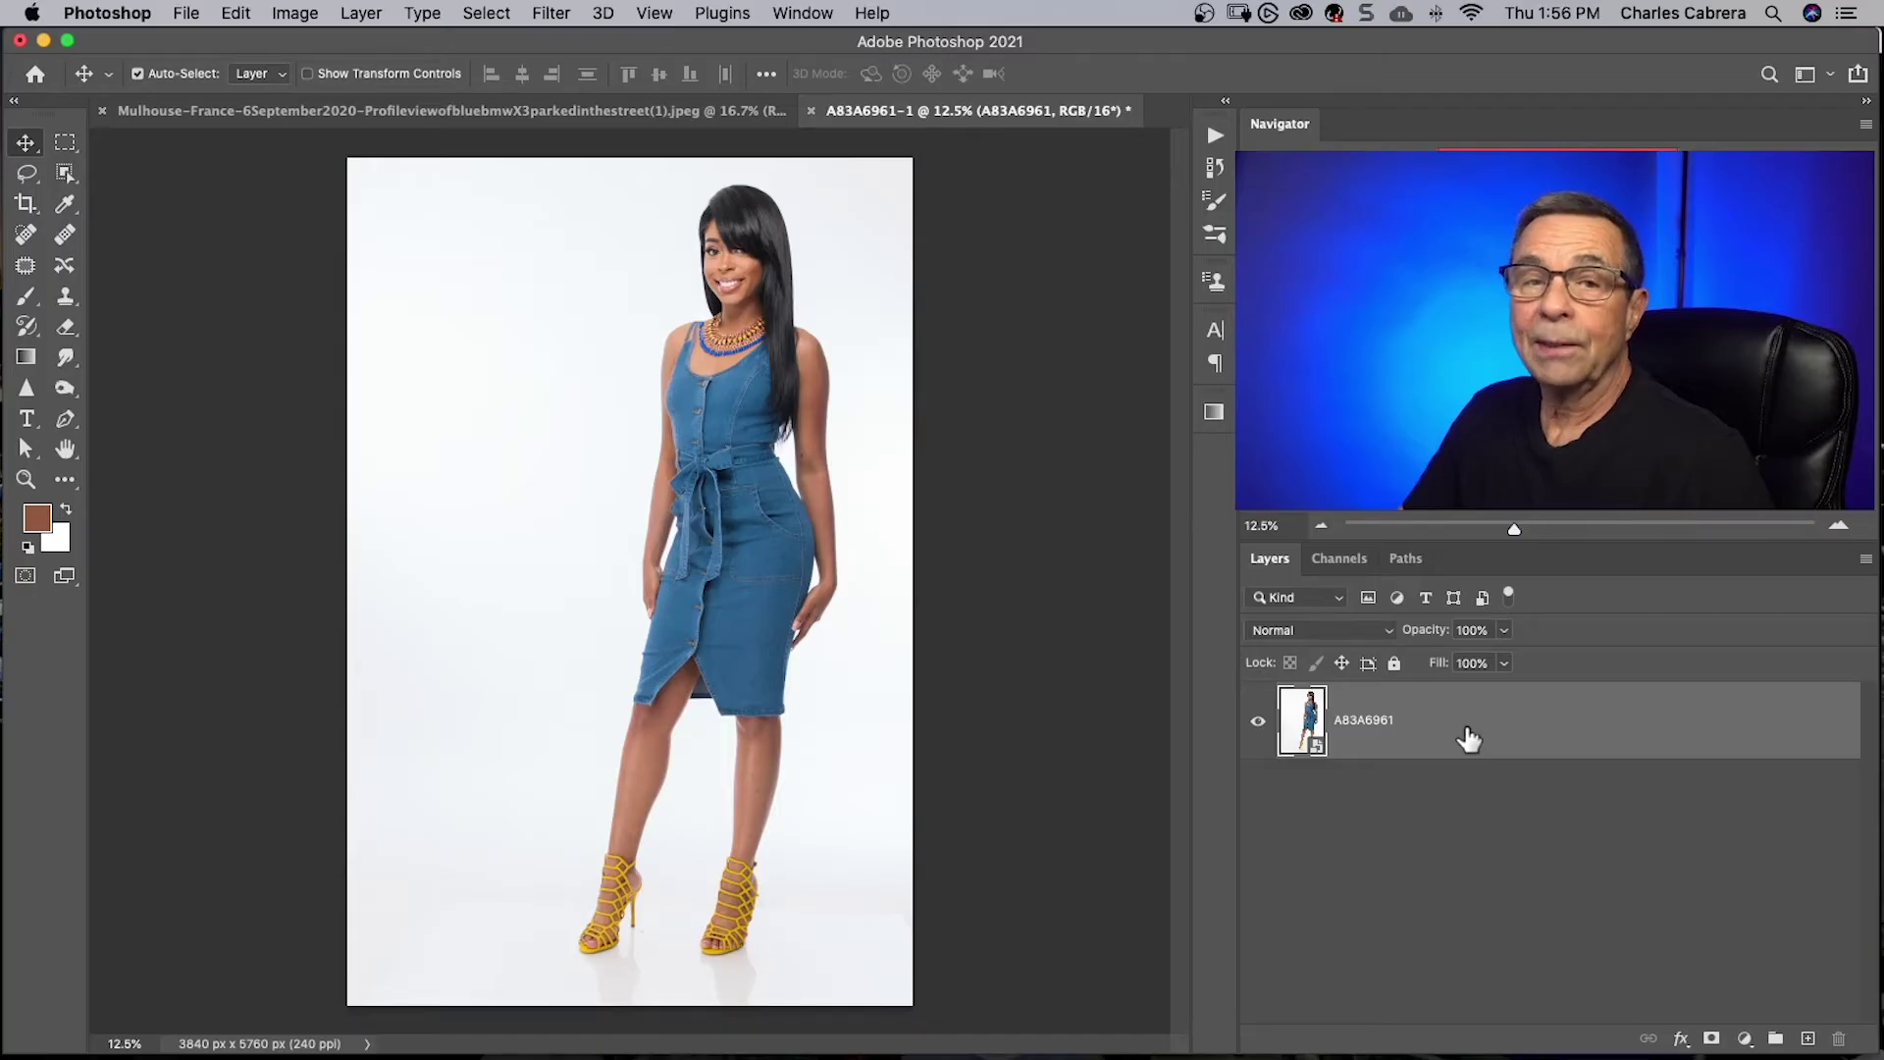
# Recolour the blue dress green with a Hue/Saturation adjustment on the smart object, setting the Blues hue to -101
pyautogui.click(1745, 1038)
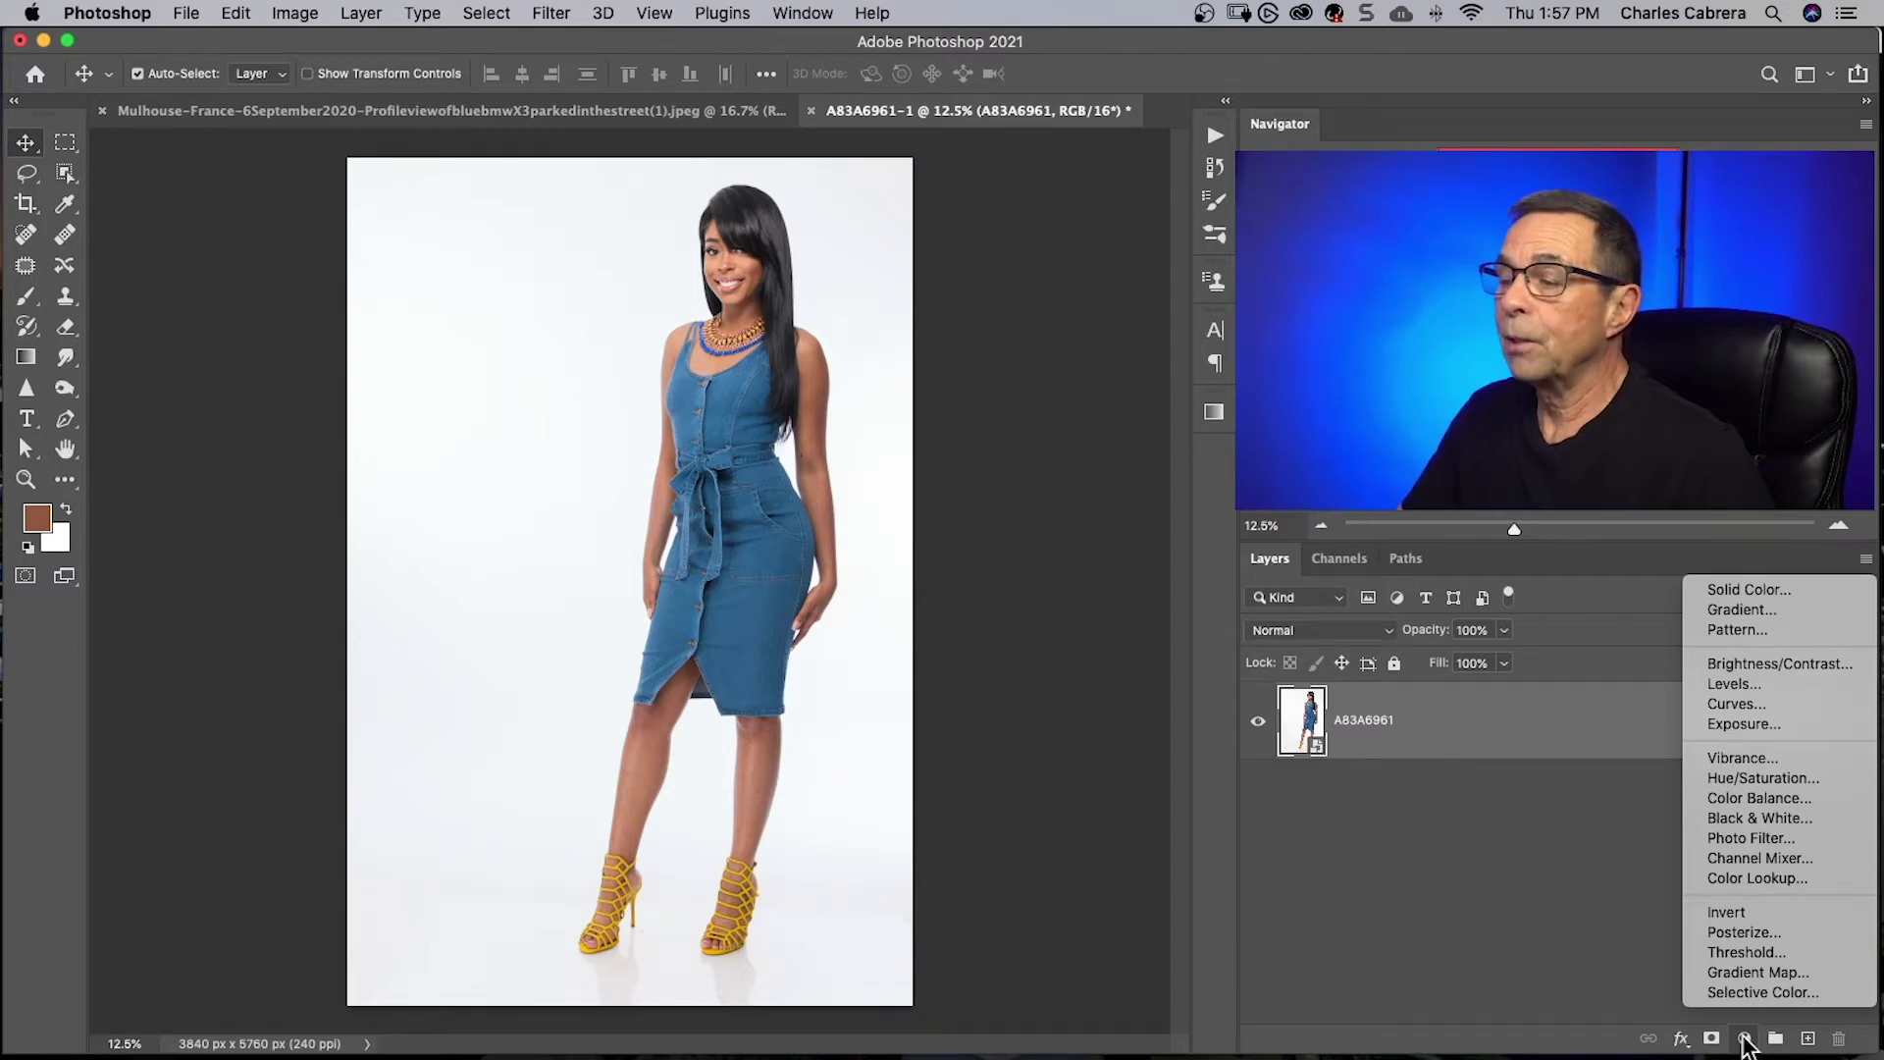
pyautogui.click(297, 22)
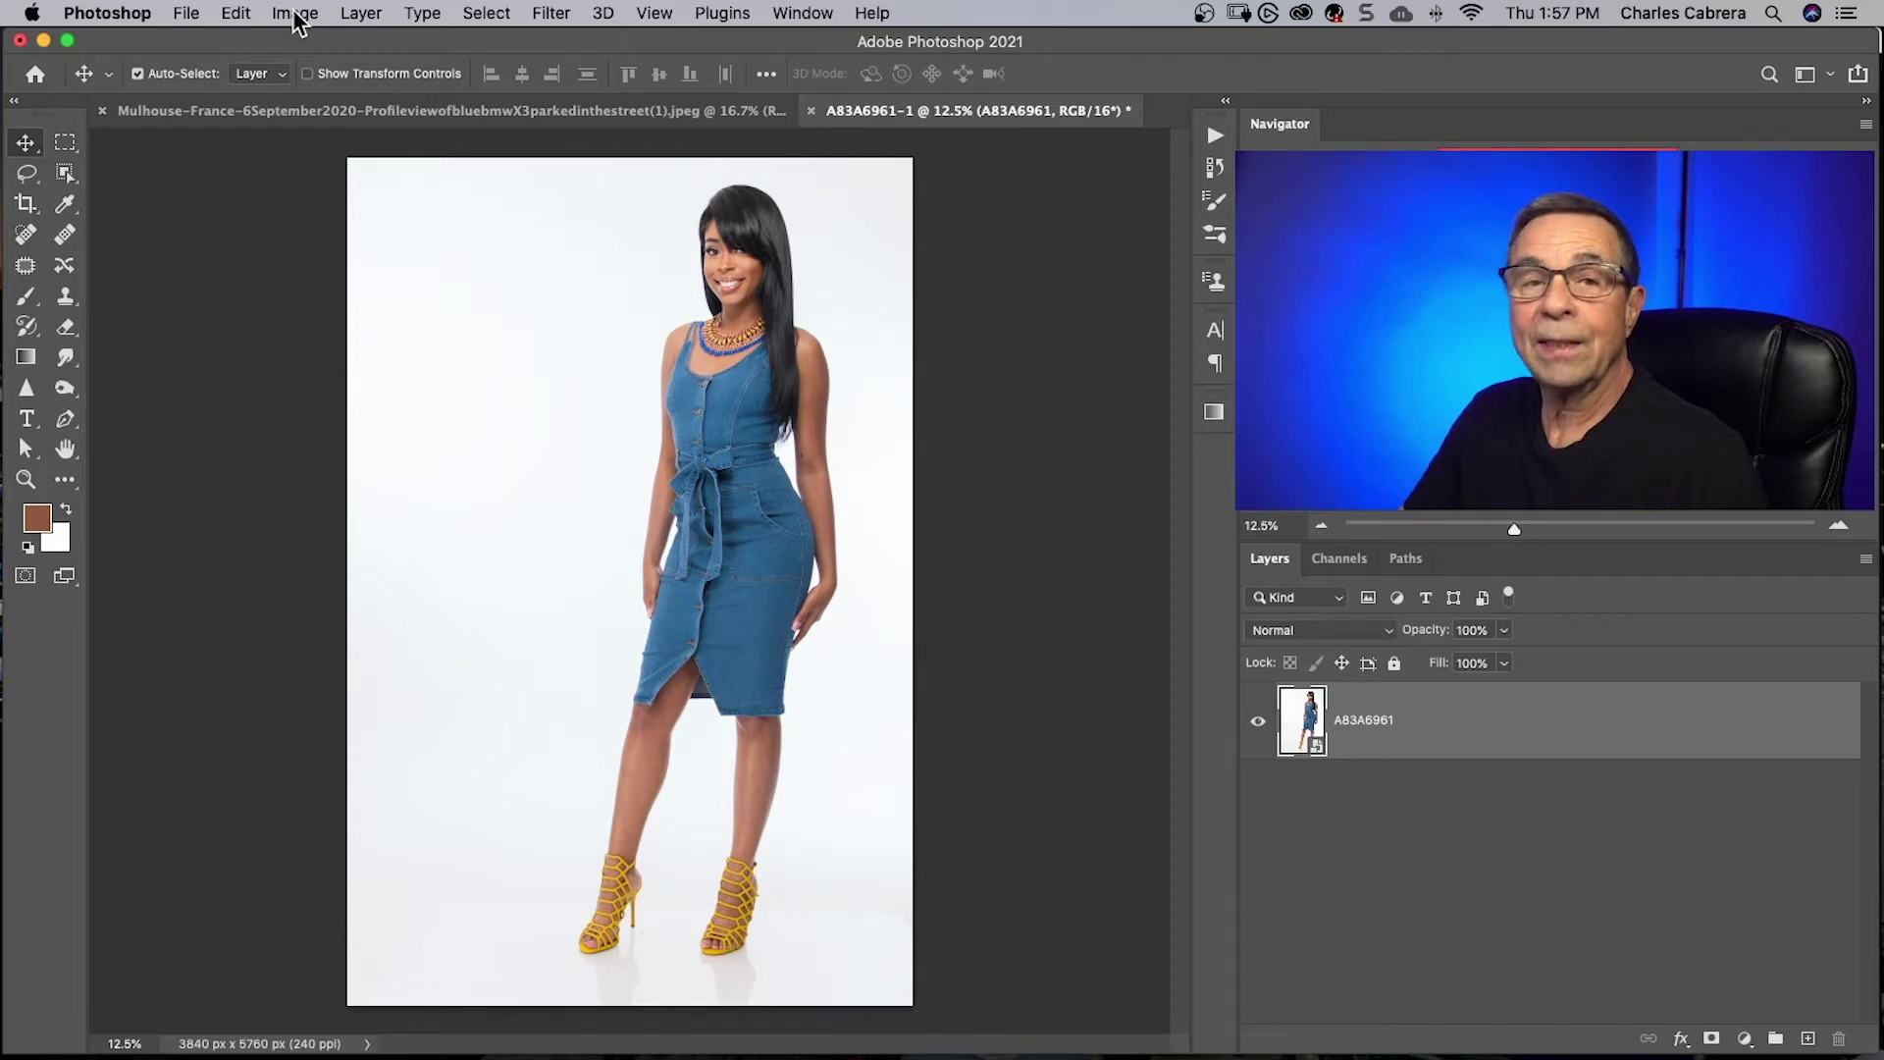
pyautogui.click(296, 15)
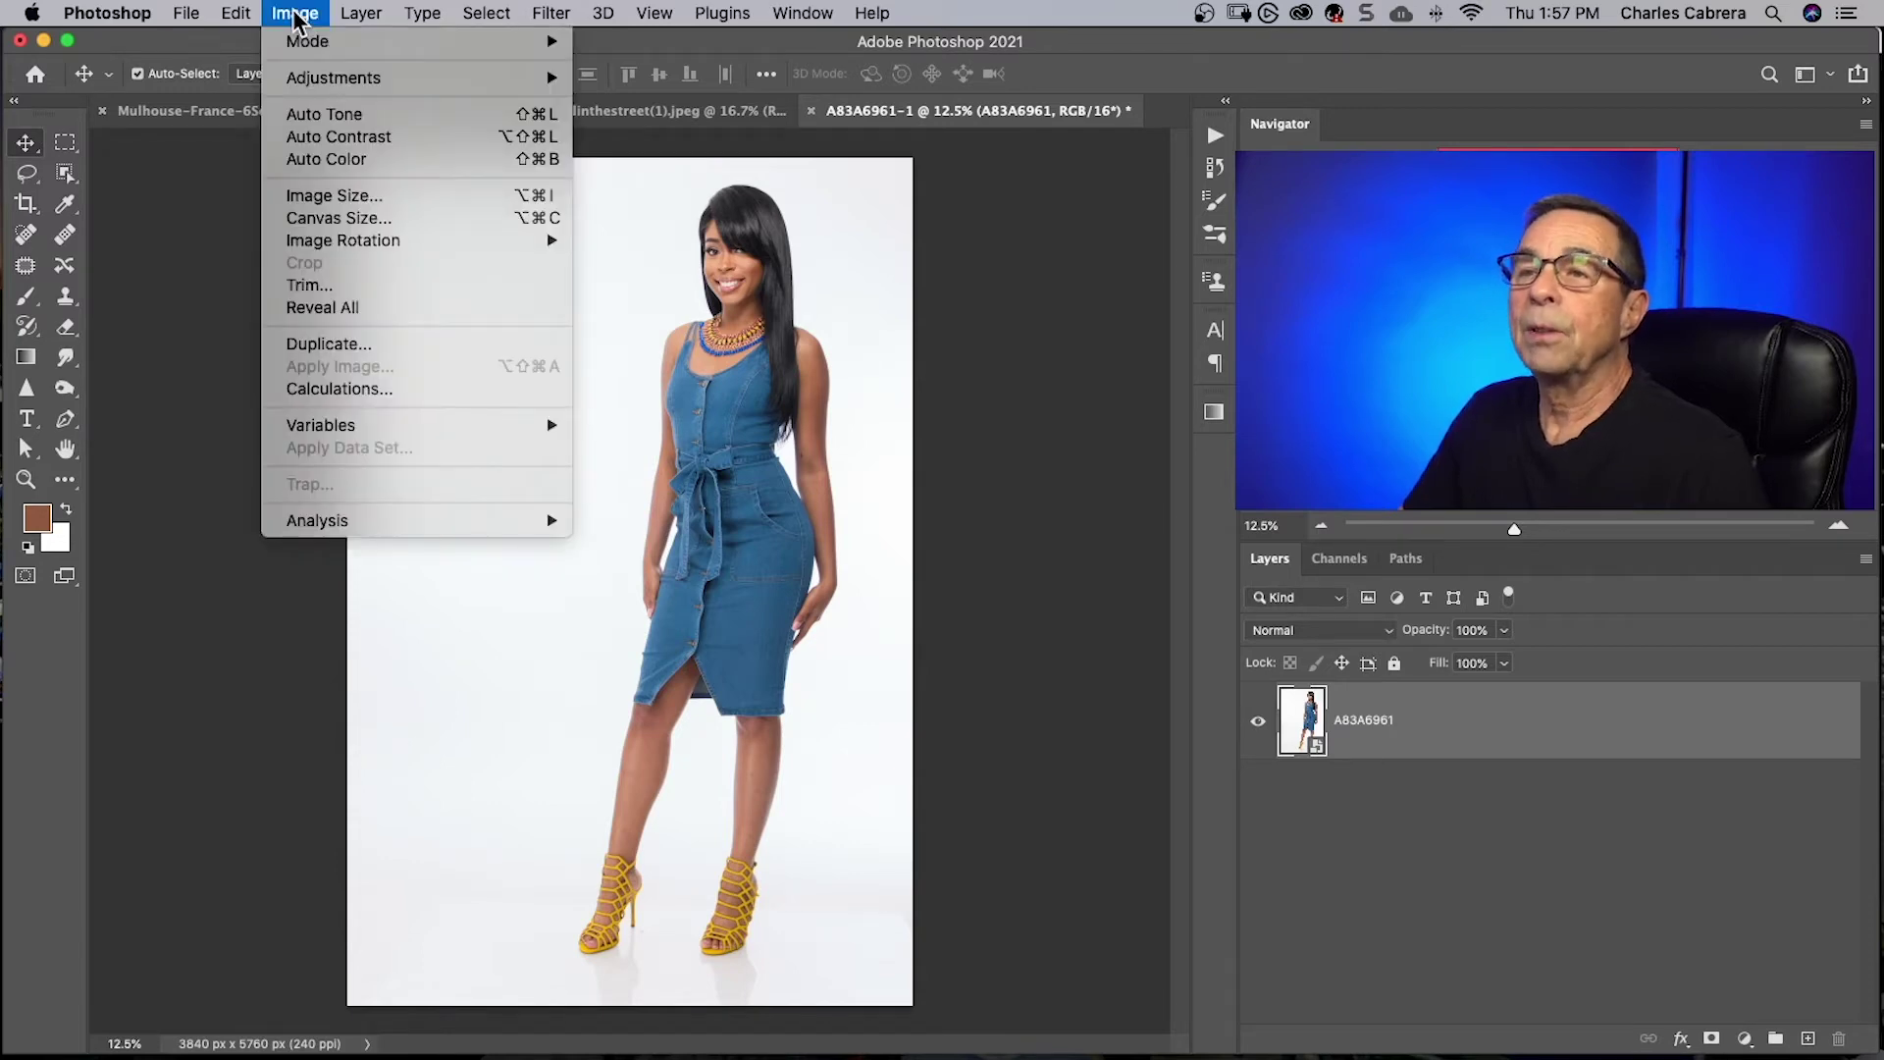
pyautogui.moveTo(338, 78)
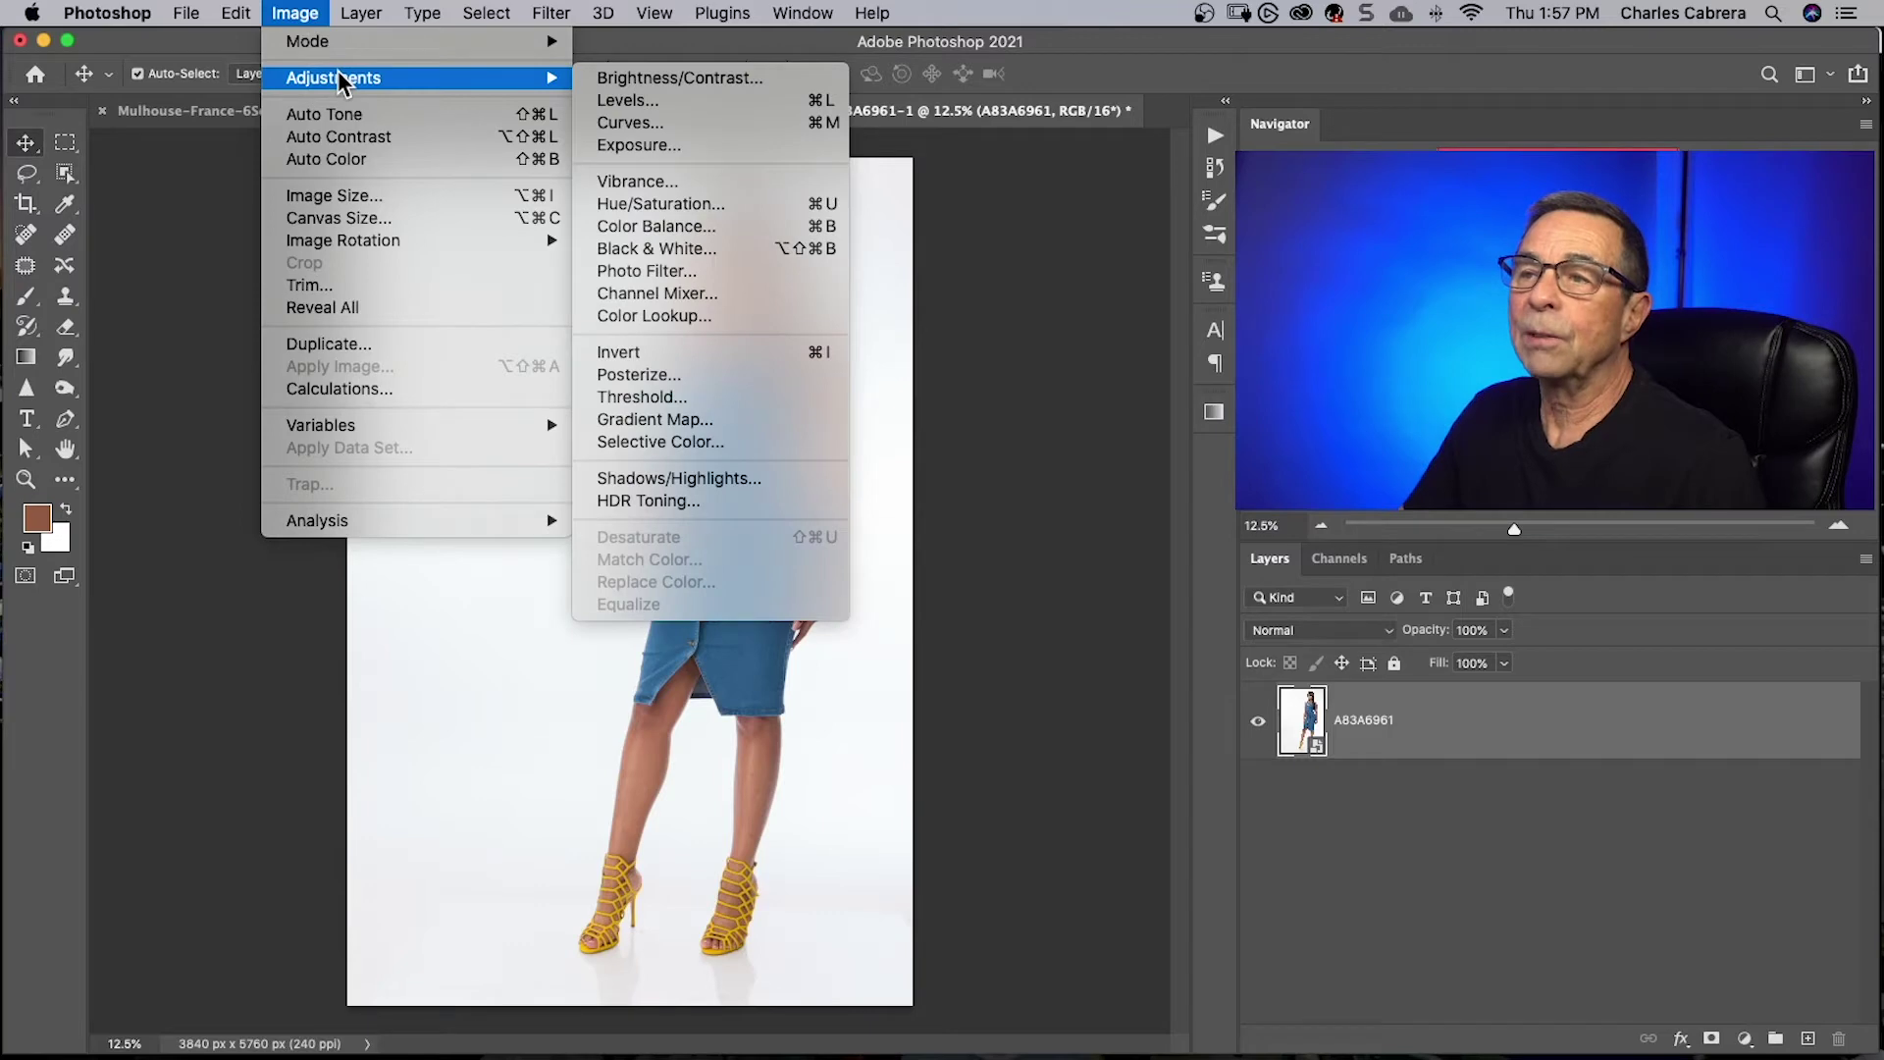
pyautogui.click(679, 202)
pyautogui.moveTo(954, 191); pyautogui.dragTo(211, 567)
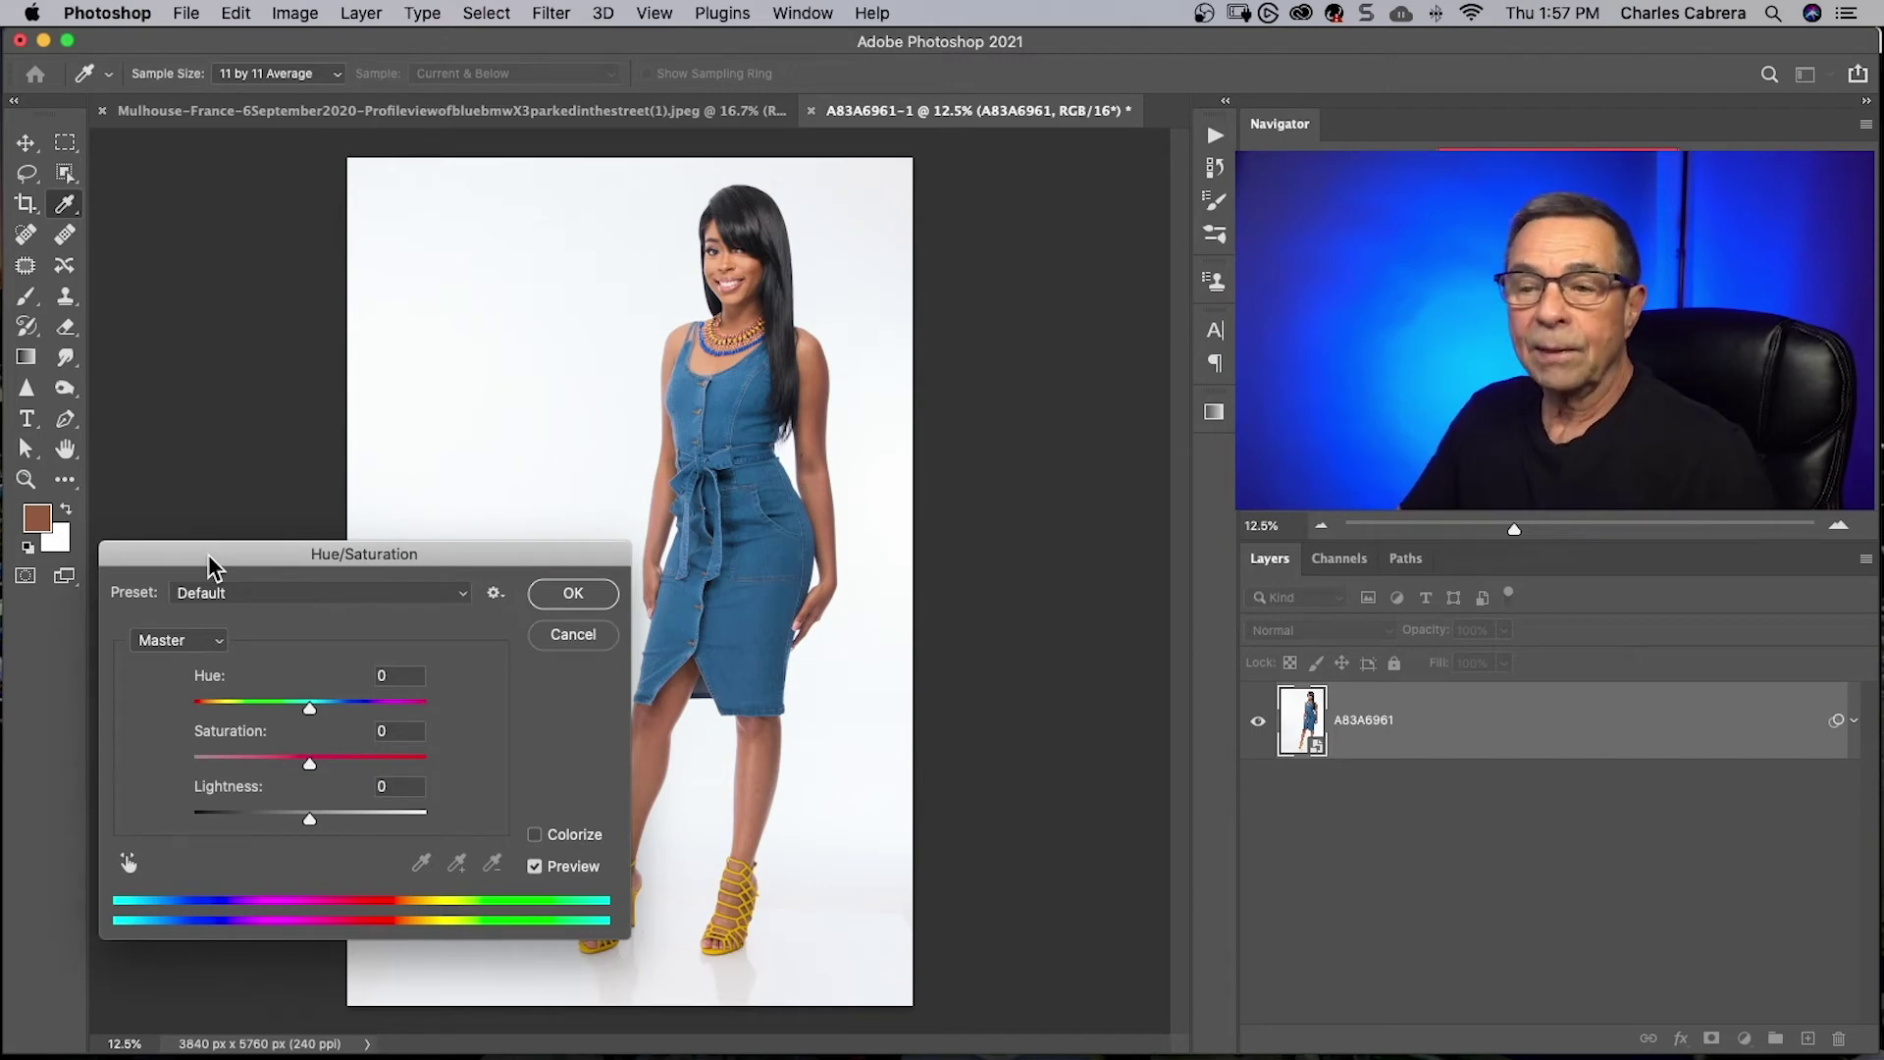
pyautogui.click(220, 645)
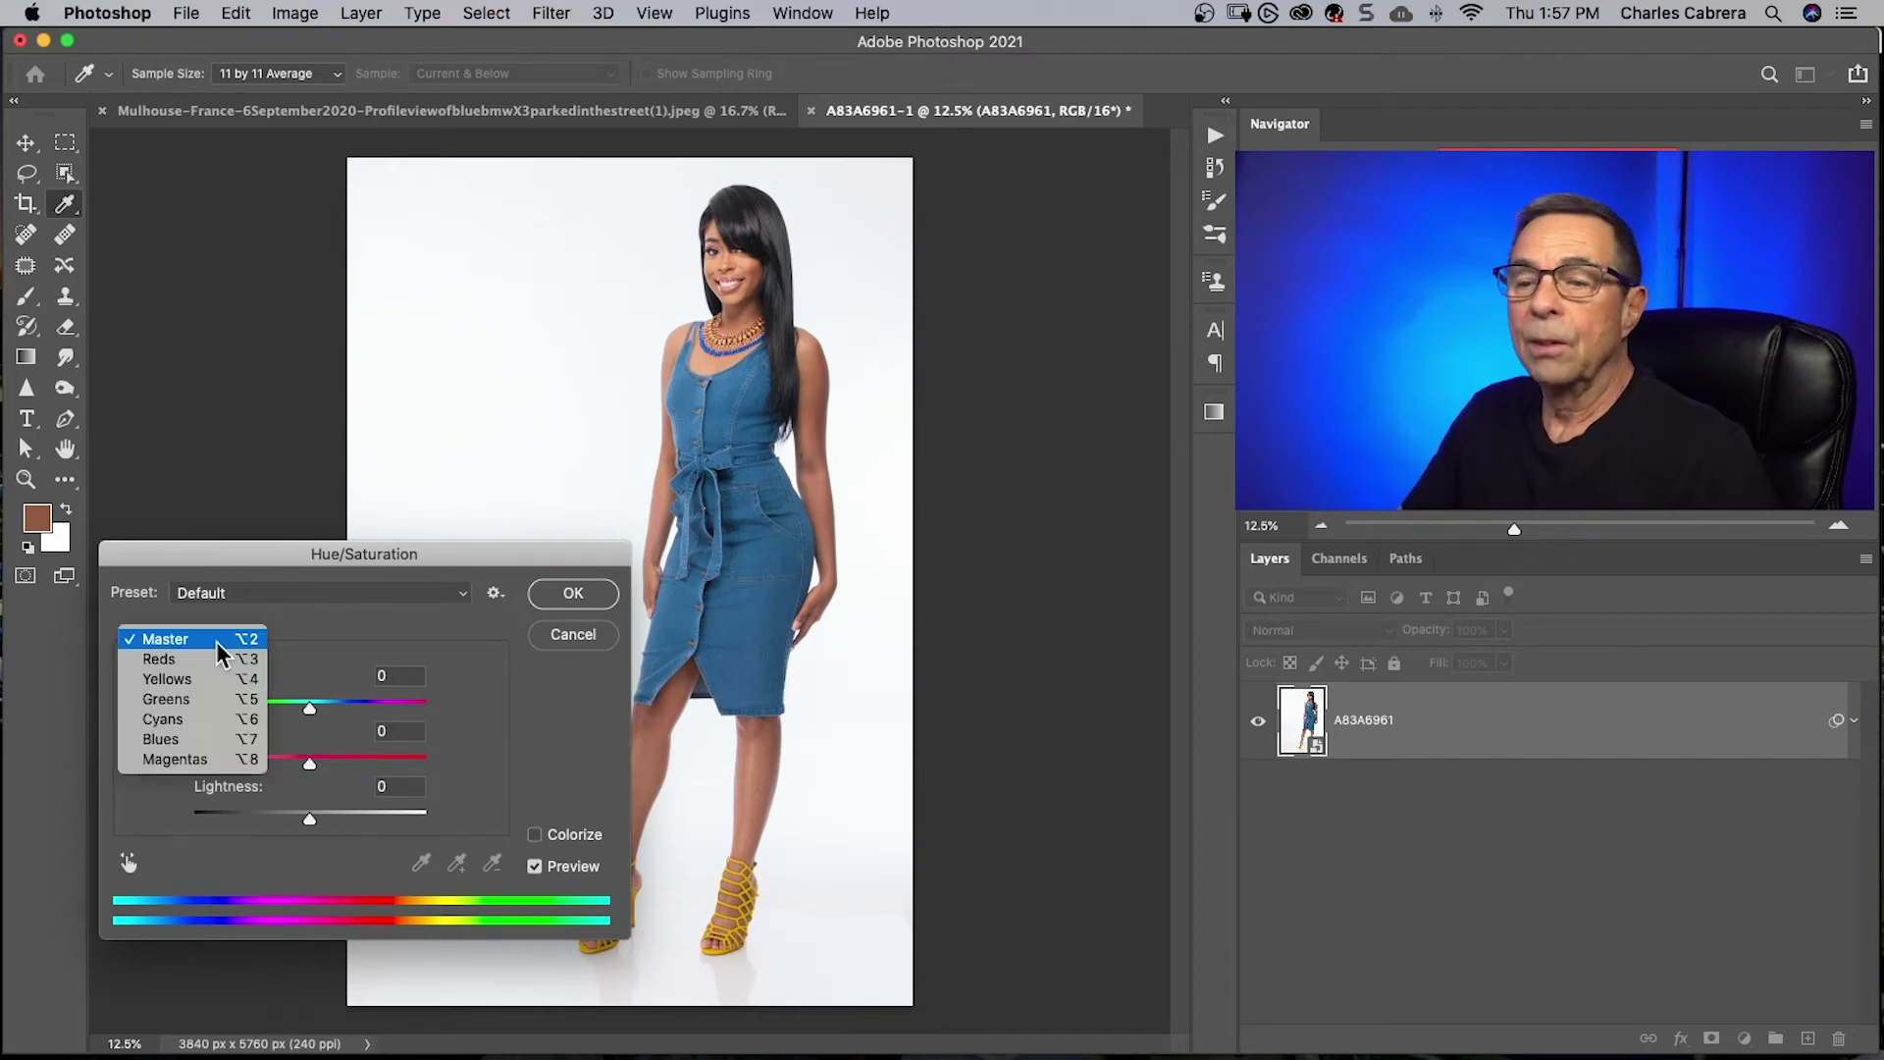
pyautogui.click(204, 743)
pyautogui.moveTo(310, 707); pyautogui.dragTo(230, 706)
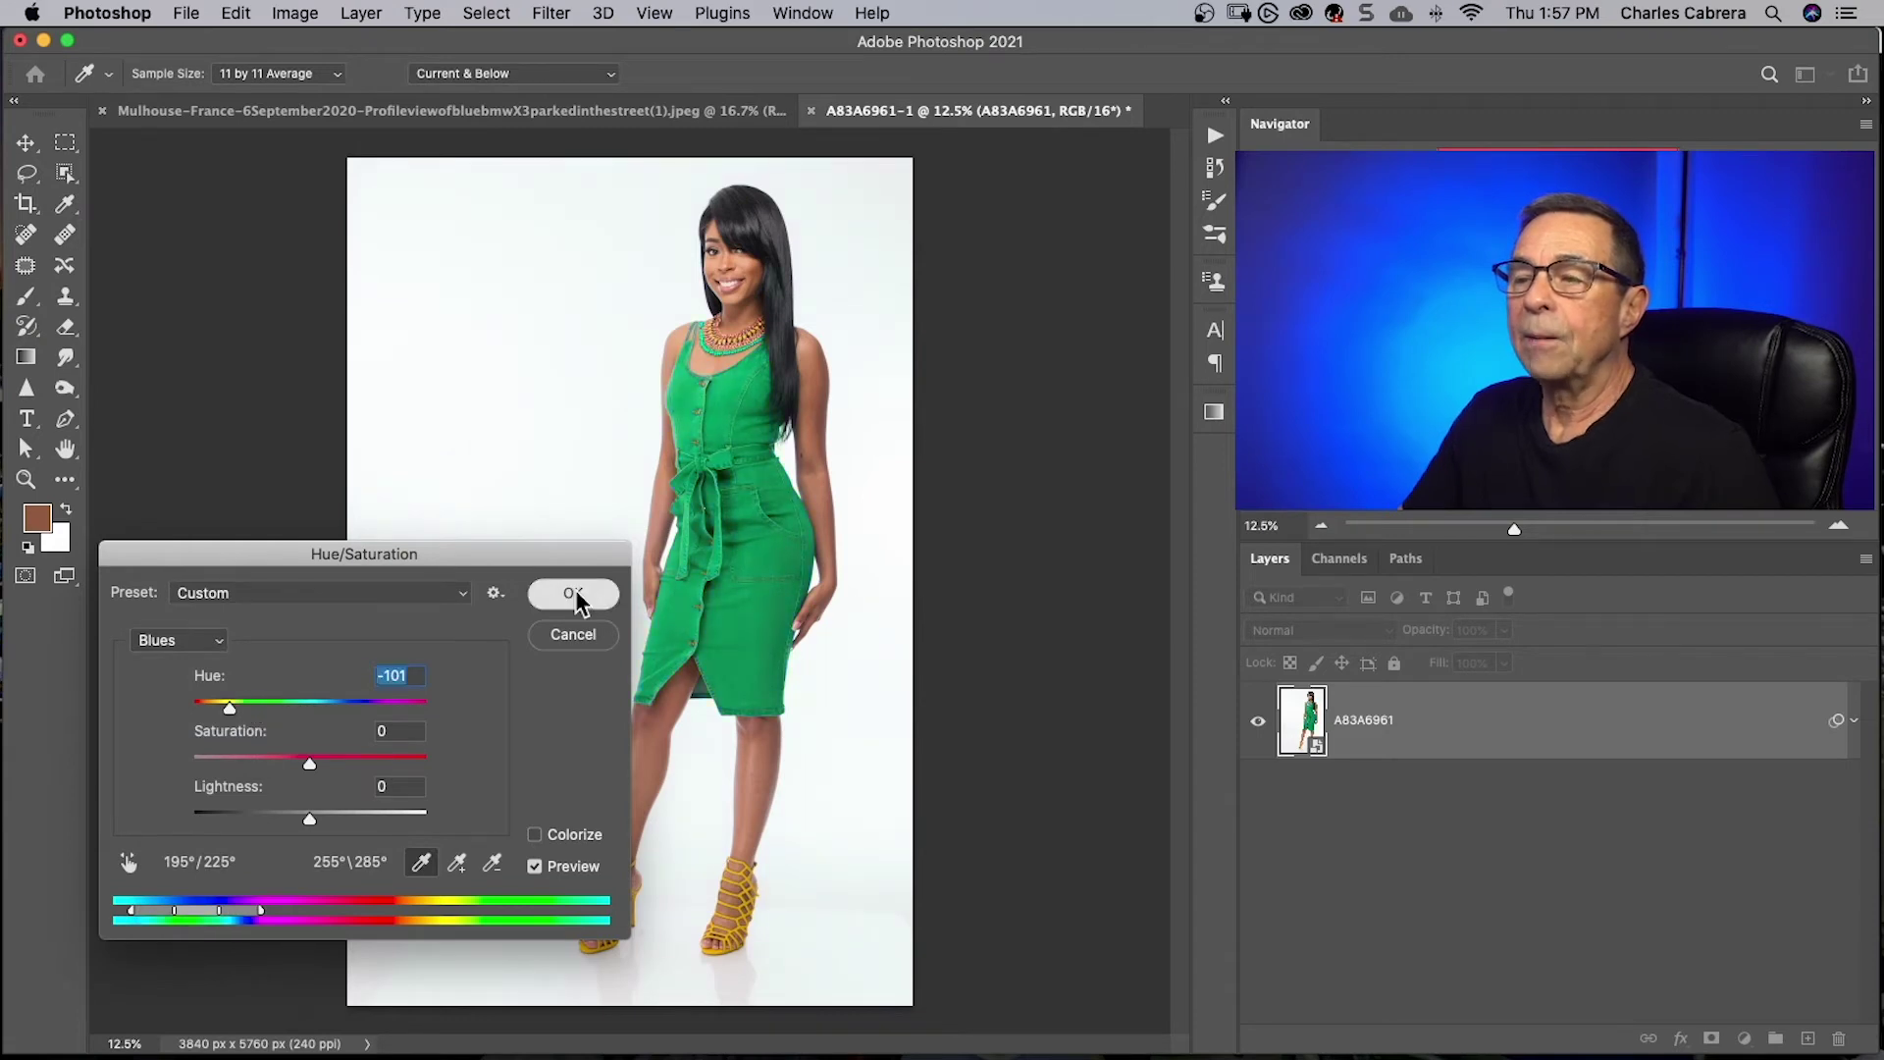
pyautogui.click(576, 596)
# Apply a Levels adjustment to the smart object with the midtone input level at 0.95
pyautogui.click(299, 14)
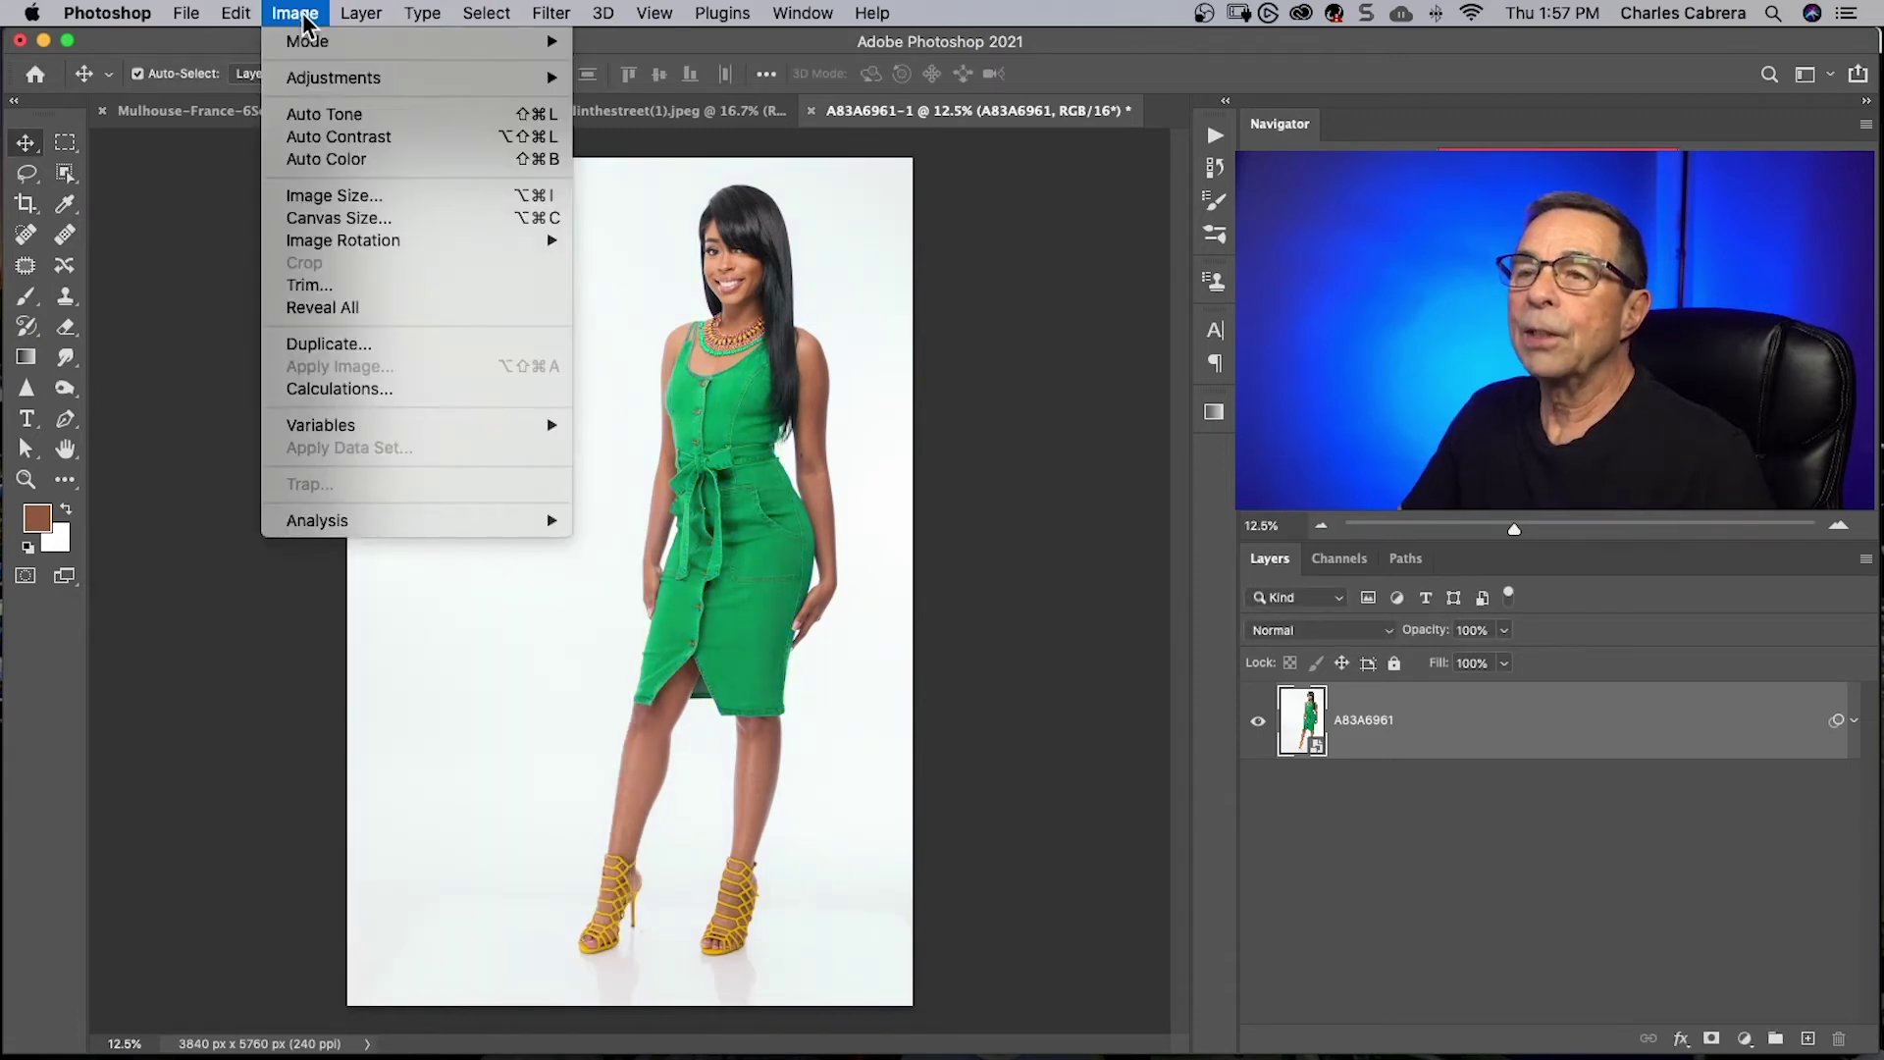
pyautogui.moveTo(334, 77)
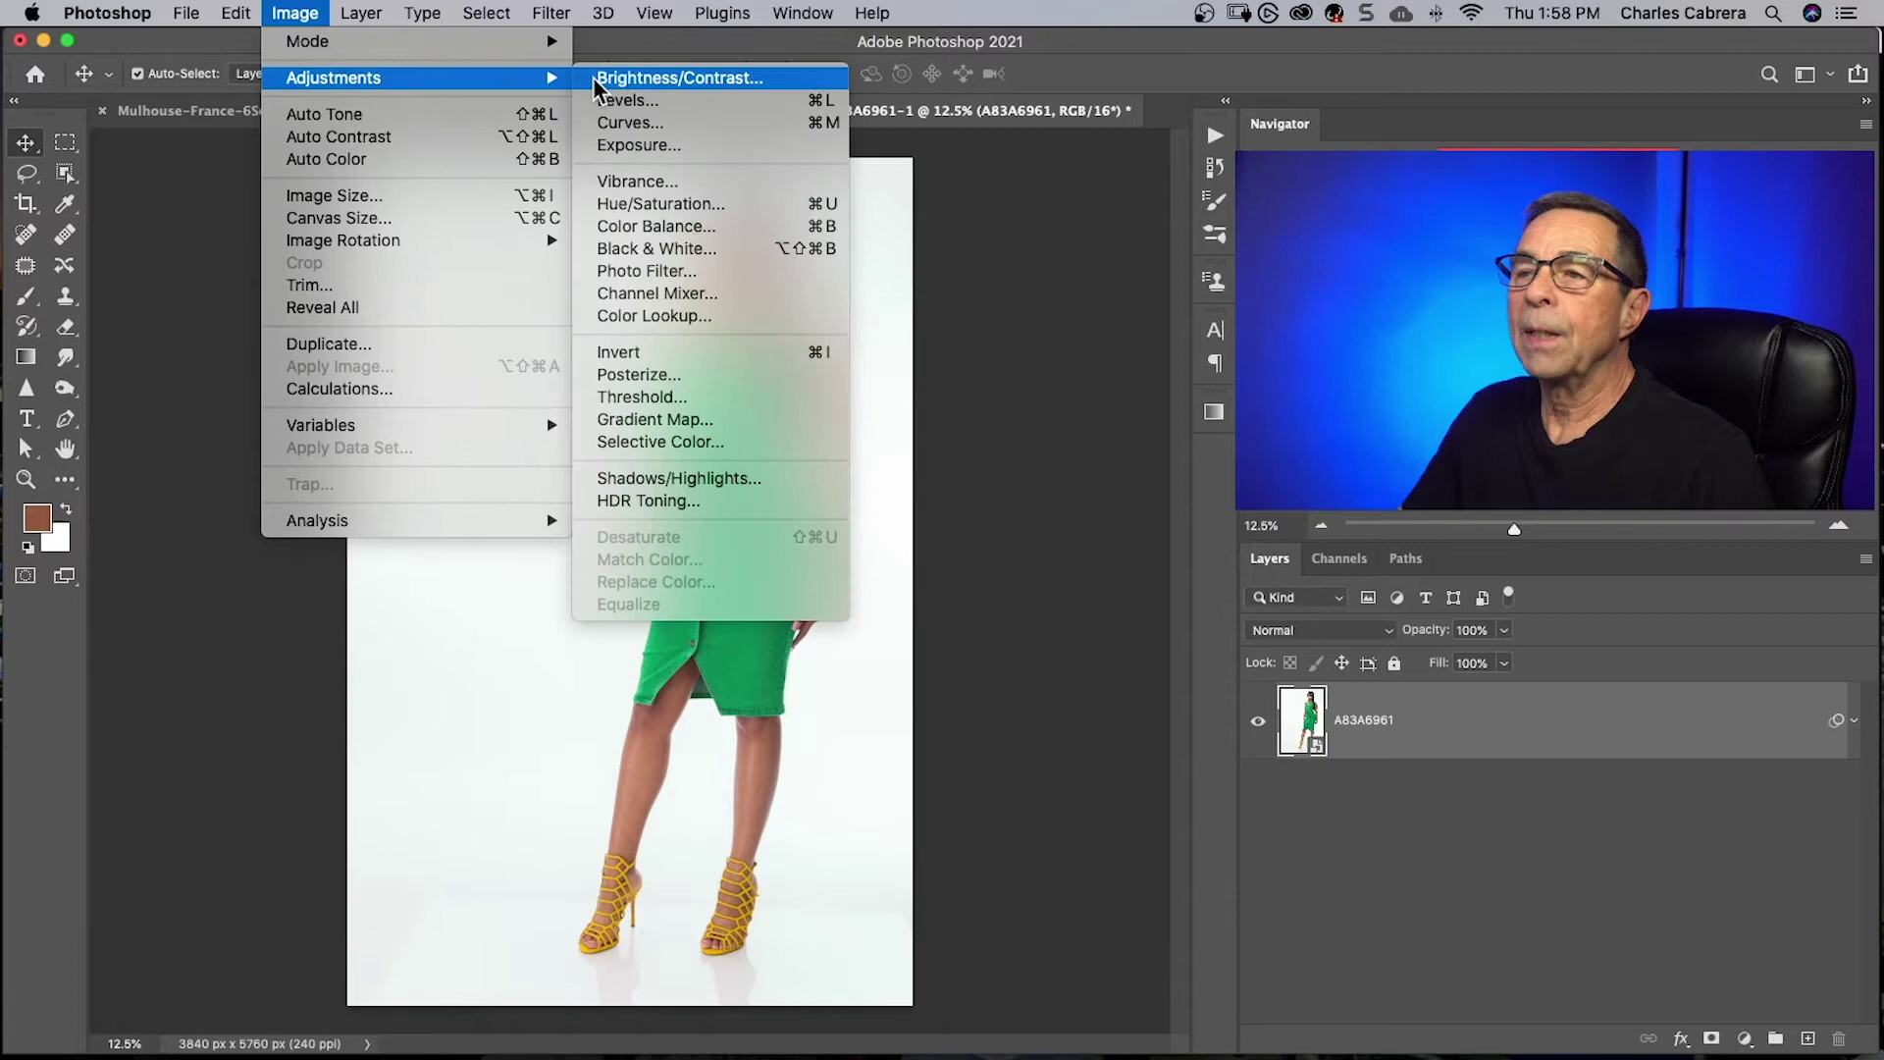
pyautogui.click(673, 96)
pyautogui.moveTo(304, 665); pyautogui.dragTo(311, 665)
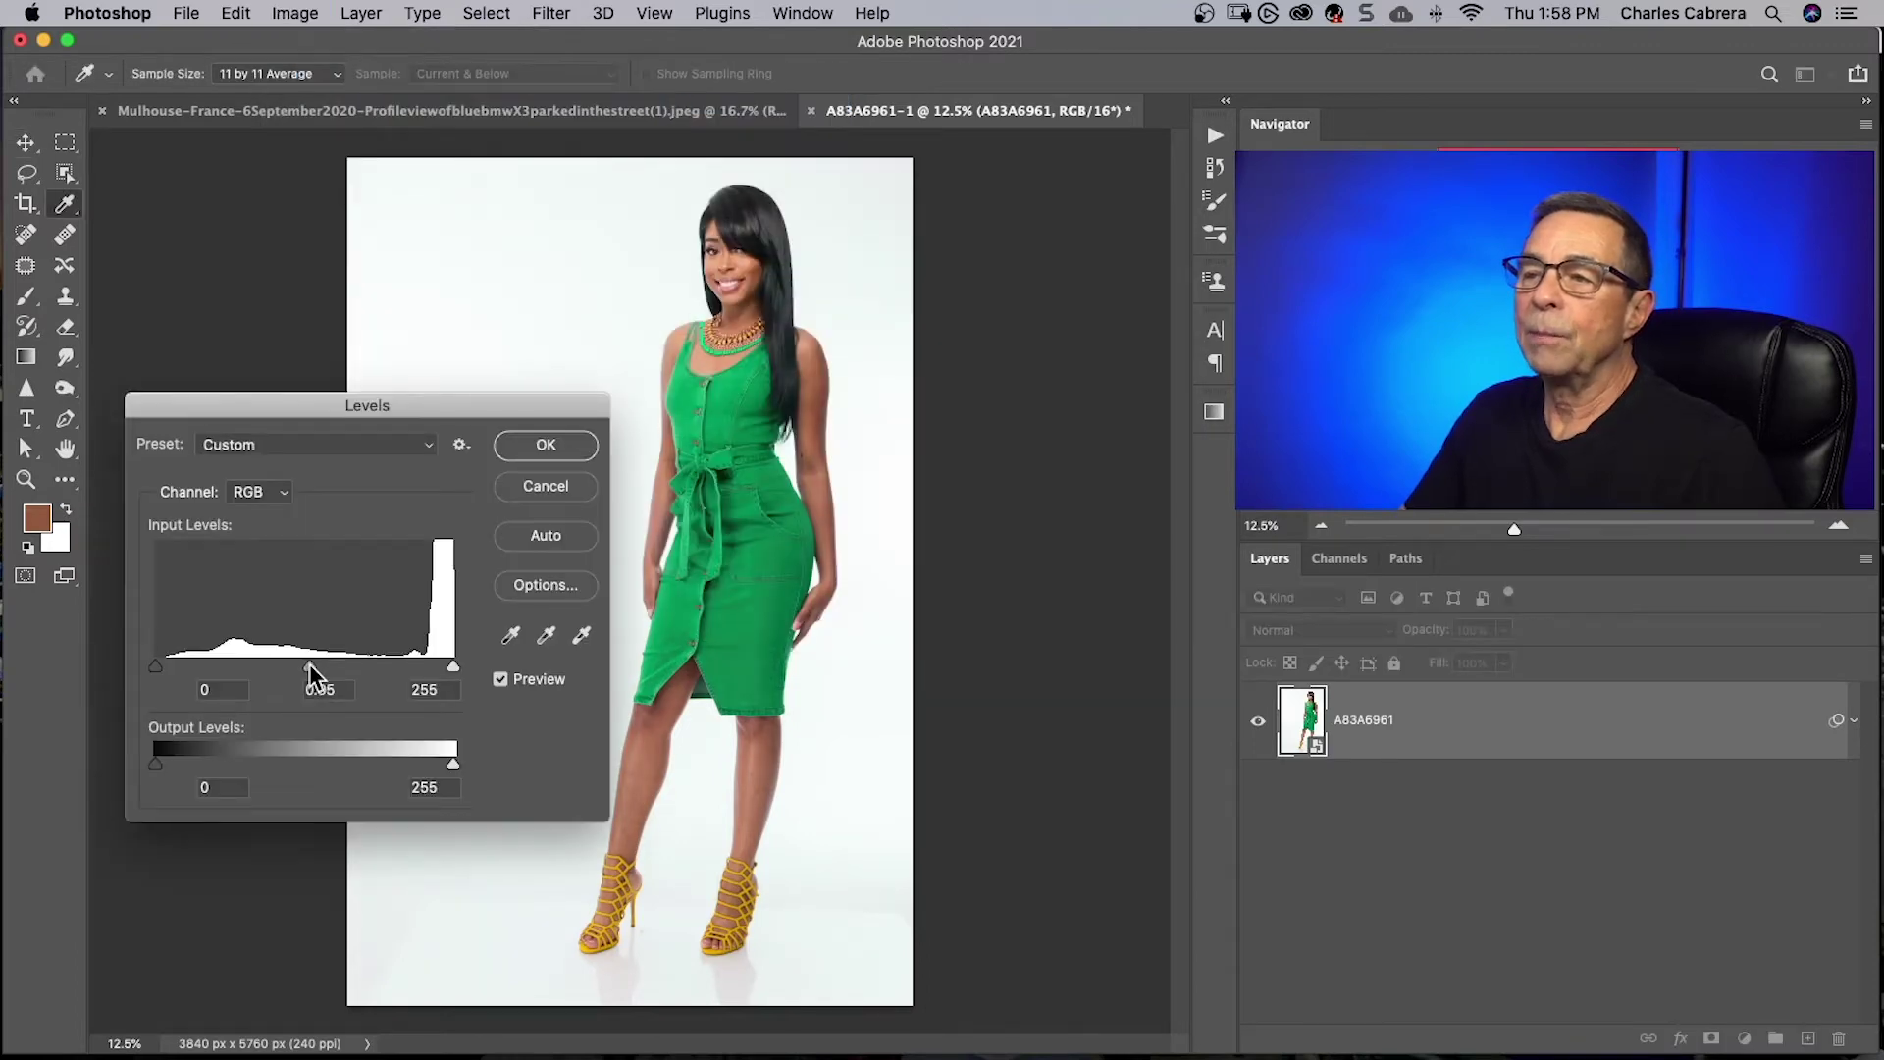
pyautogui.click(534, 447)
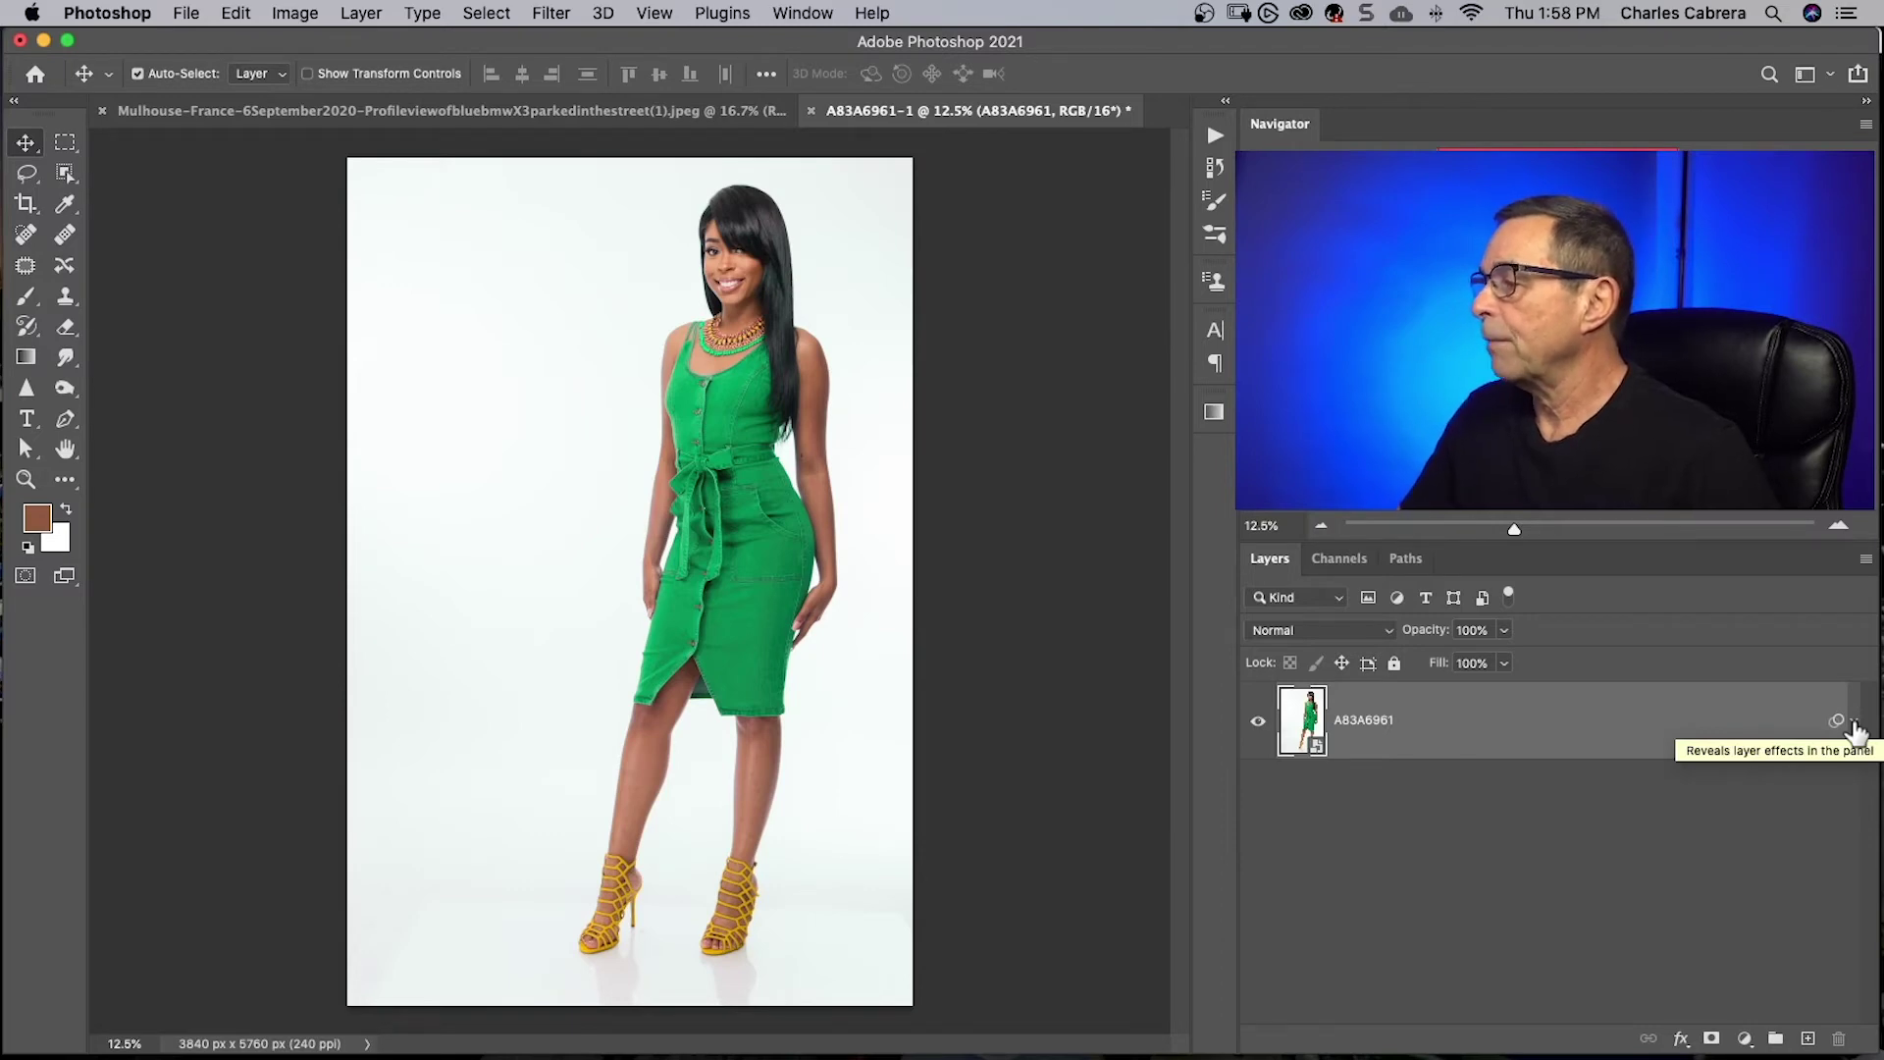
# Expand the layer's smart filters and review the Hue/Saturation and Levels settings without changing them
pyautogui.click(1854, 724)
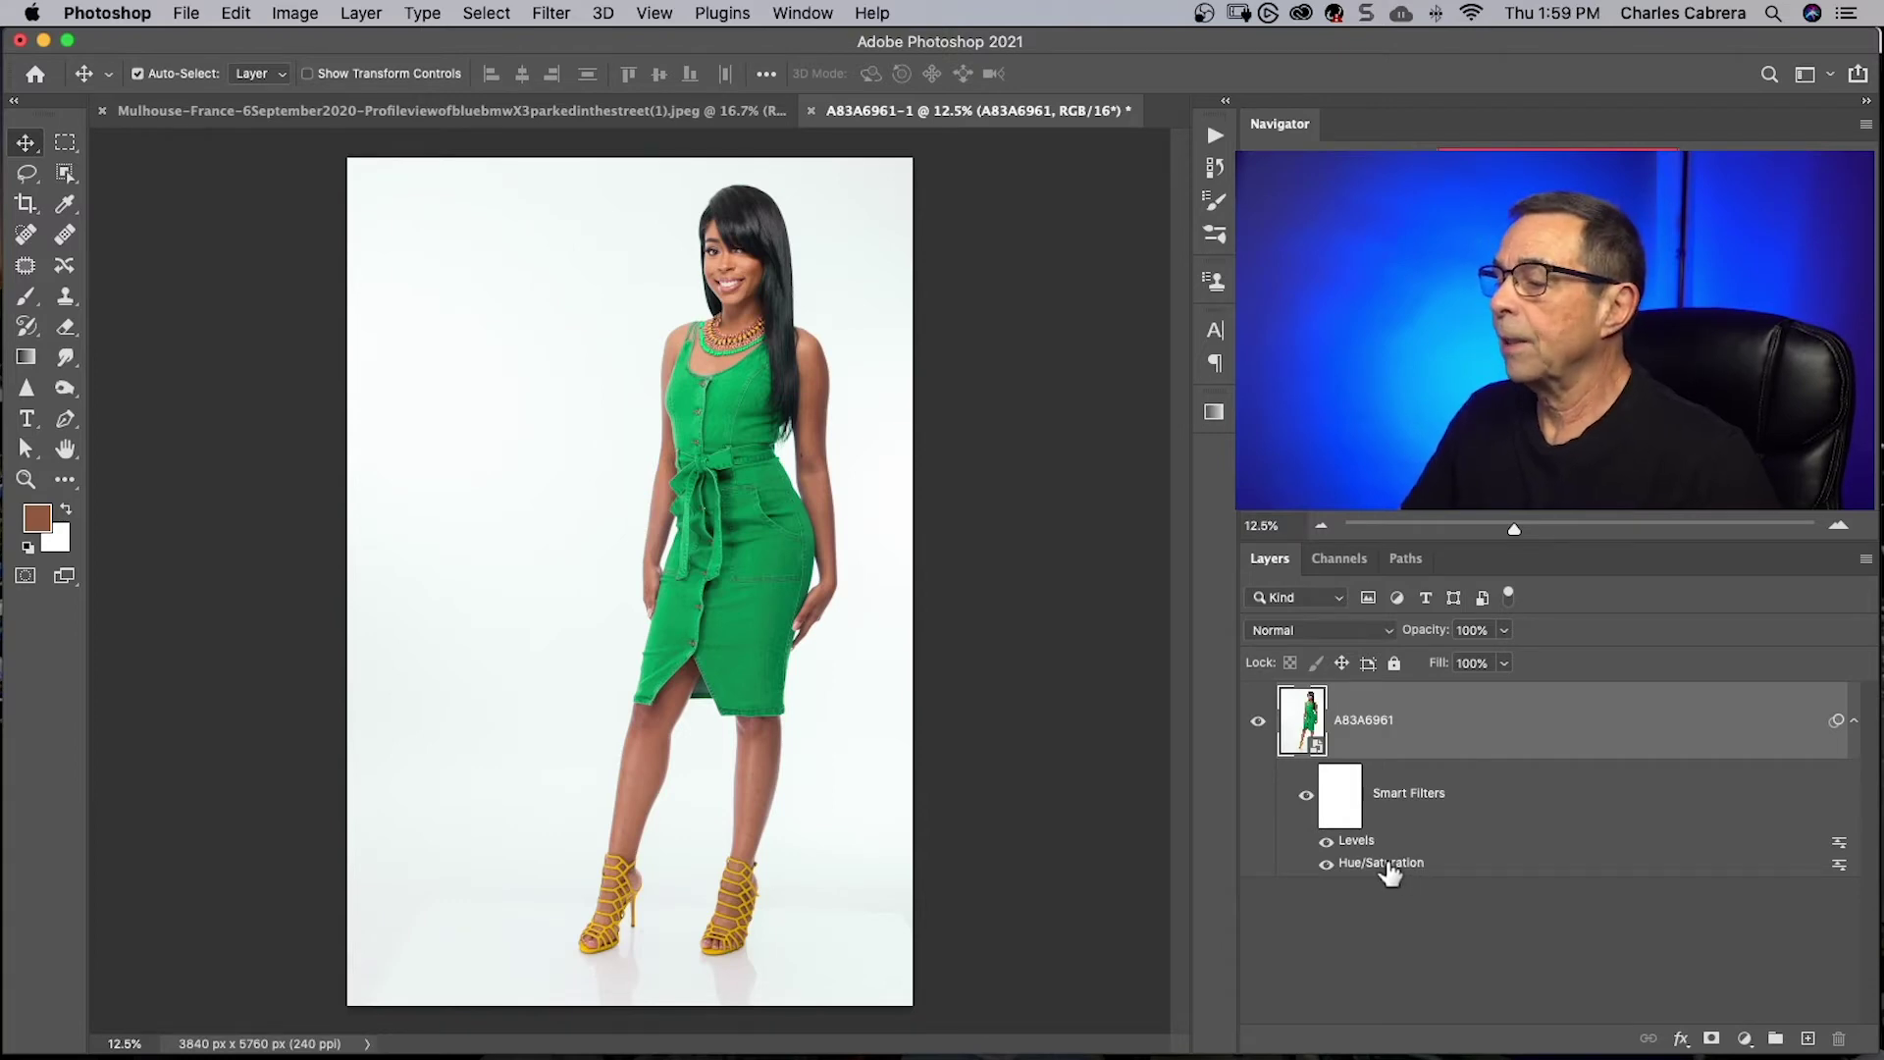
pyautogui.doubleClick(1387, 865)
pyautogui.moveTo(496, 556); pyautogui.dragTo(497, 373)
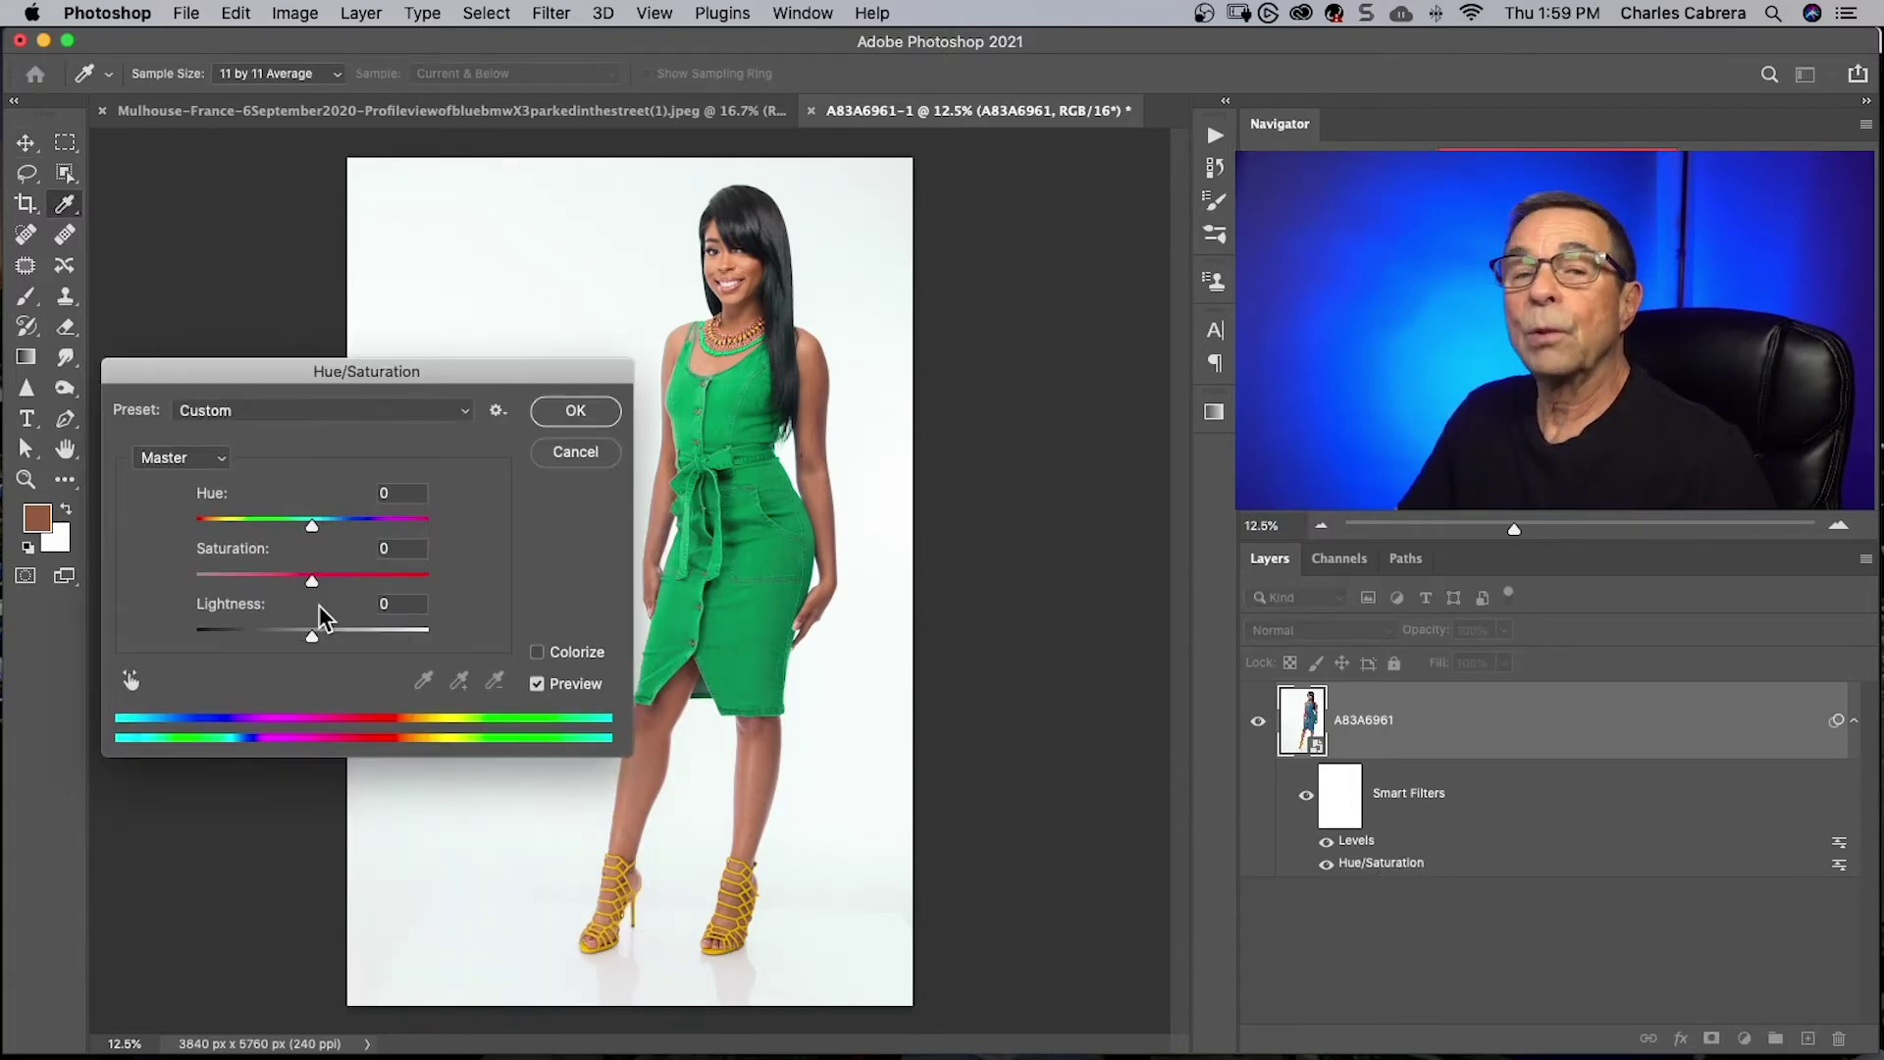
pyautogui.click(575, 453)
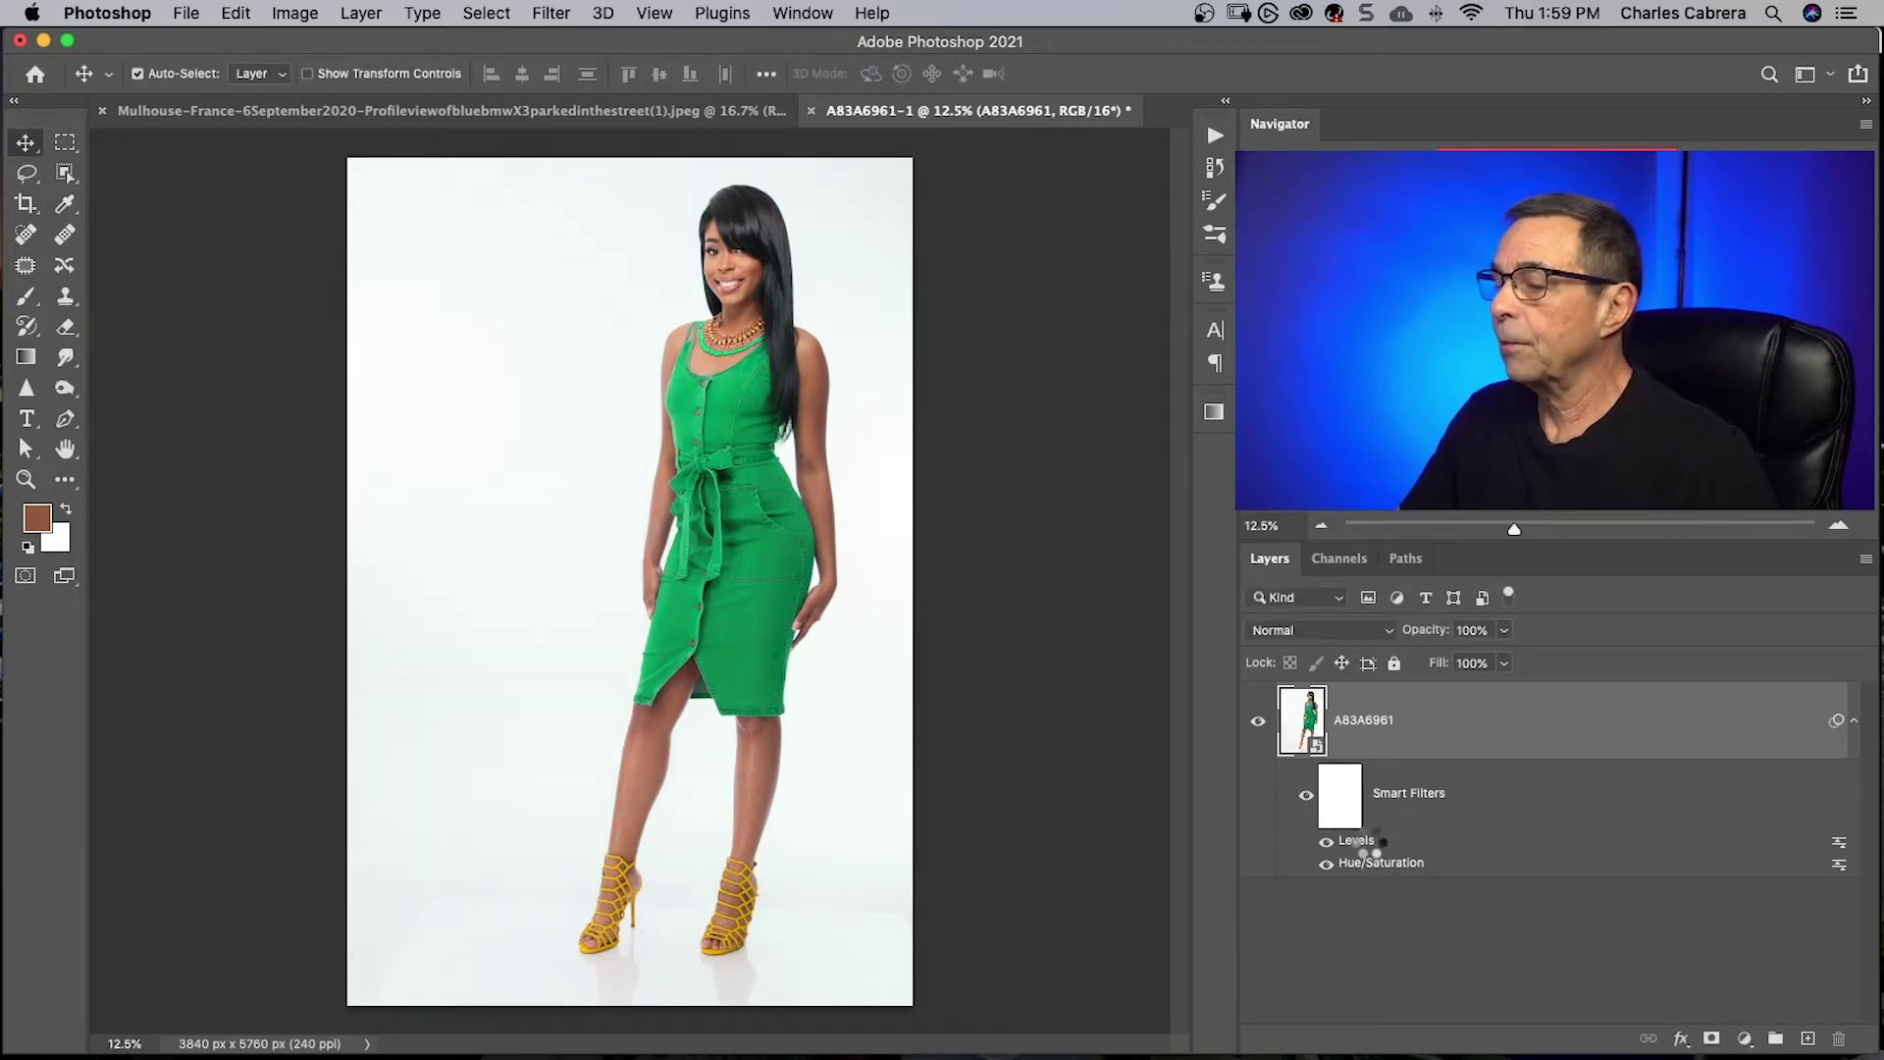
pyautogui.doubleClick(1369, 844)
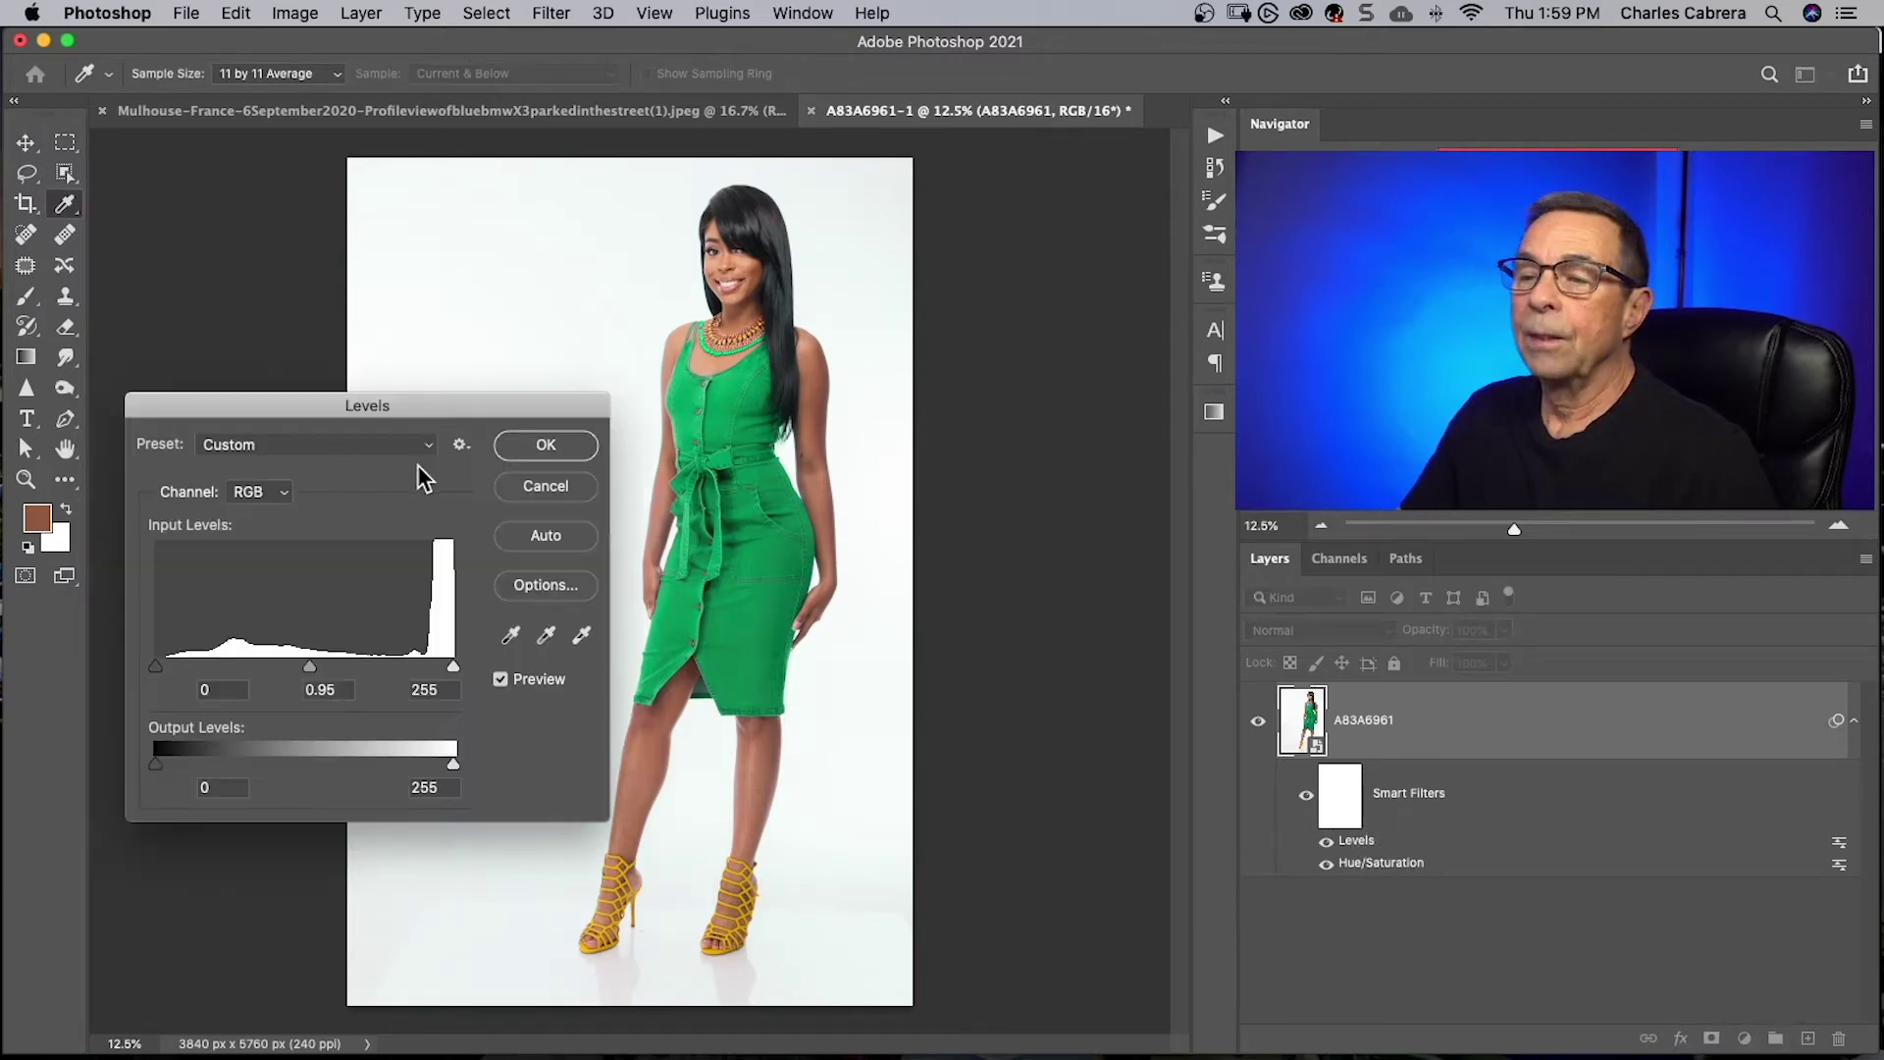
pyautogui.click(541, 489)
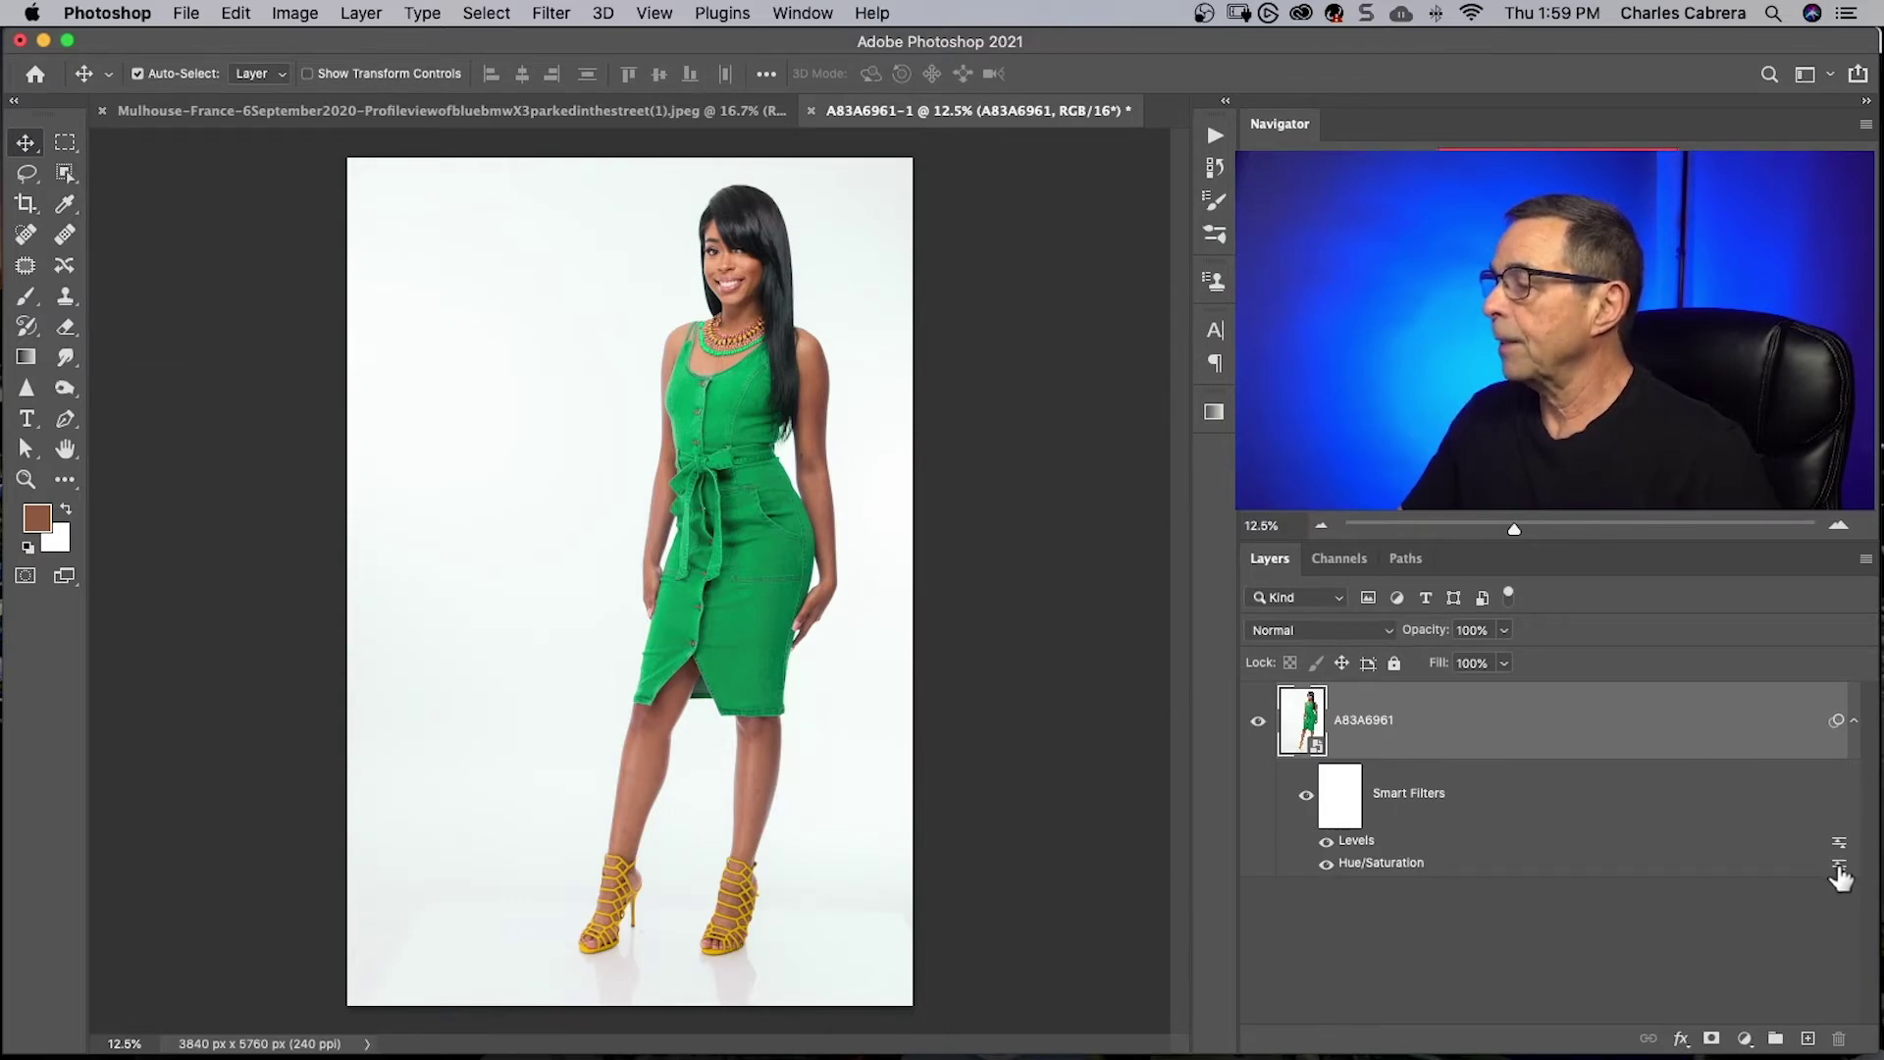
# Review the blending mode and opacity options of the Hue/Saturation smart filter, leaving them unchanged
pyautogui.doubleClick(1839, 866)
pyautogui.moveTo(1561, 388); pyautogui.dragTo(371, 390)
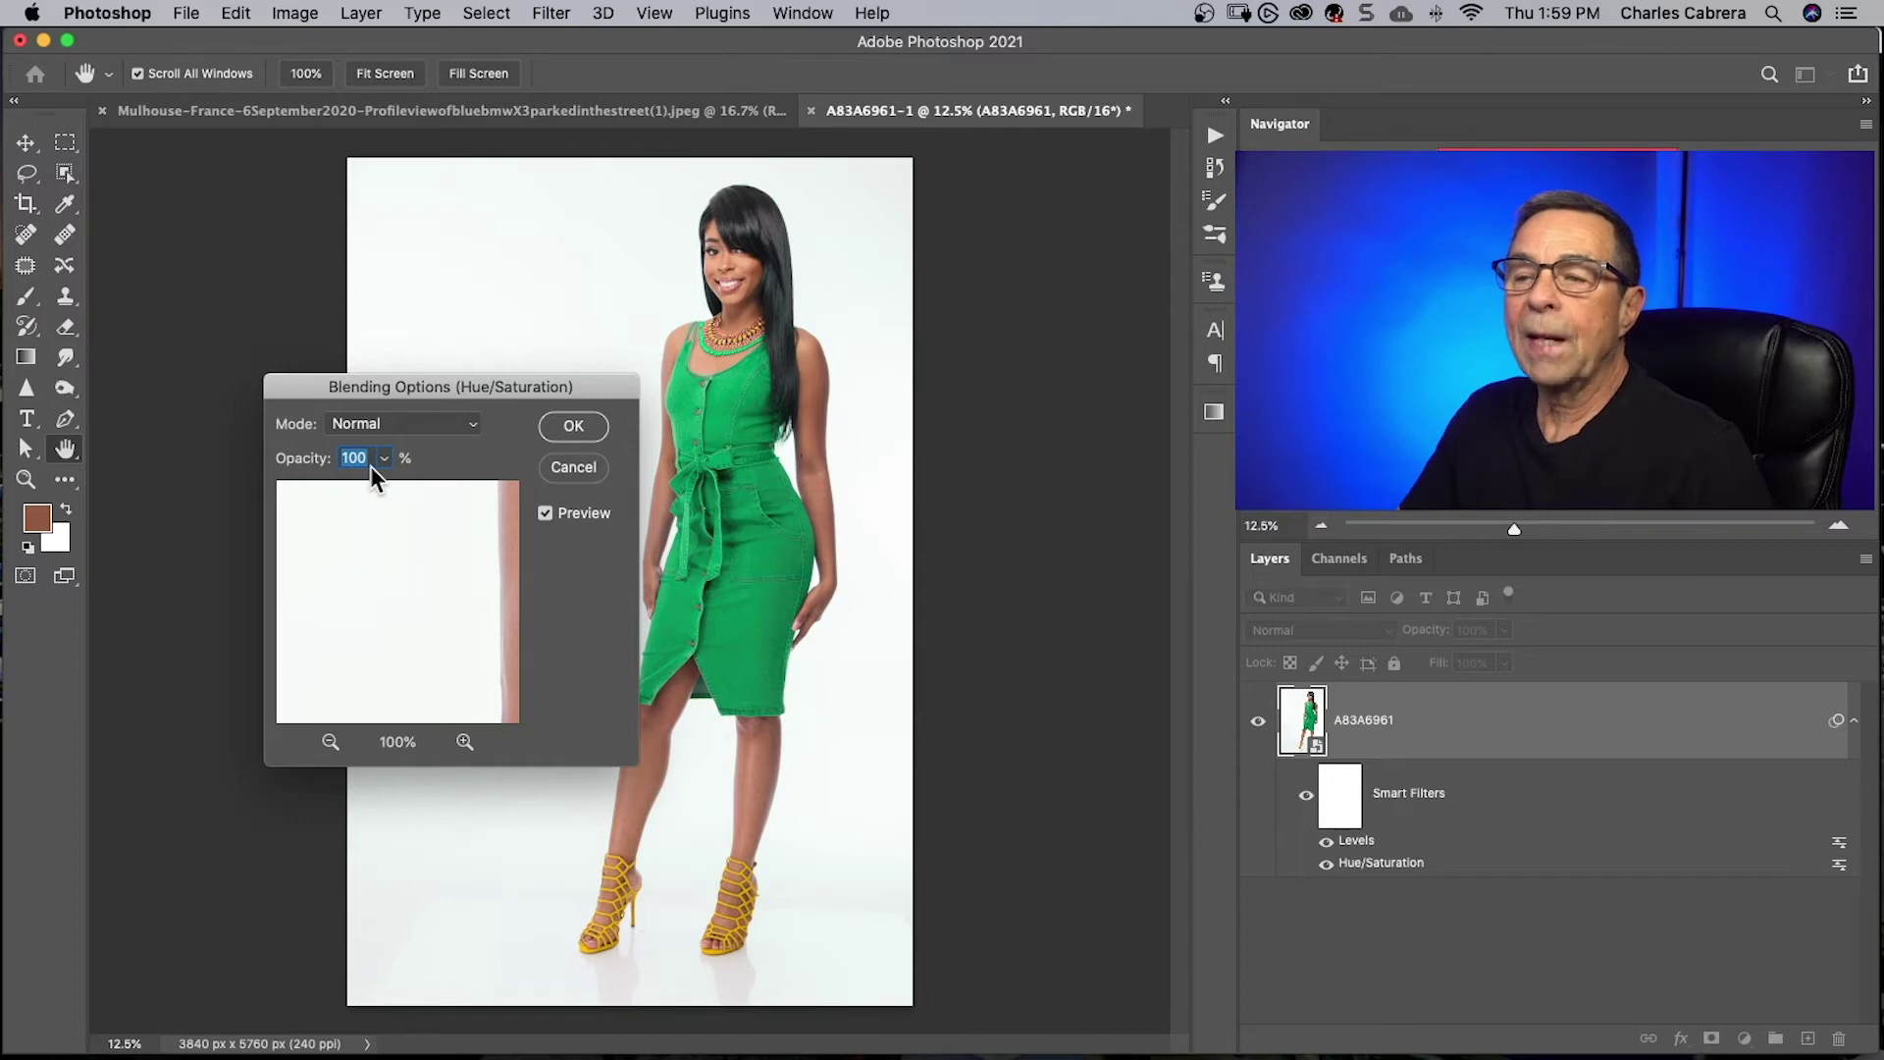
pyautogui.click(569, 468)
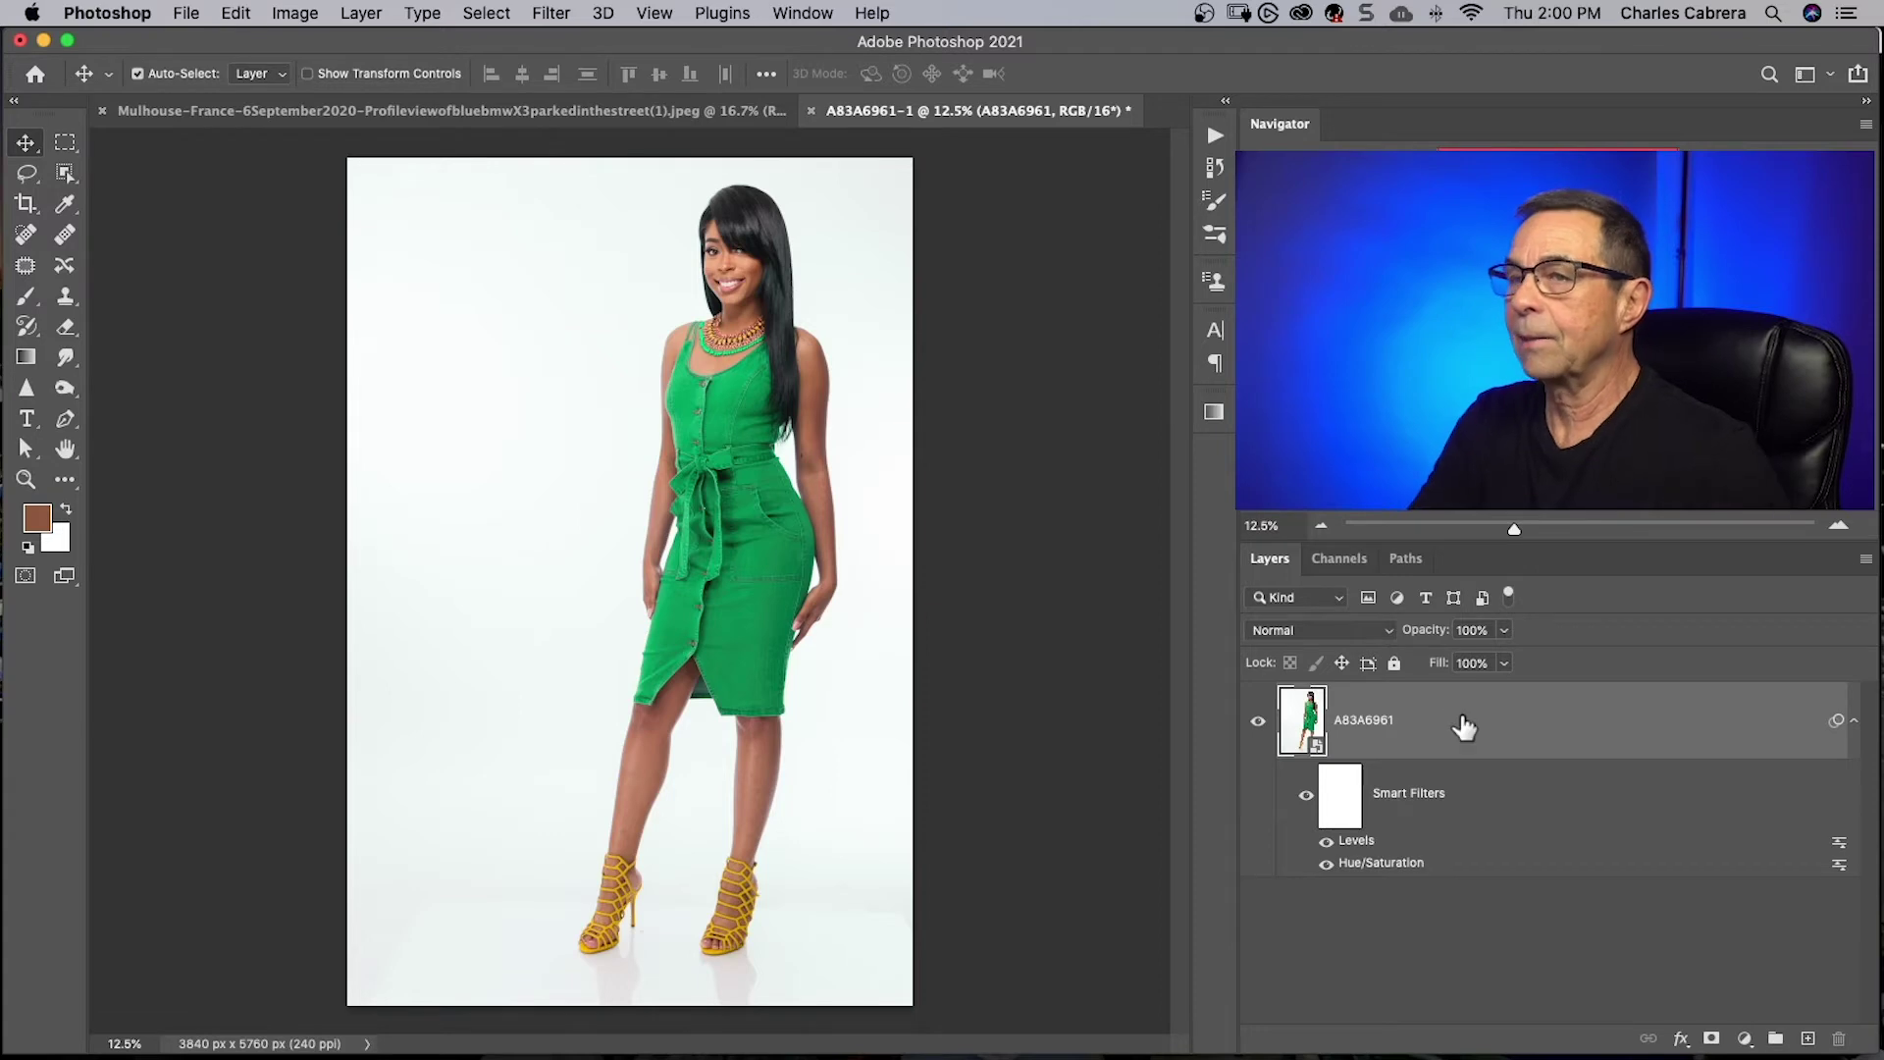
# In the street photo with the parked car, scale the A83A6961 smart object to about 32% and position it over the car's rear half
pyautogui.click(381, 114)
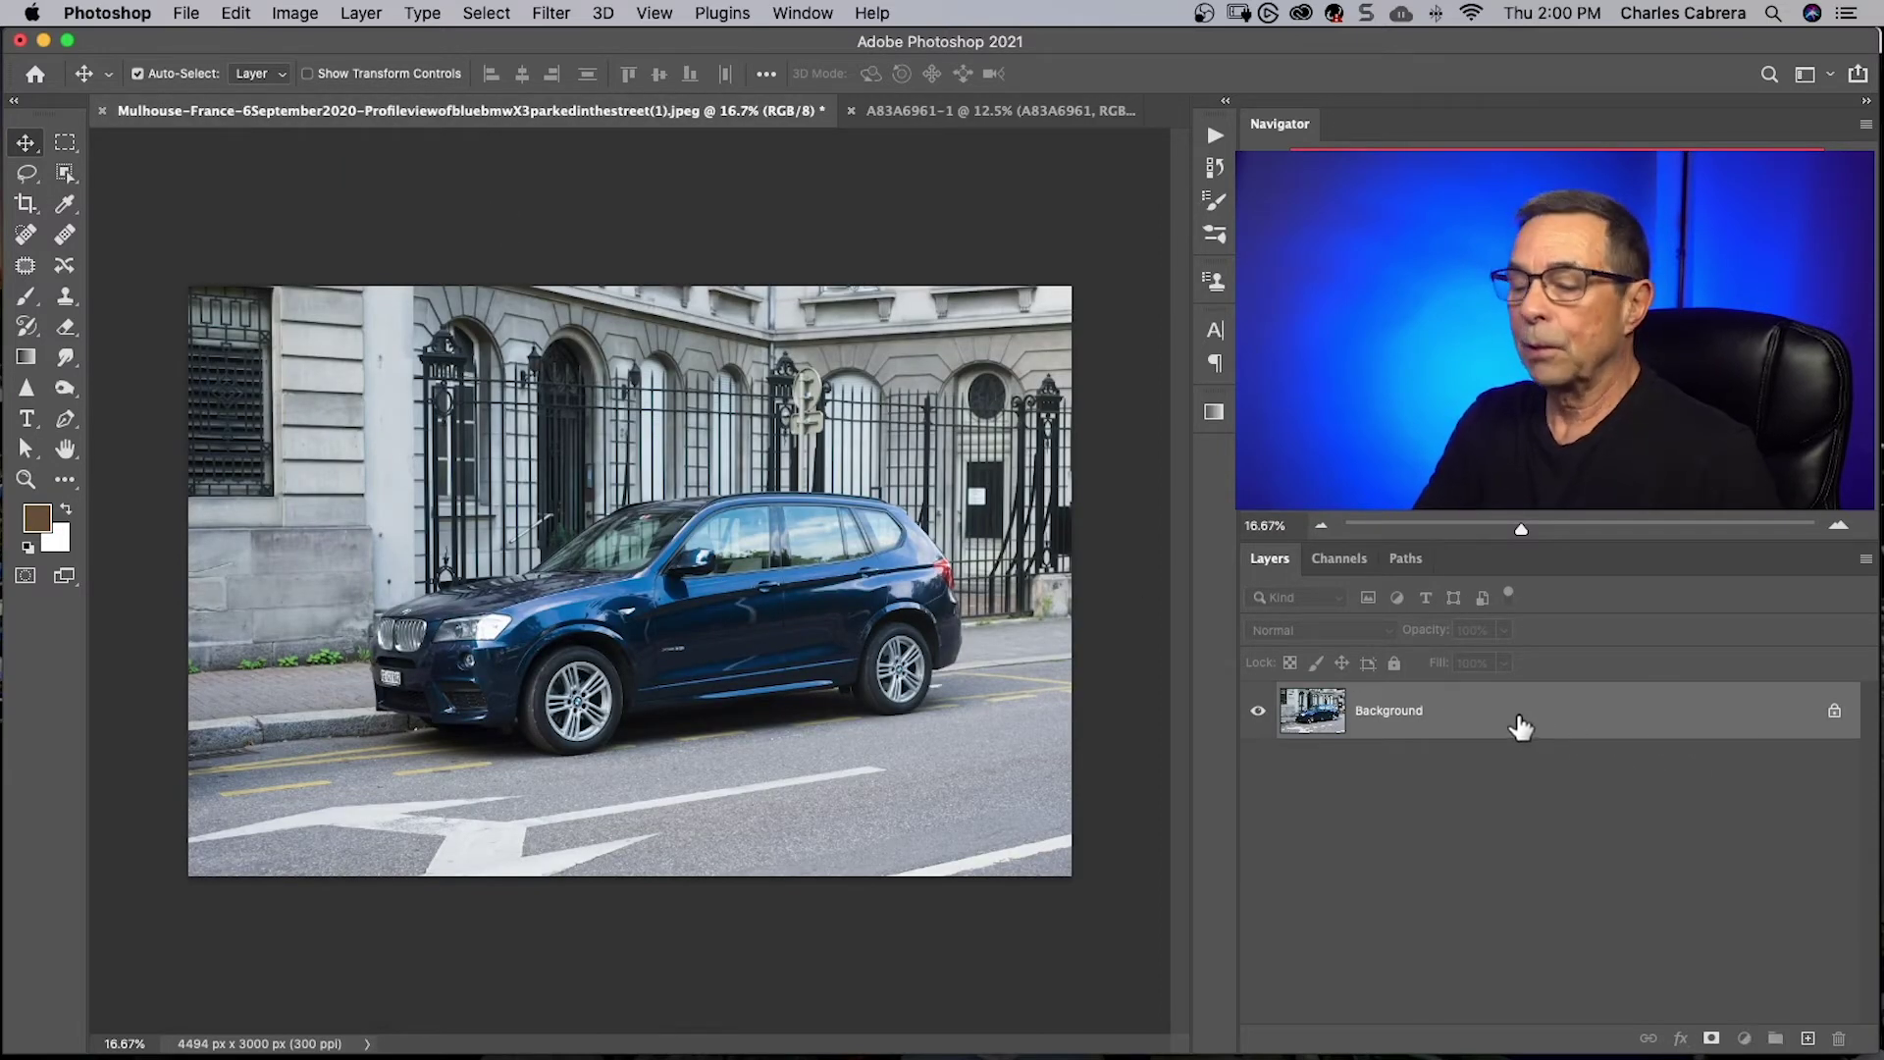
pyautogui.moveTo(1520, 727); pyautogui.dragTo(1557, 727)
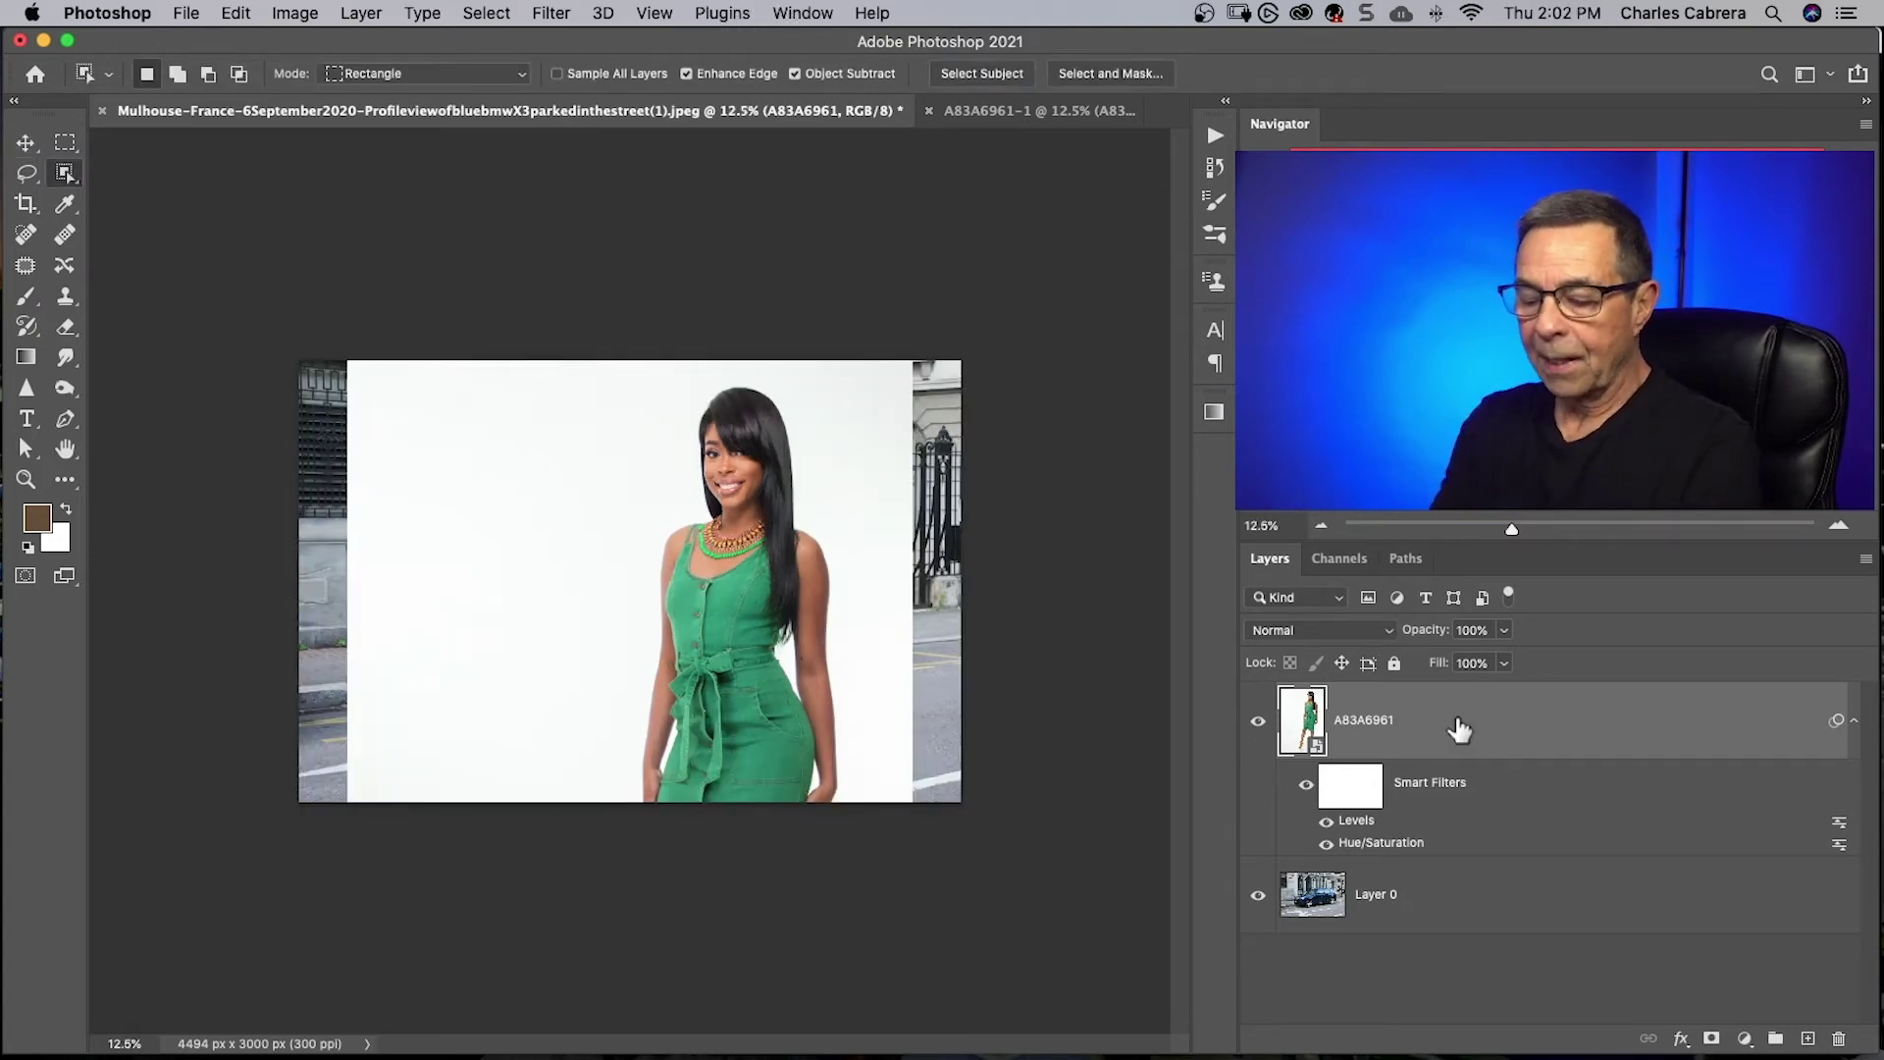
pyautogui.press('super+t')
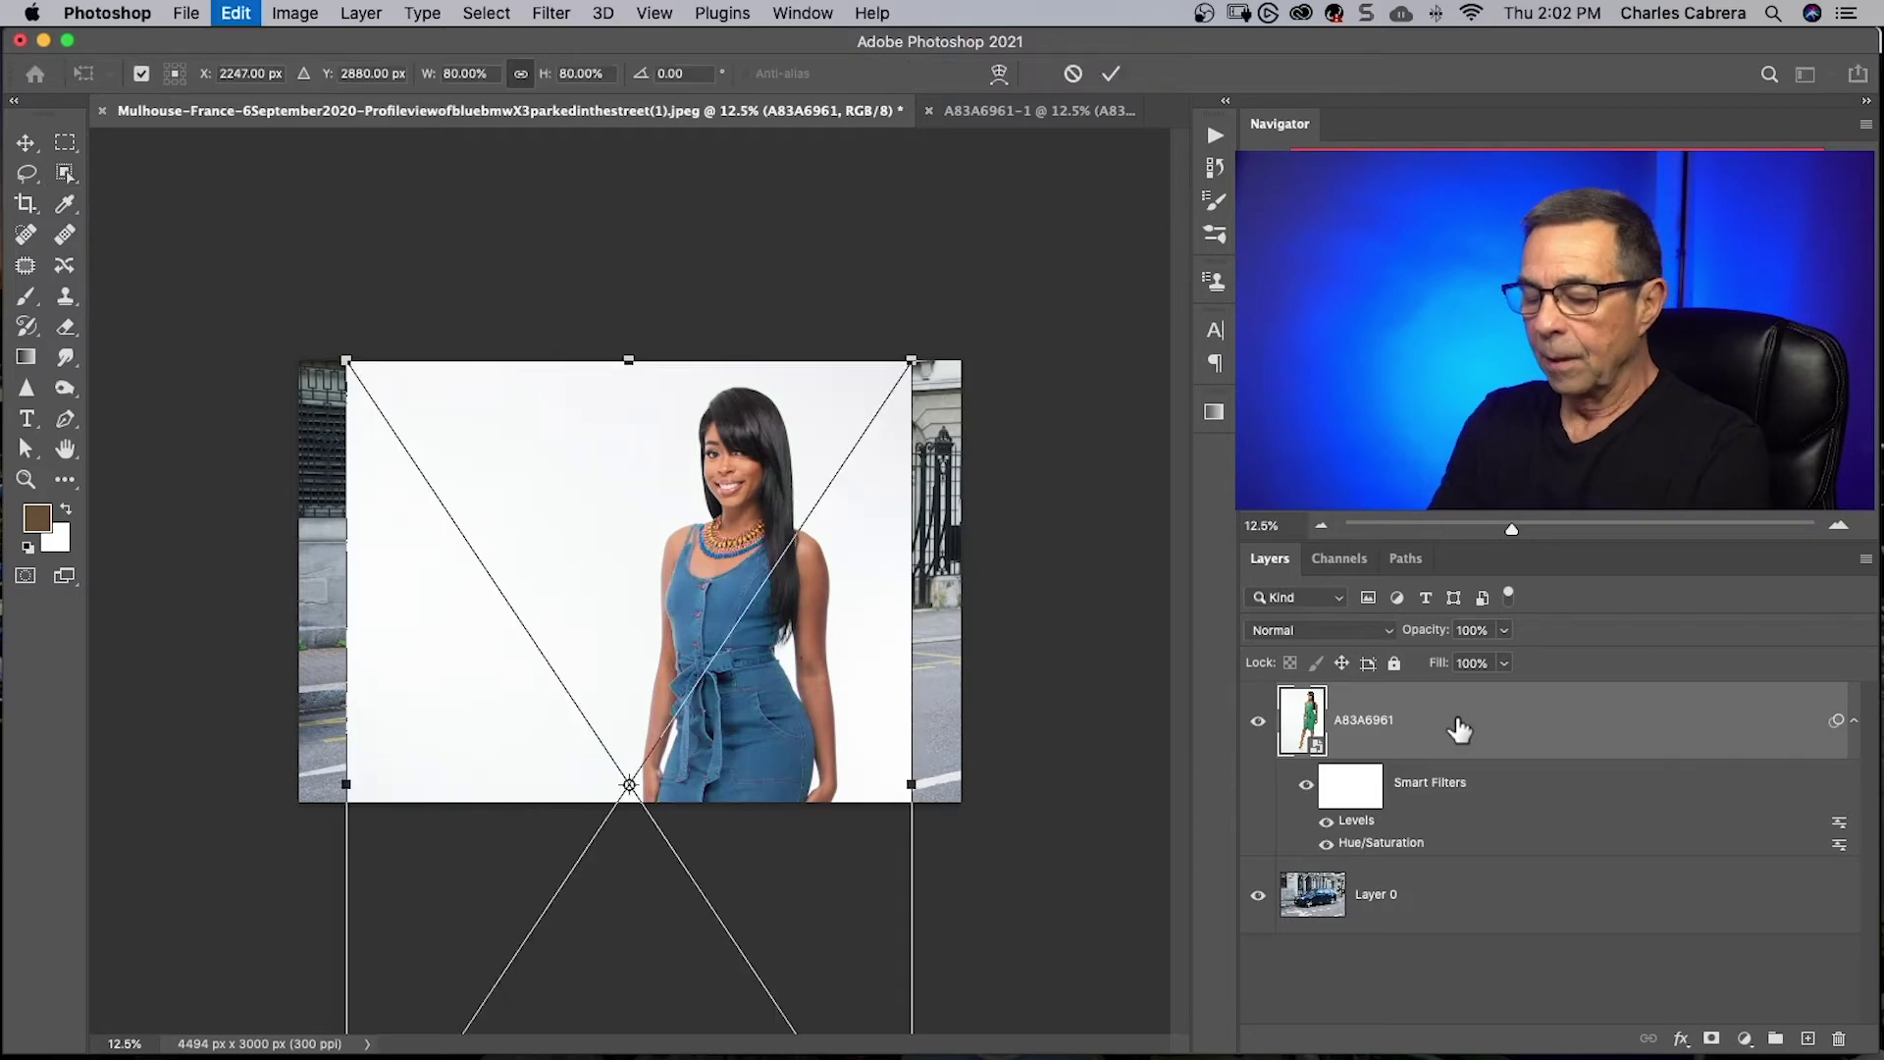
pyautogui.press('super+0')
pyautogui.moveTo(829, 1025); pyautogui.dragTo(666, 783)
pyautogui.moveTo(656, 432); pyautogui.dragTo(644, 475)
pyautogui.moveTo(429, 475); pyautogui.dragTo(479, 539)
pyautogui.moveTo(597, 604); pyautogui.dragTo(747, 535)
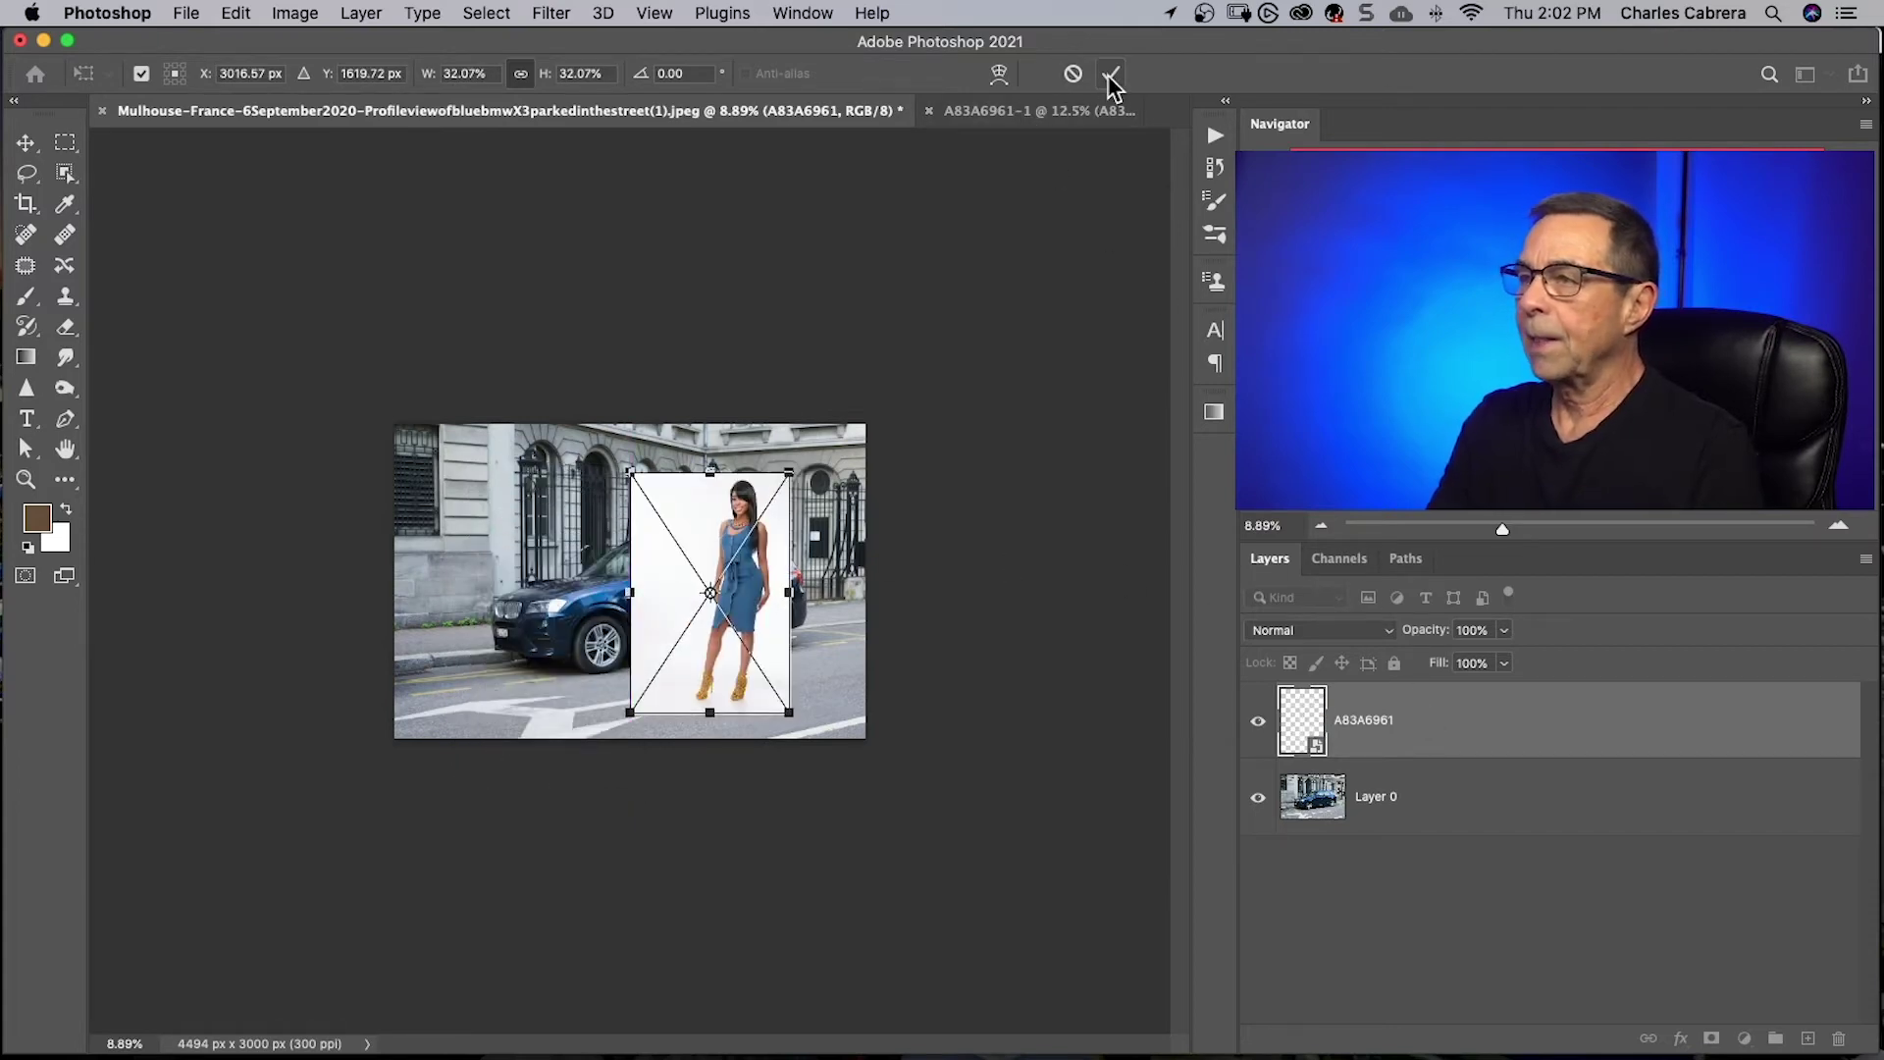
pyautogui.click(1110, 76)
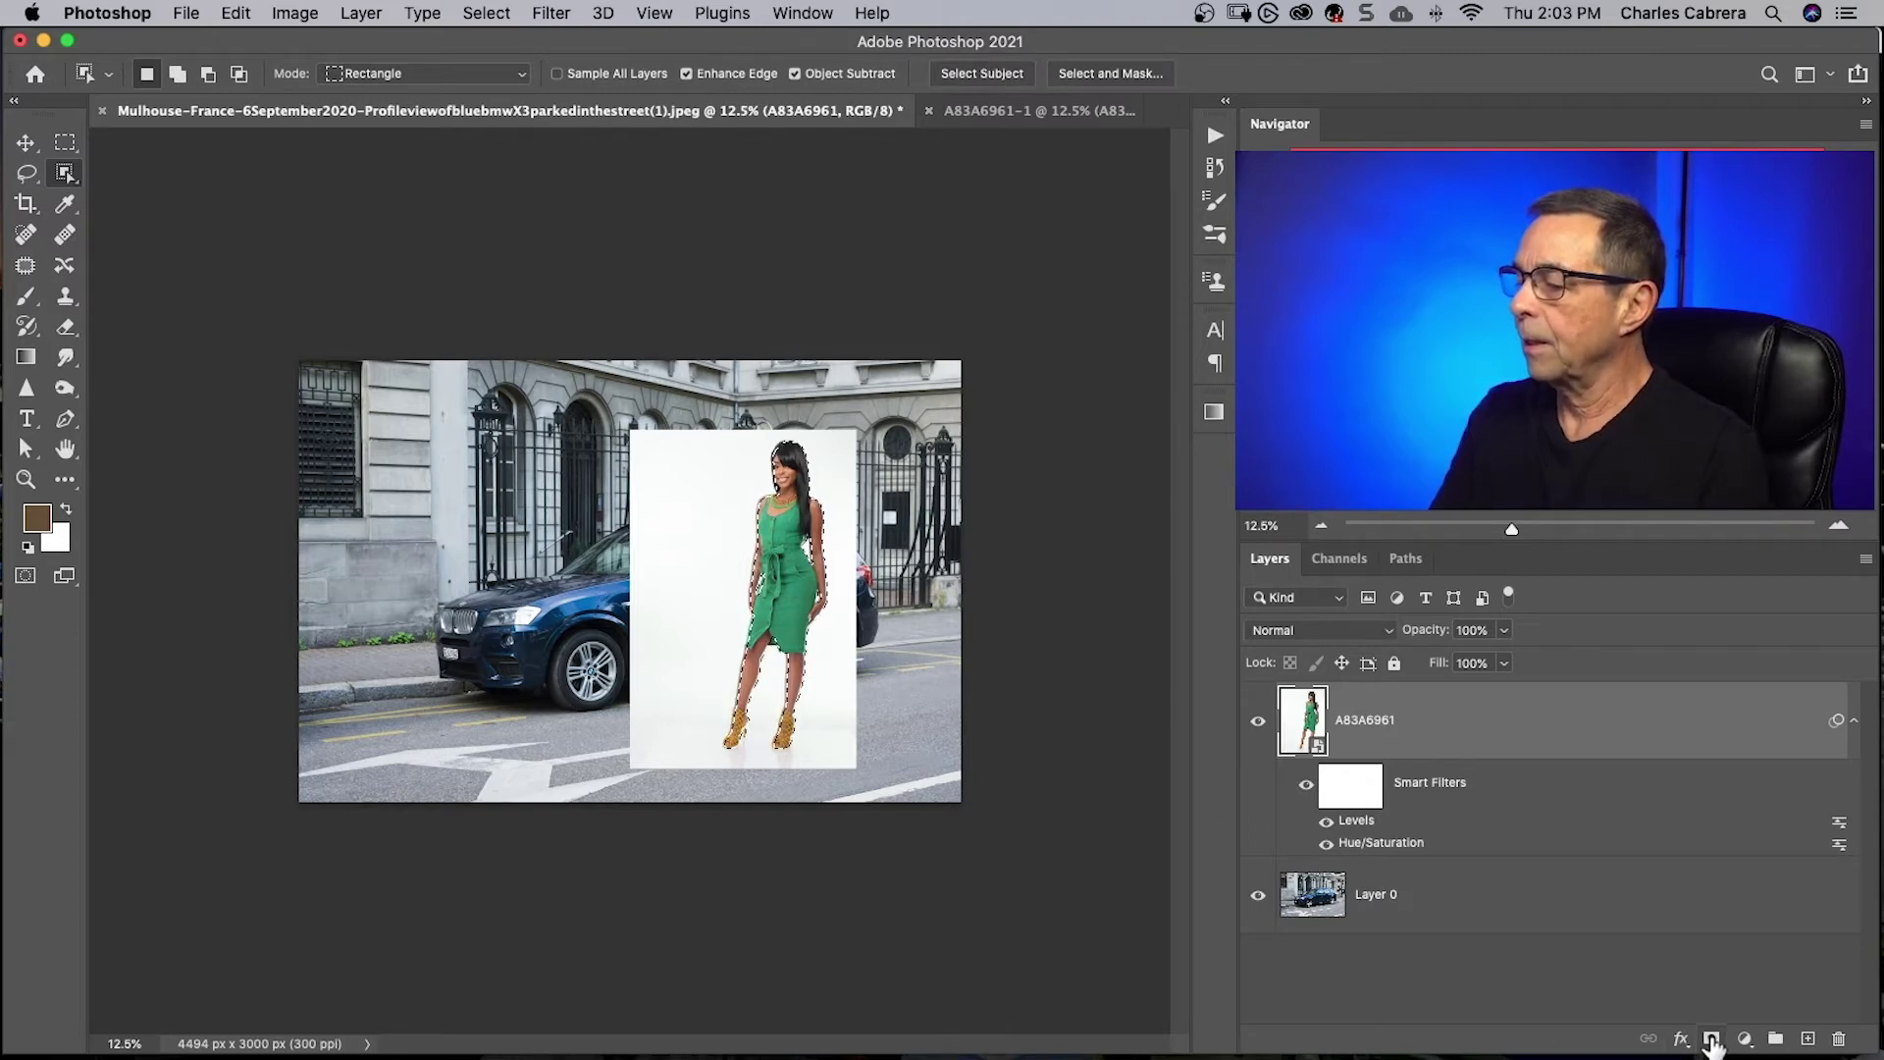
# Mask the A83A6961 layer to the selected woman and scale it to about 79%, standing in front of the car's rear door
pyautogui.click(1713, 1040)
pyautogui.press('v')
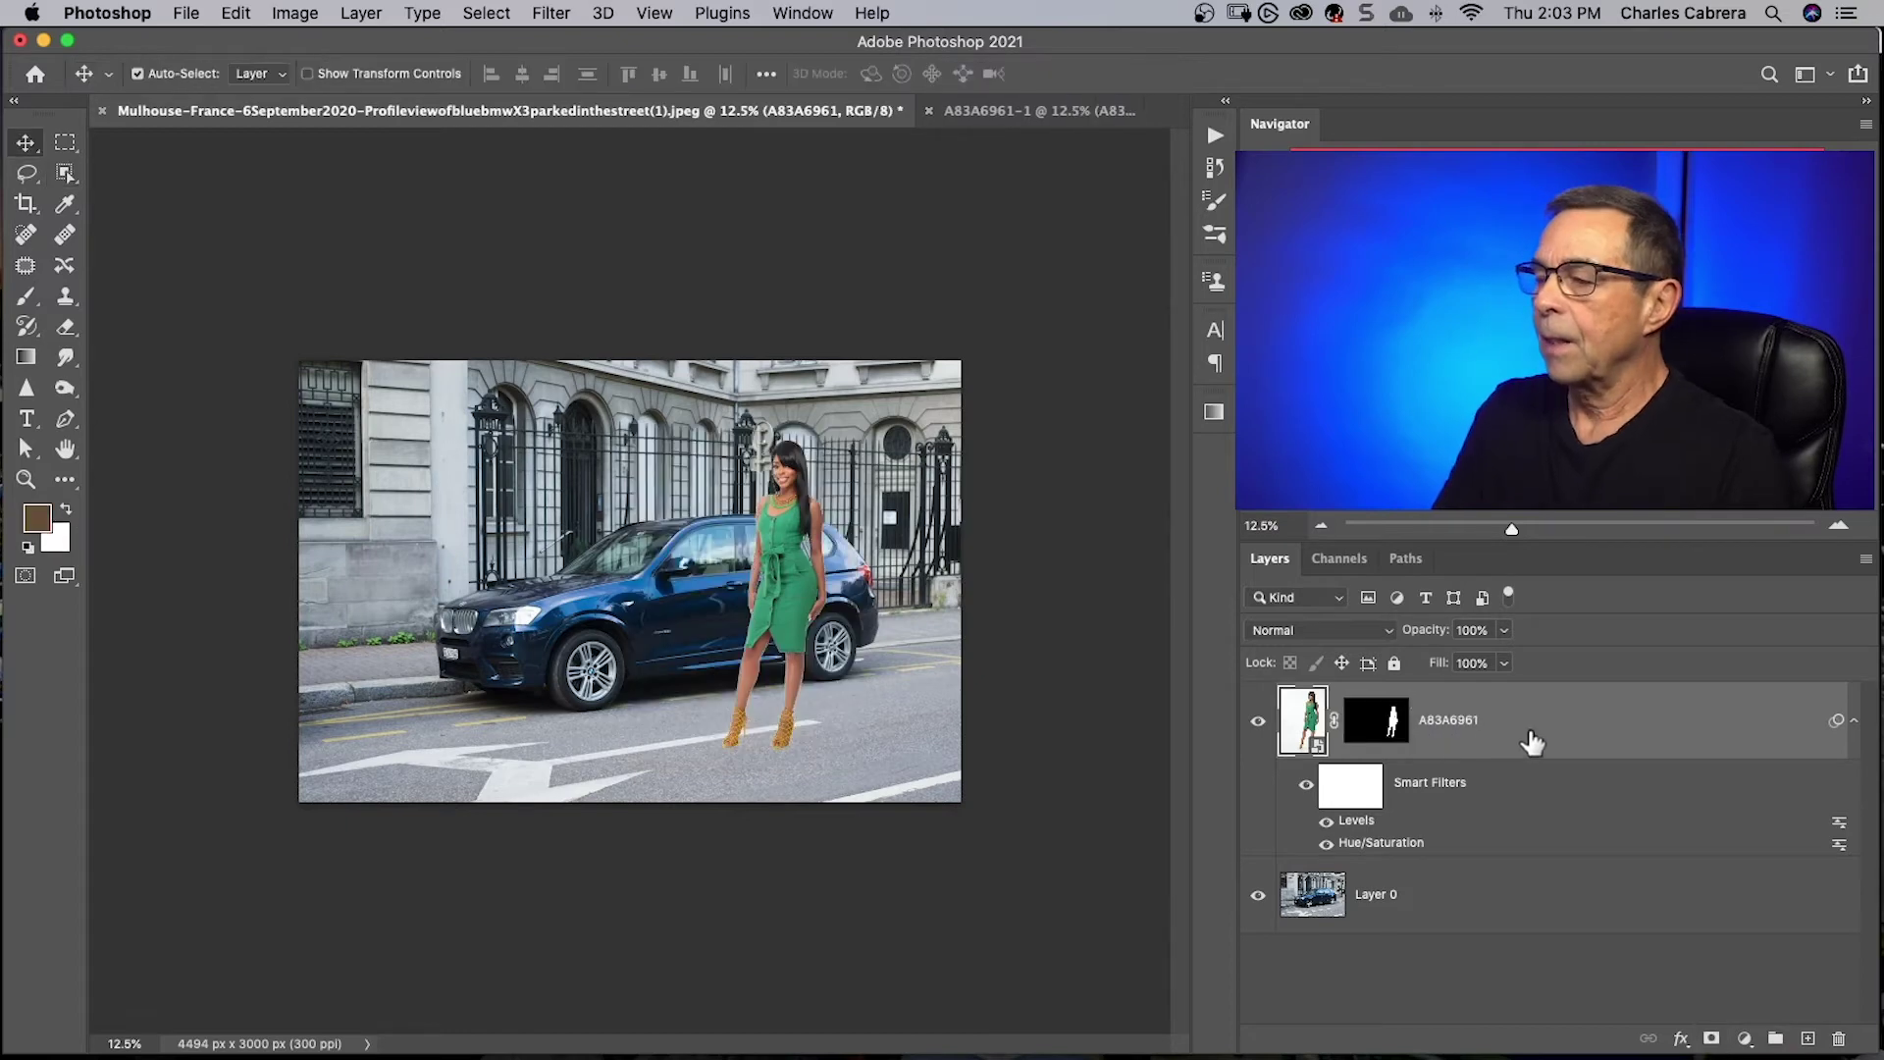
pyautogui.press('super+t')
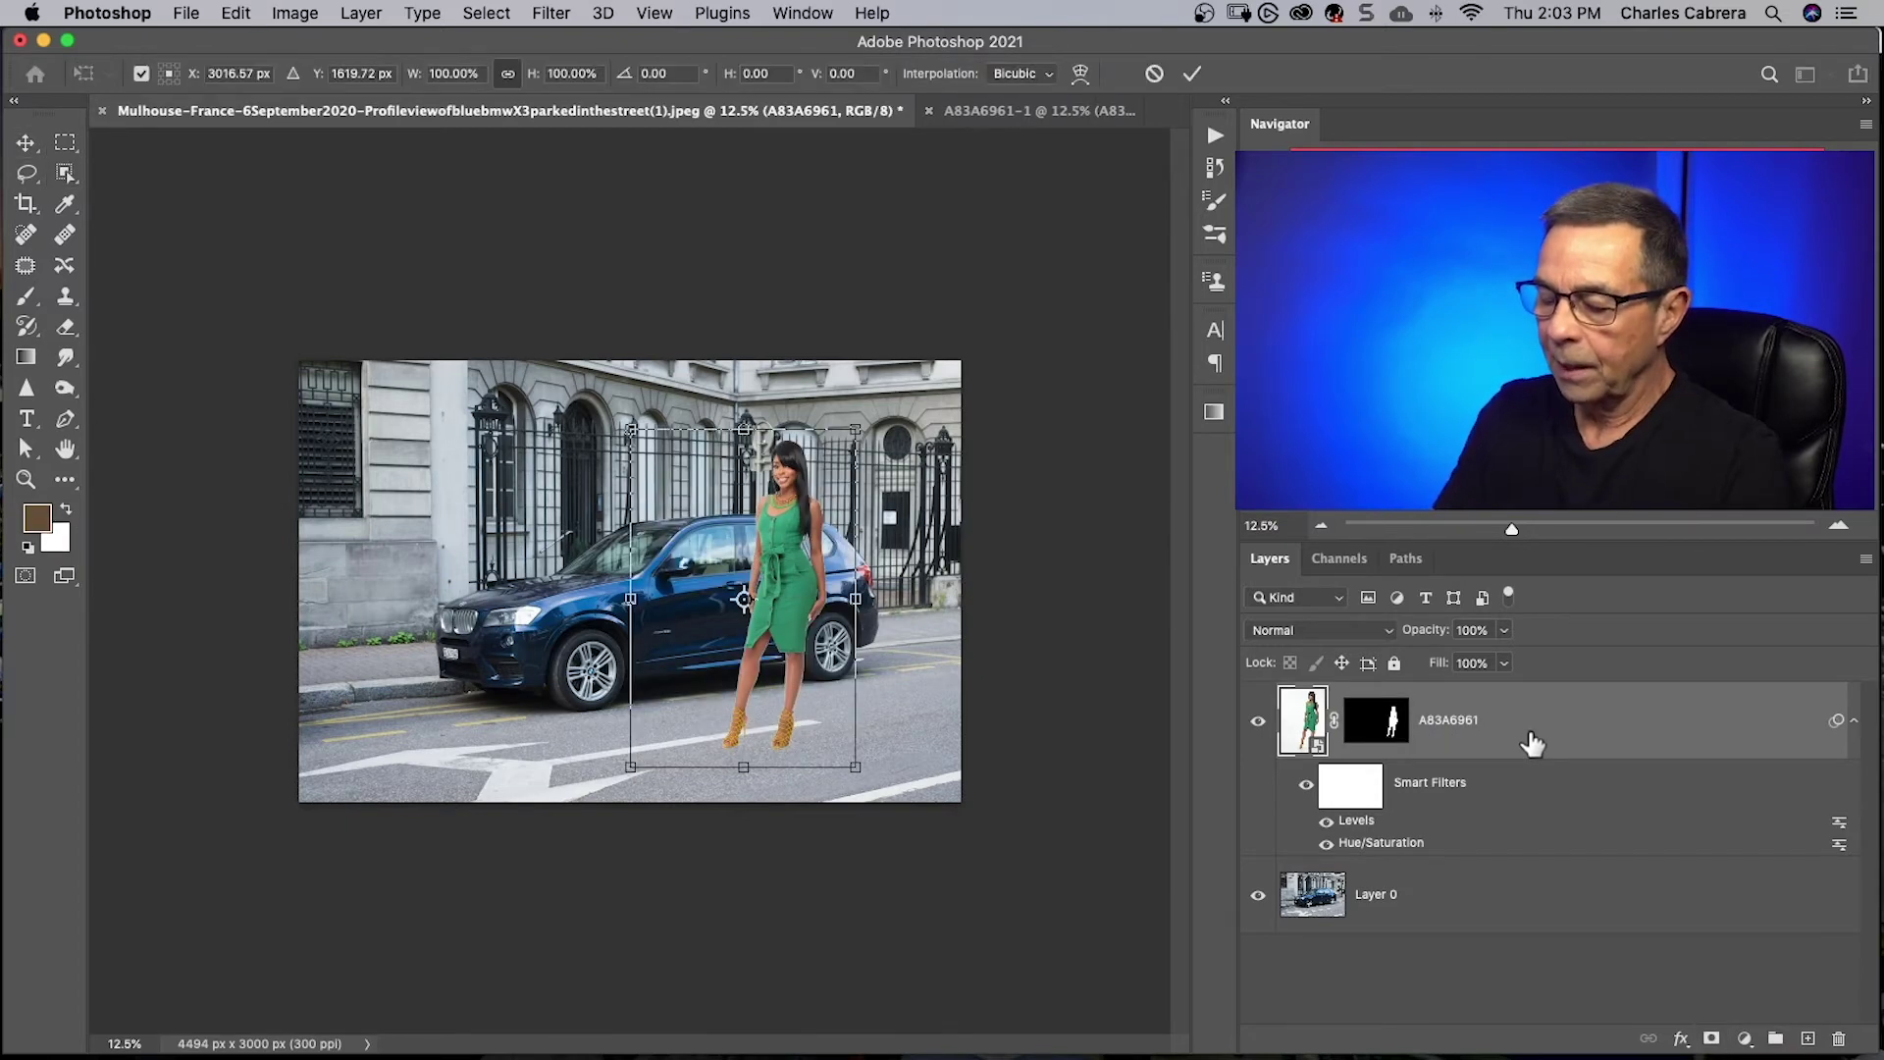
pyautogui.moveTo(864, 438); pyautogui.dragTo(821, 480)
pyautogui.moveTo(724, 618); pyautogui.dragTo(761, 591)
pyautogui.moveTo(857, 452); pyautogui.dragTo(844, 475)
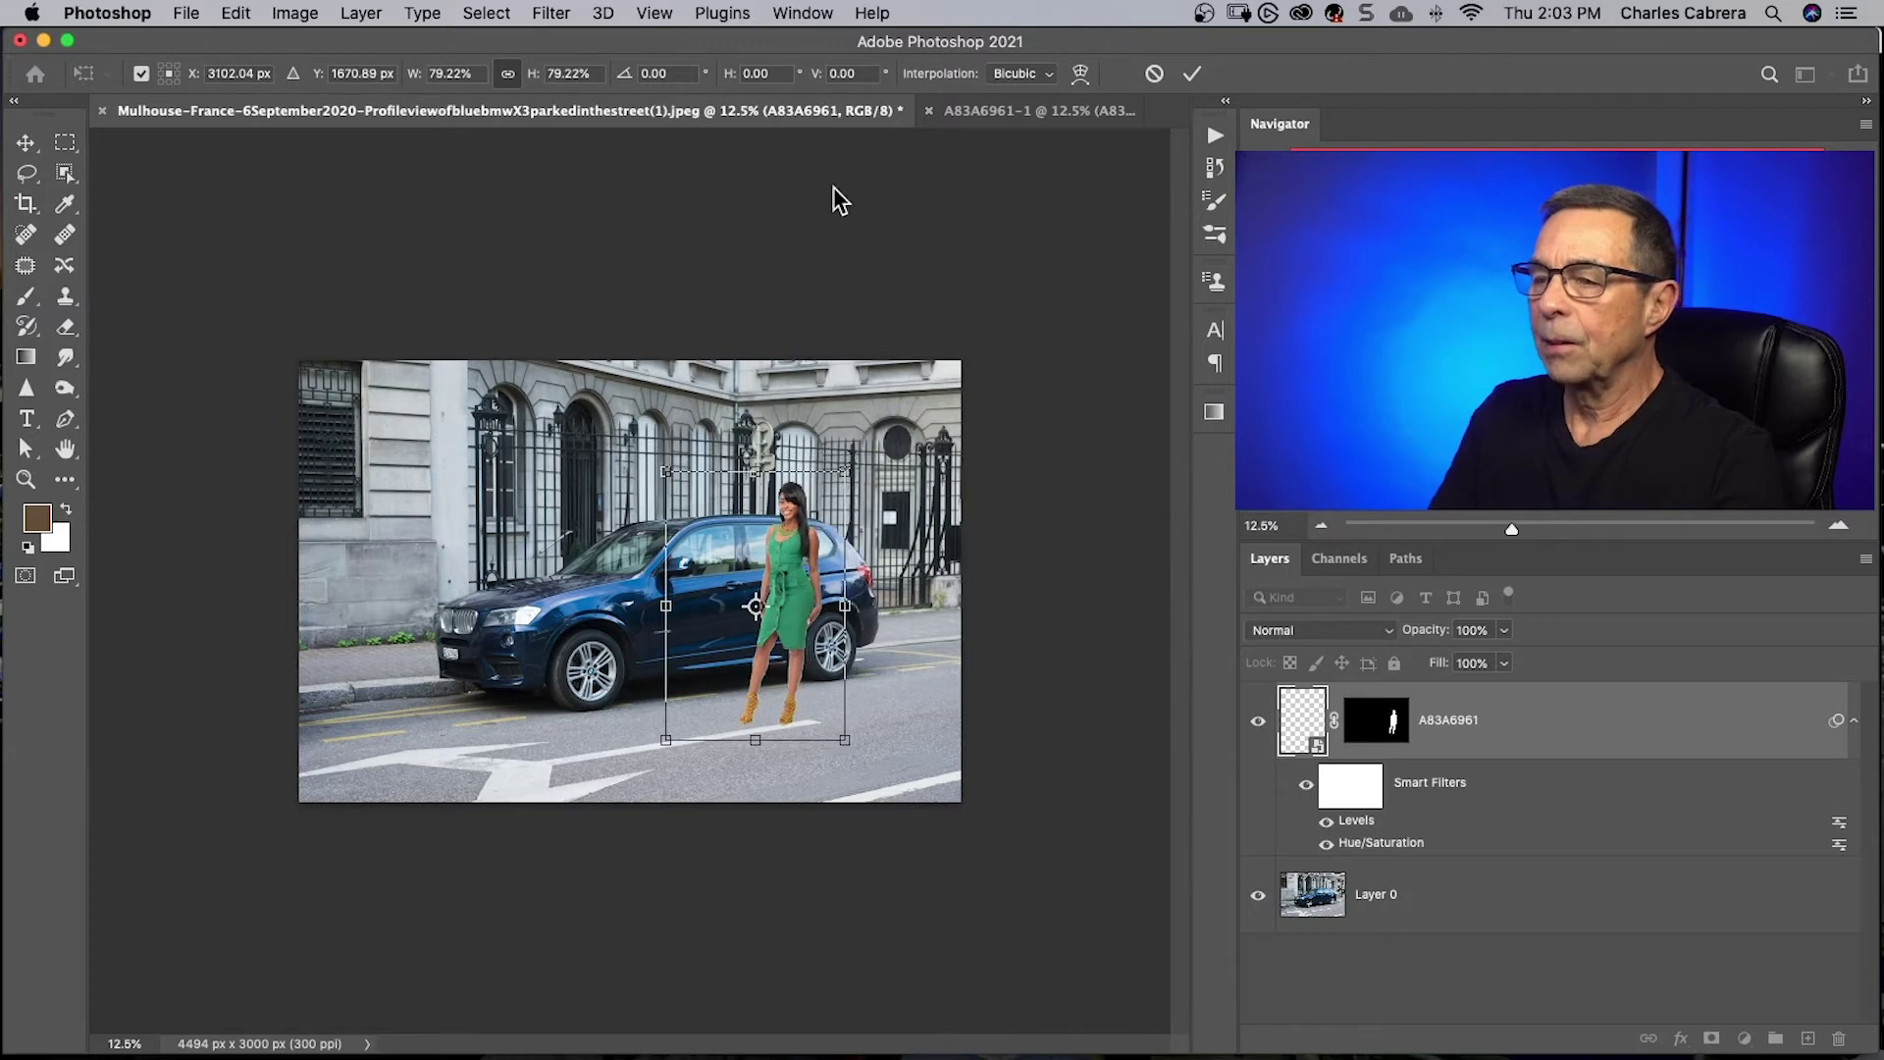
pyautogui.click(1194, 76)
# Edit the Hue/Saturation smart filter on the A83A6961 layer, setting the Blues hue to -21 to turn the dress teal
pyautogui.press('super+equal')
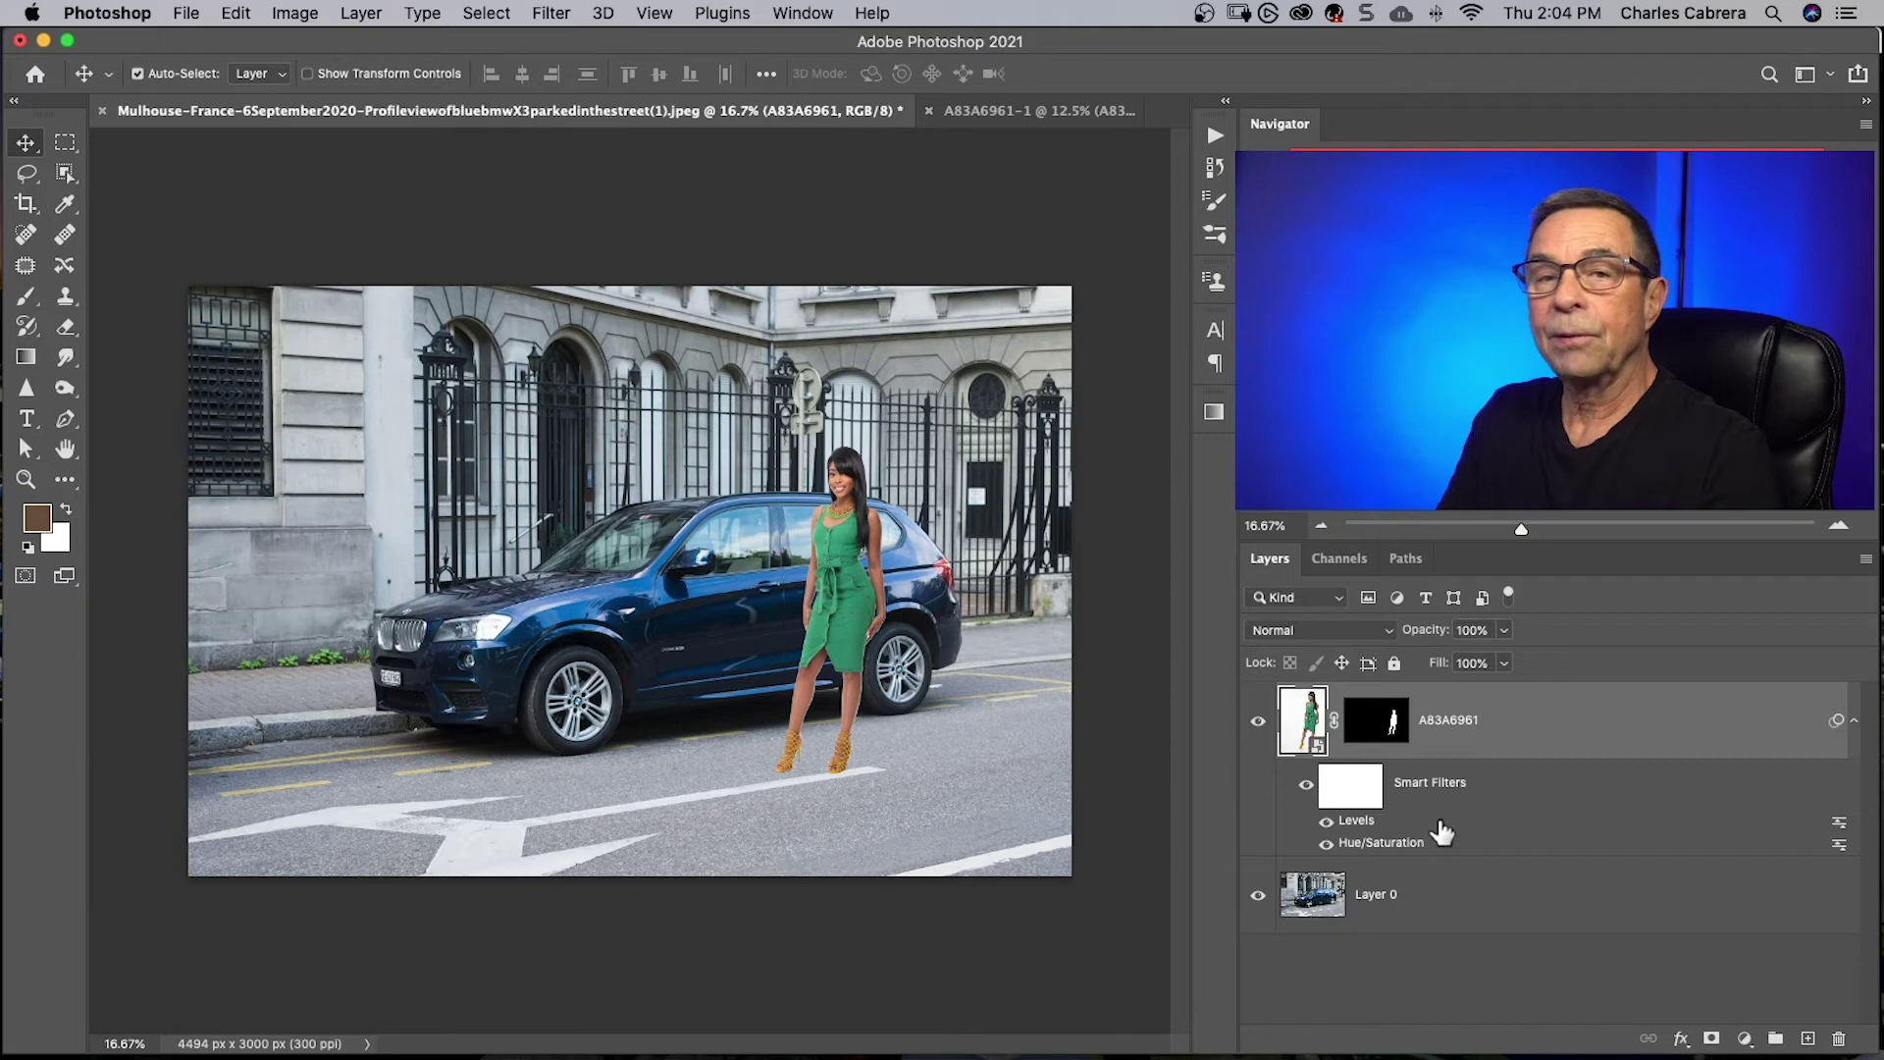
pyautogui.doubleClick(1380, 842)
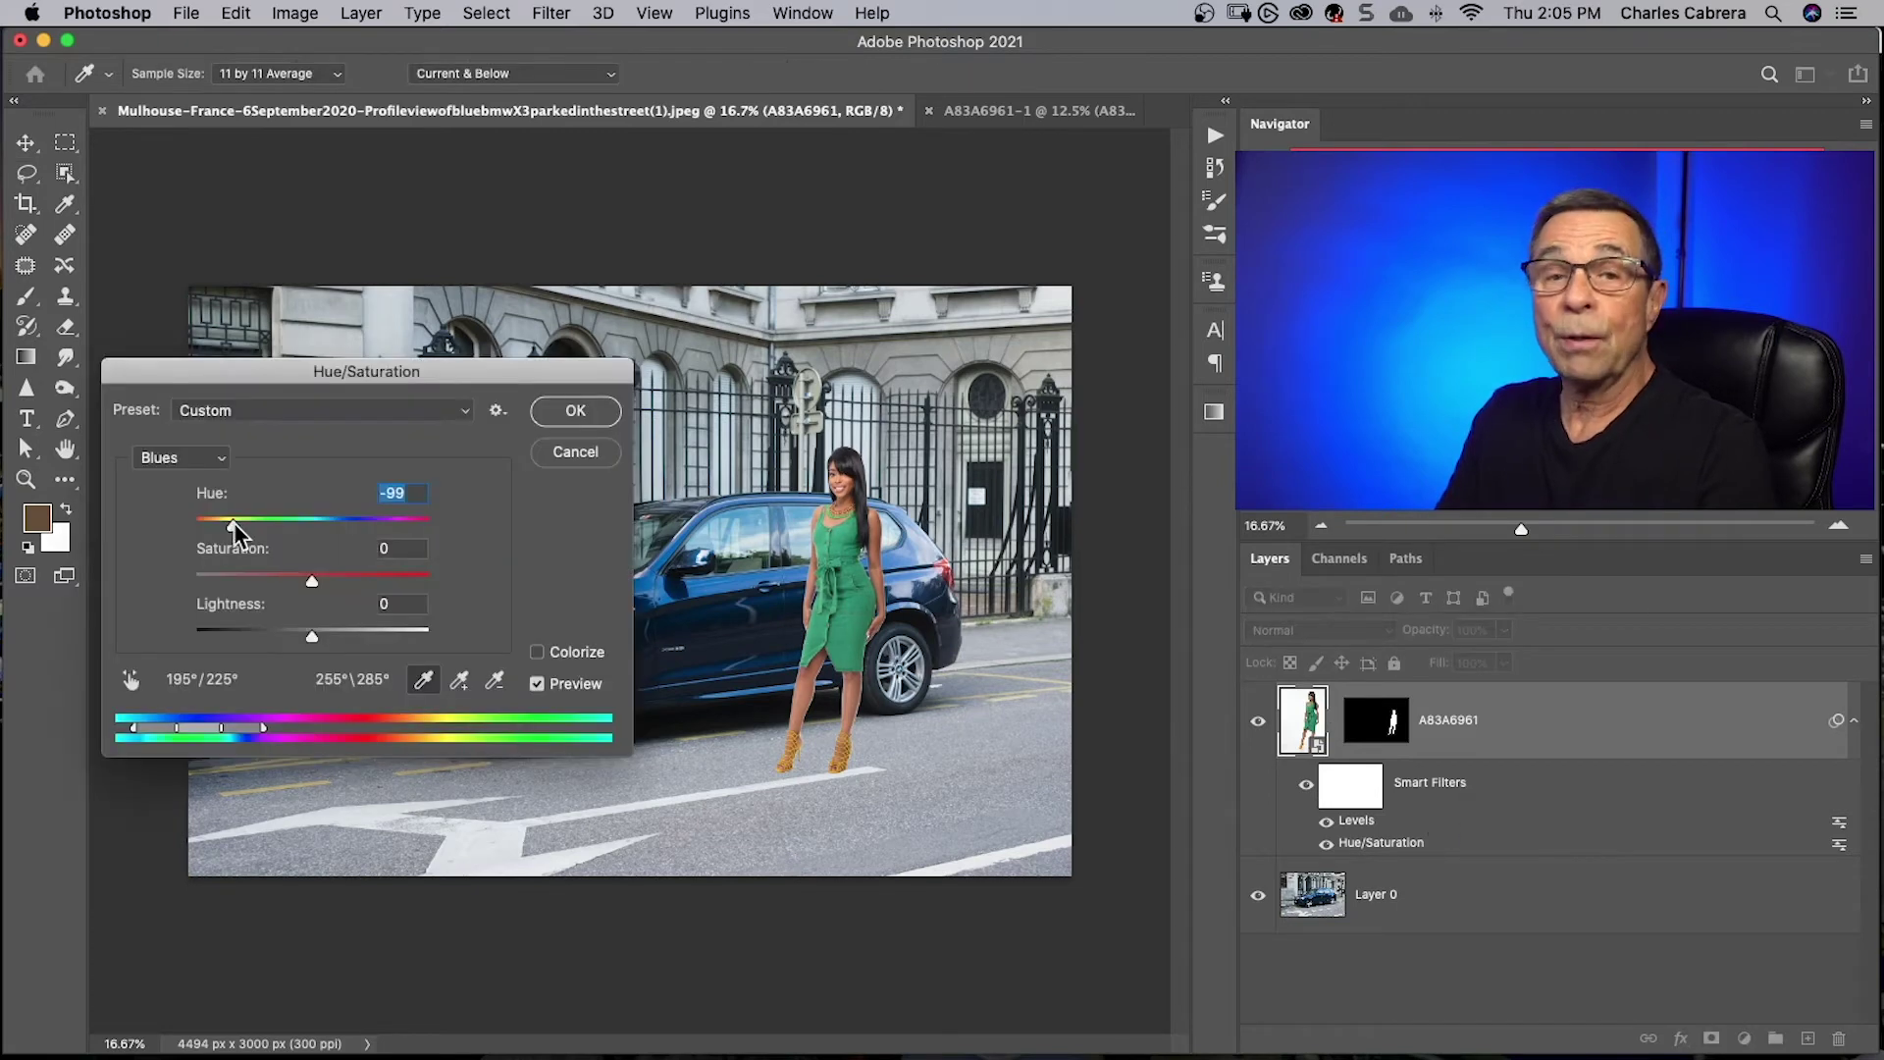
pyautogui.moveTo(233, 522); pyautogui.dragTo(288, 527)
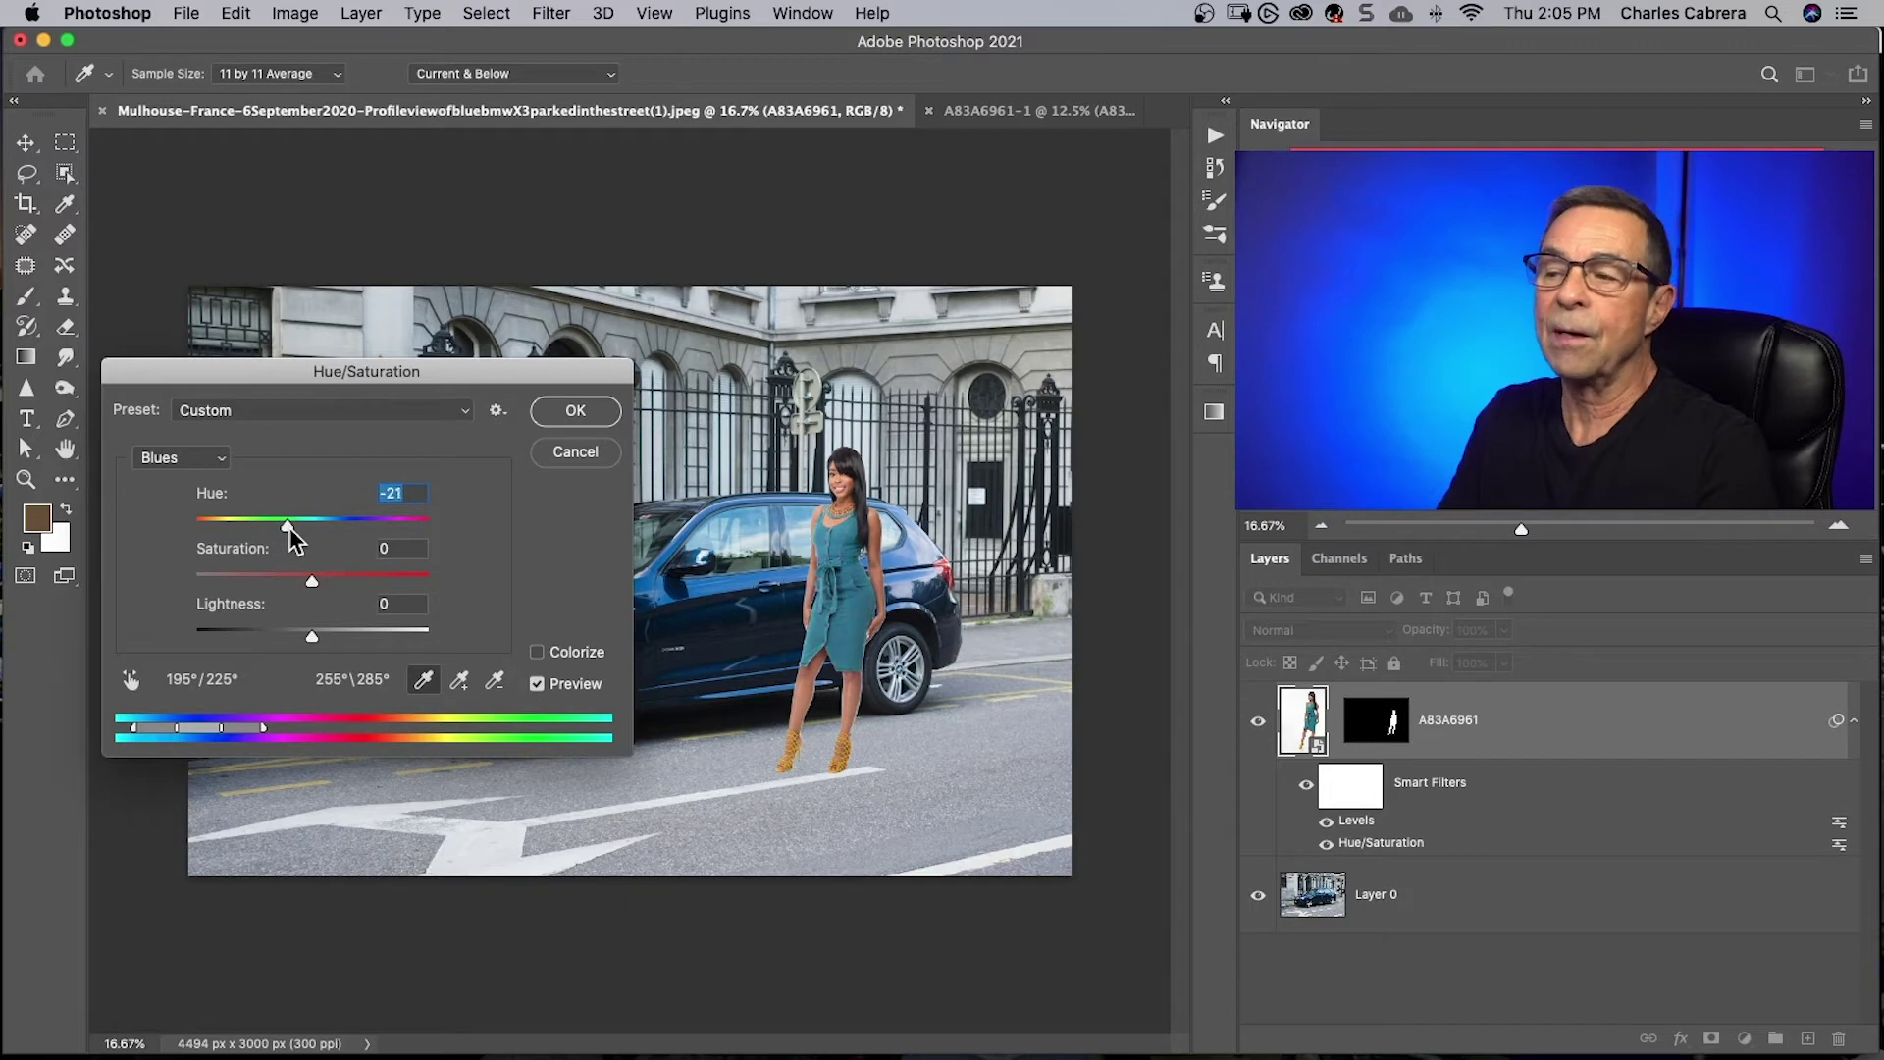
pyautogui.click(607, 420)
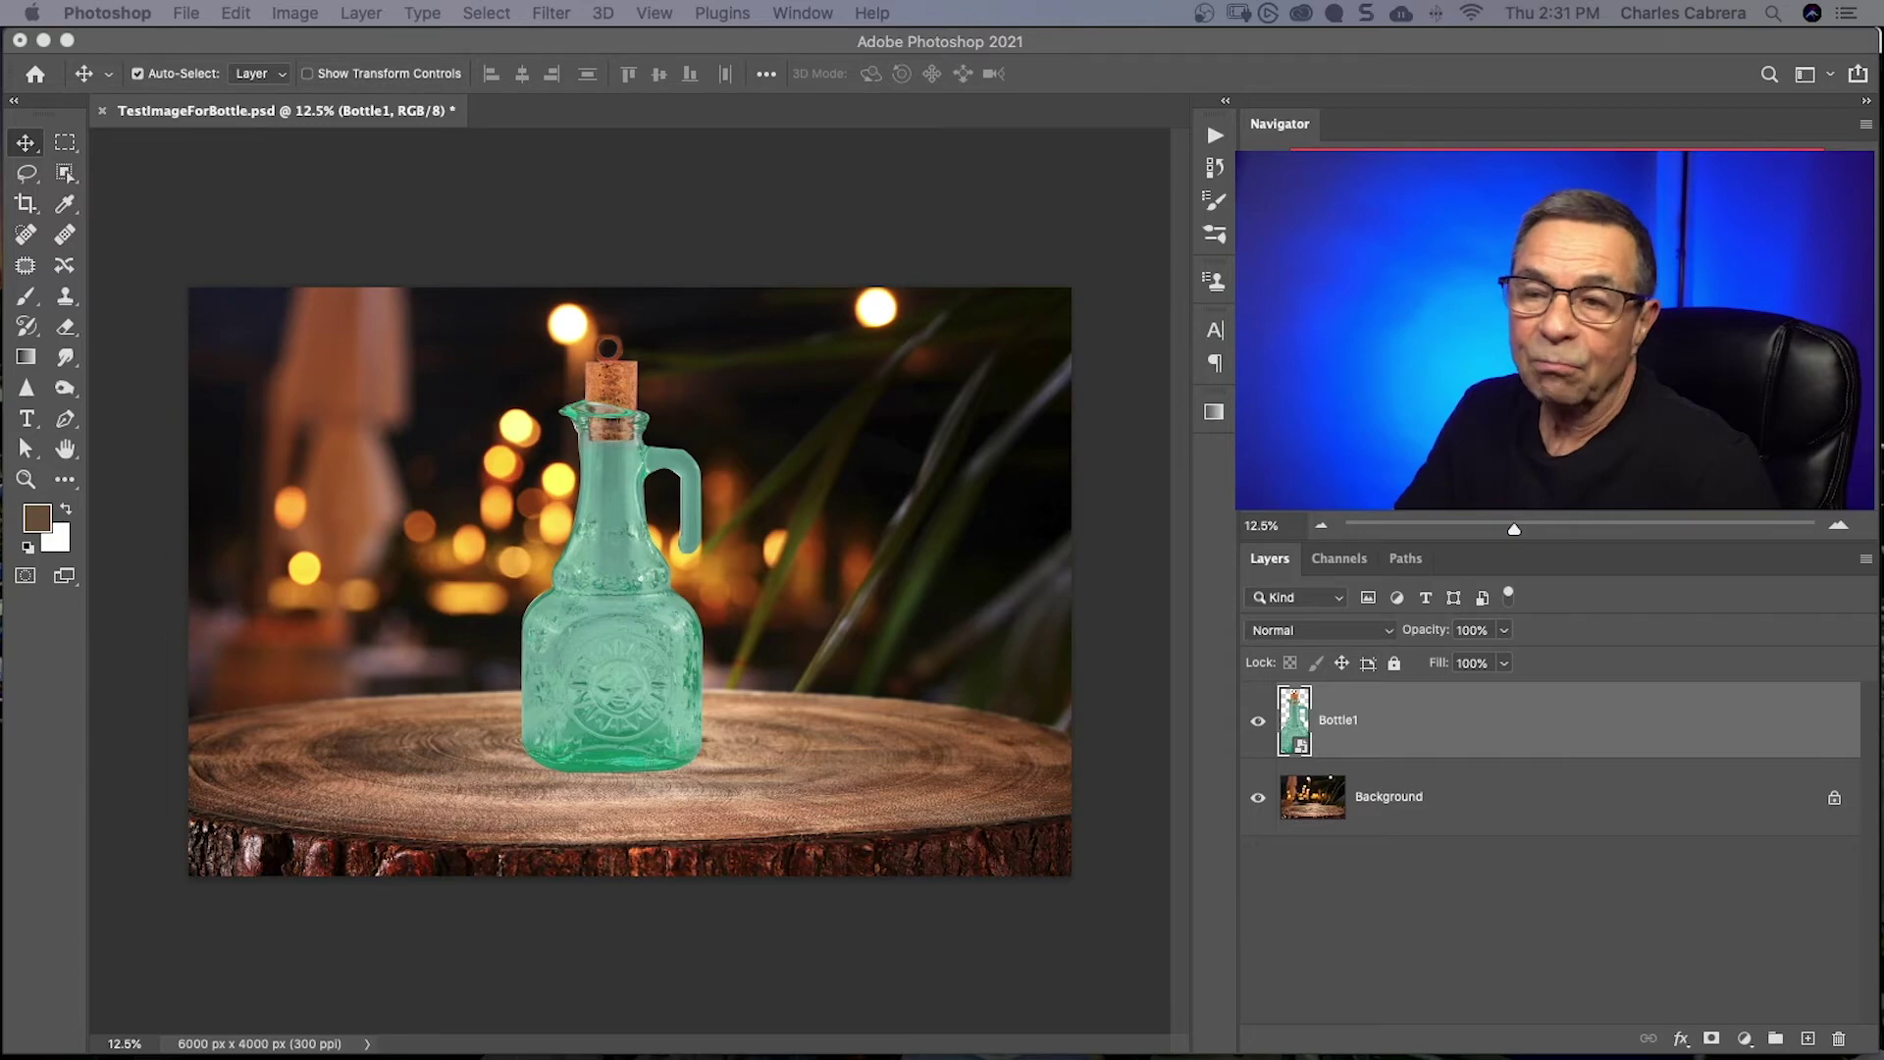
# Duplicate the Bottle1 layer as Bottle2 and arrange the two bottles side by side on the wooden table
pyautogui.click(1420, 730)
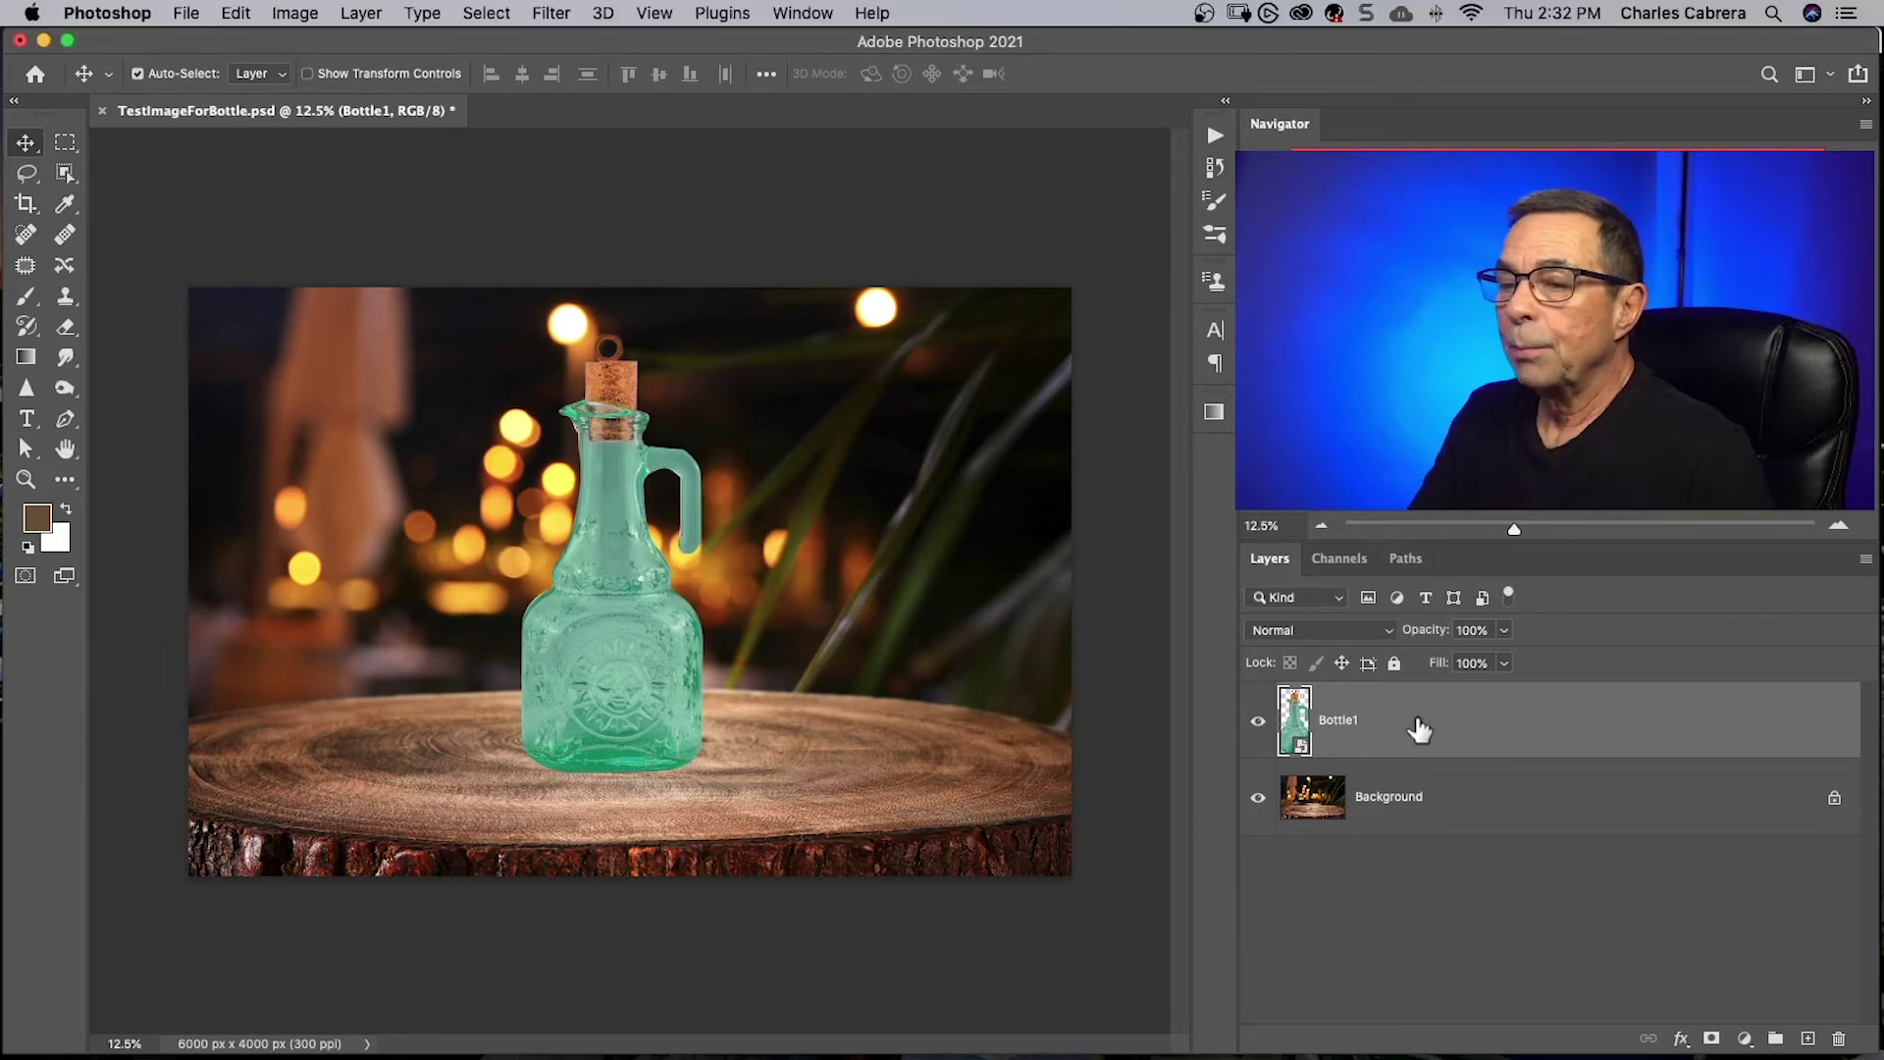
pyautogui.press('super+j')
pyautogui.doubleClick(1359, 721)
pyautogui.write('Bottle2')
pyautogui.press('Return')
pyautogui.moveTo(499, 670); pyautogui.dragTo(427, 666)
pyautogui.moveTo(775, 667); pyautogui.dragTo(638, 668)
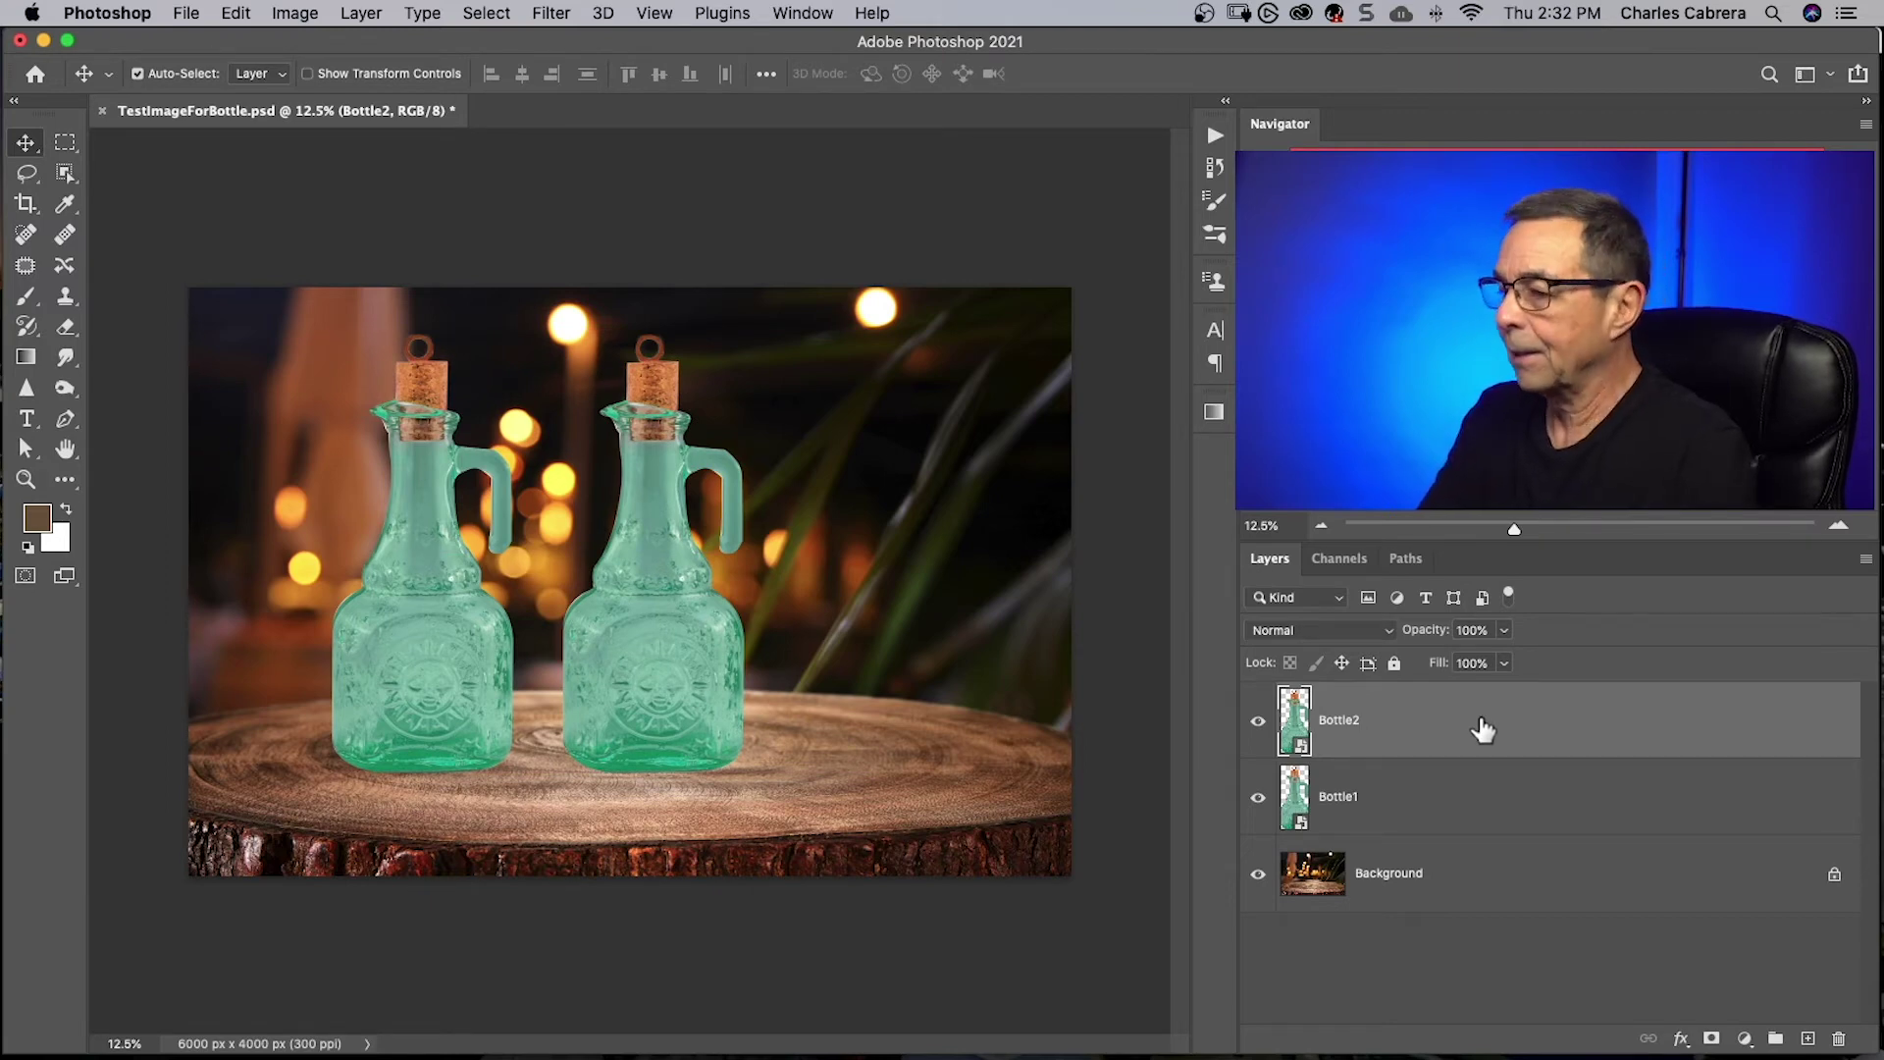
# Duplicate the Bottle2 layer as Bottle3 and place the copy to the right of the other two bottles
pyautogui.press('super+j')
pyautogui.doubleClick(1367, 721)
pyautogui.write('Bottle3')
pyautogui.press('Return')
pyautogui.moveTo(648, 636); pyautogui.dragTo(850, 630)
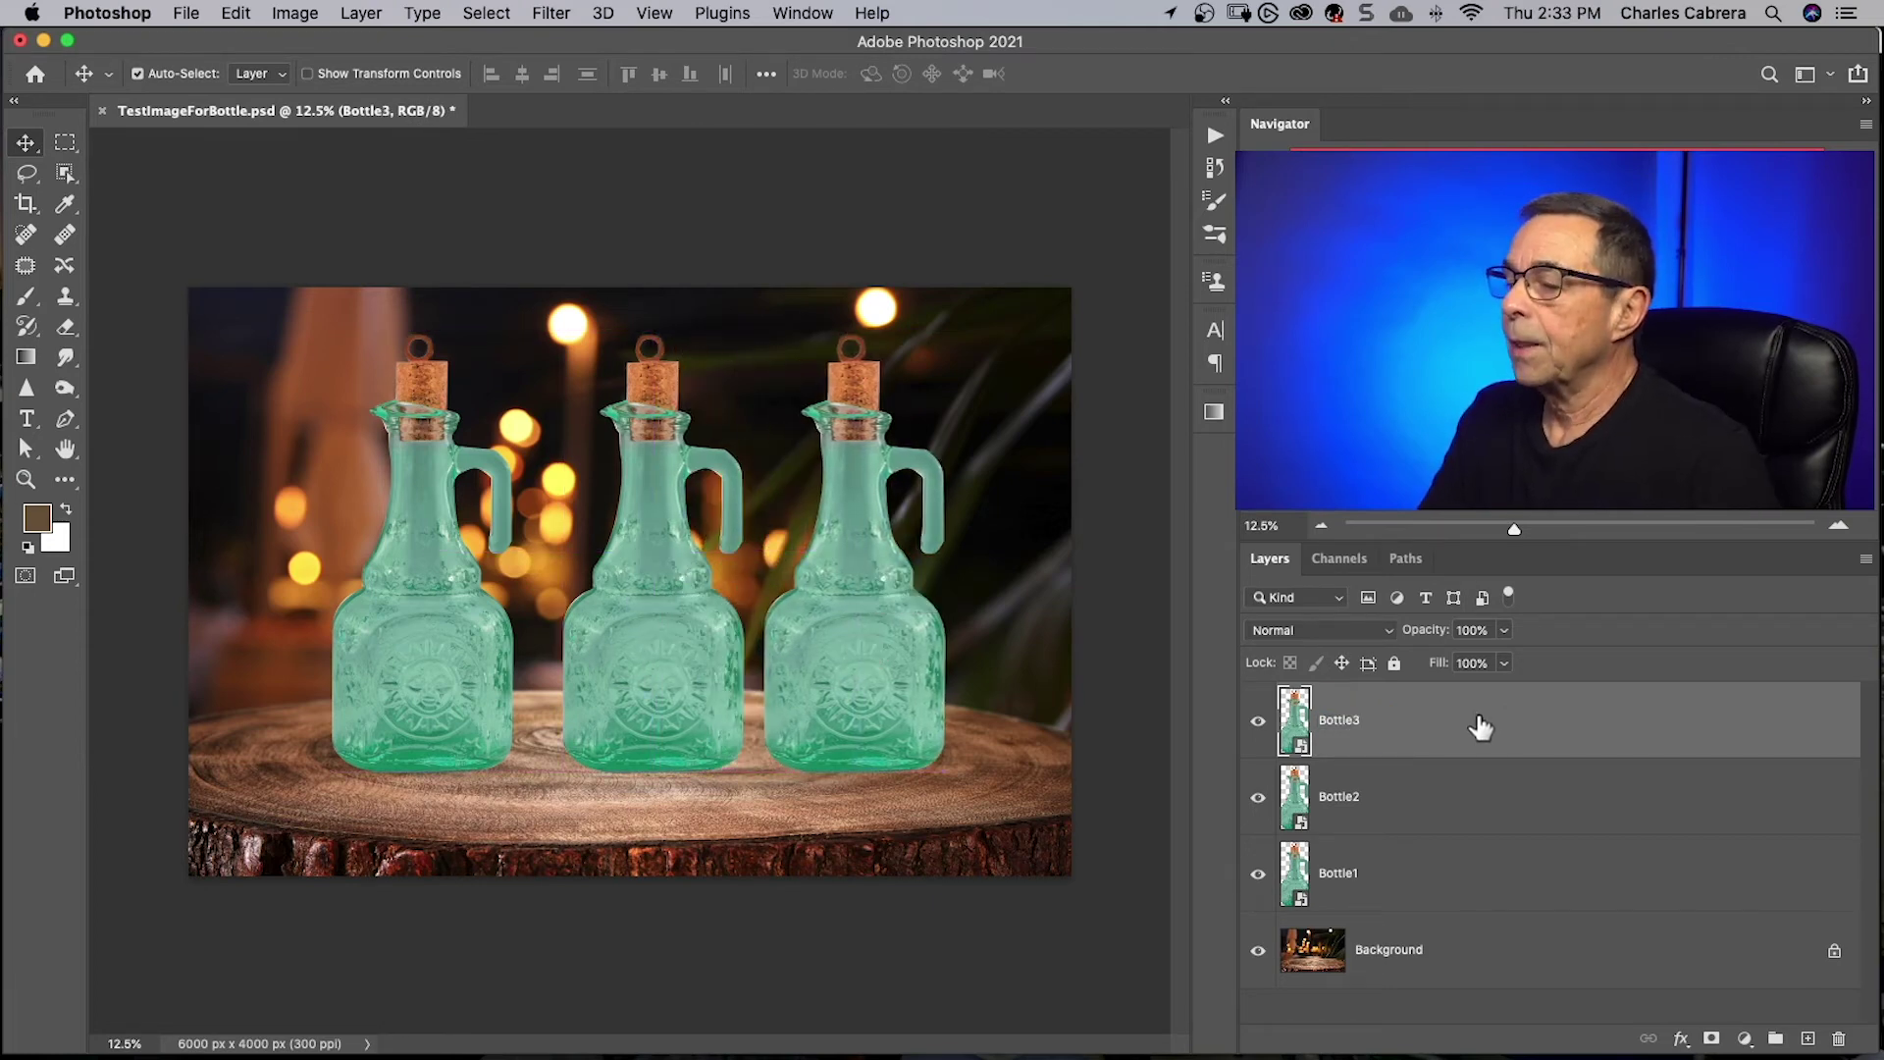
# Open the contents of the Bottle3 smart object, hide its Levels 1 adjustment layer, and save and close it
pyautogui.doubleClick(1298, 726)
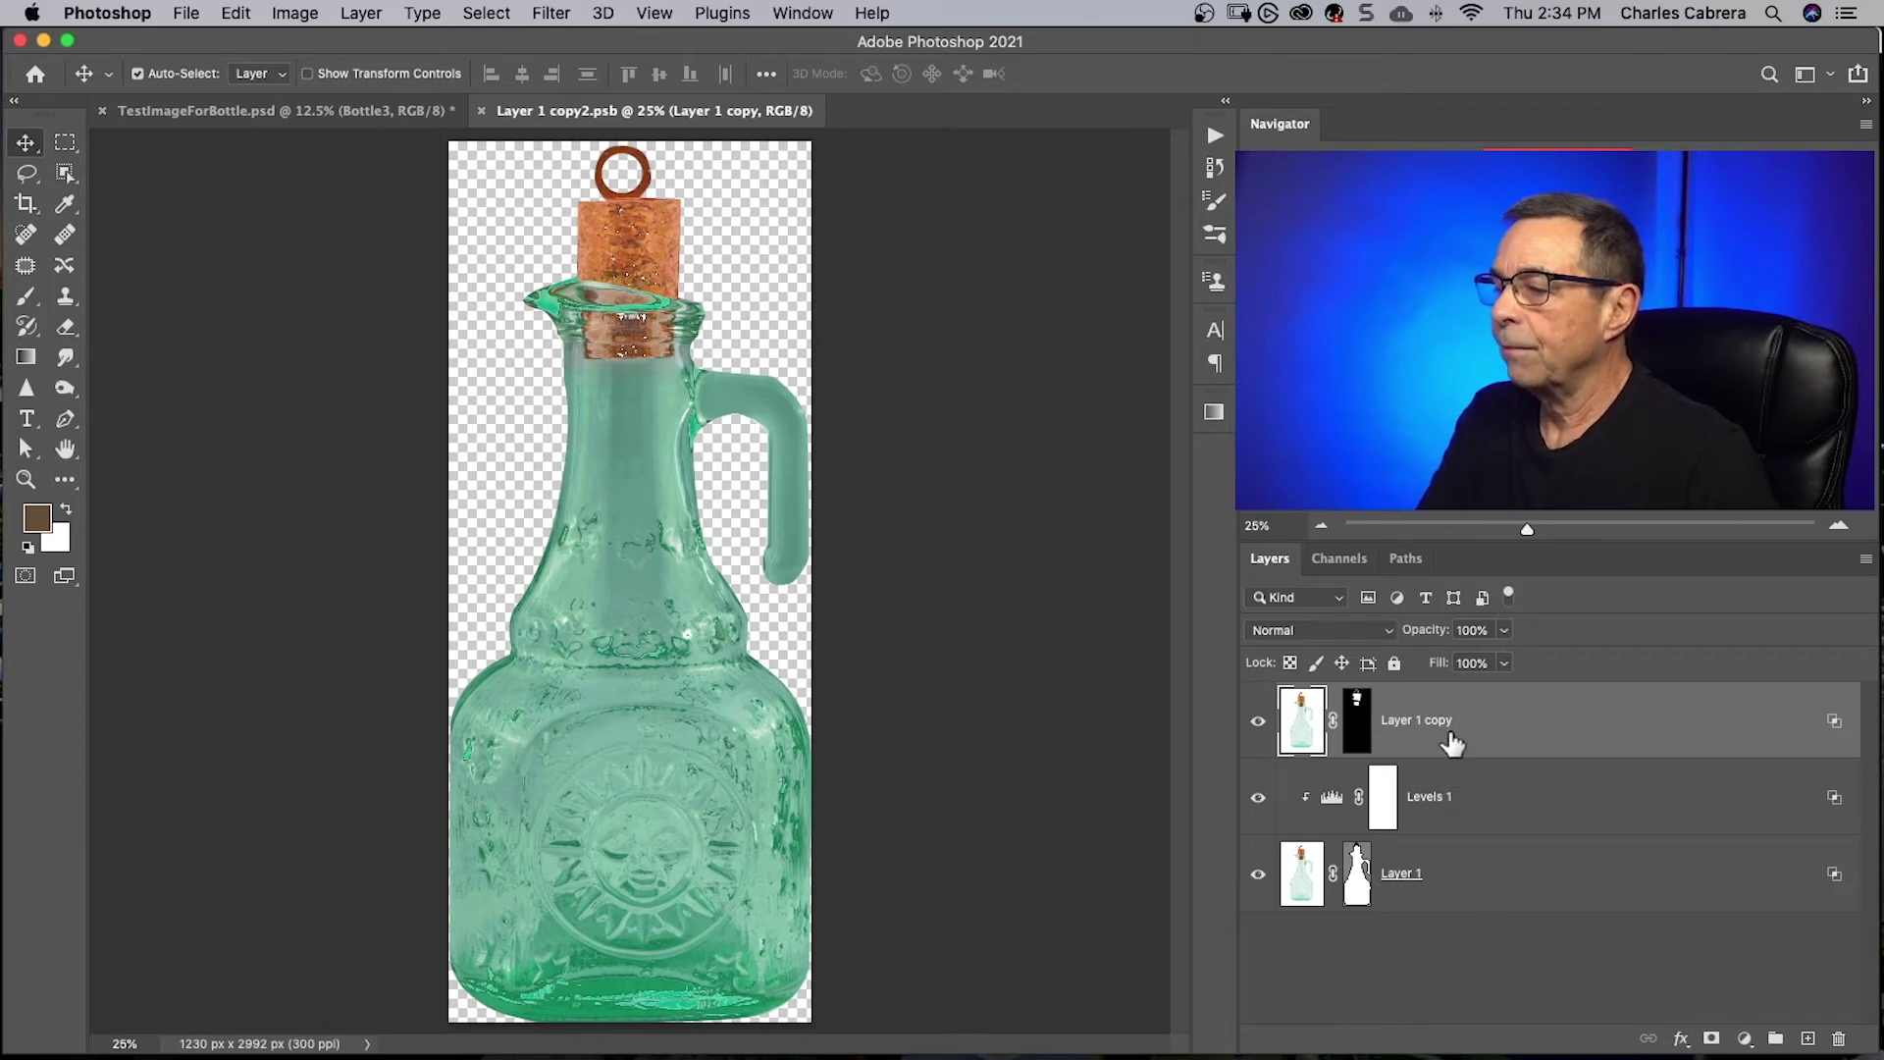
pyautogui.click(1527, 801)
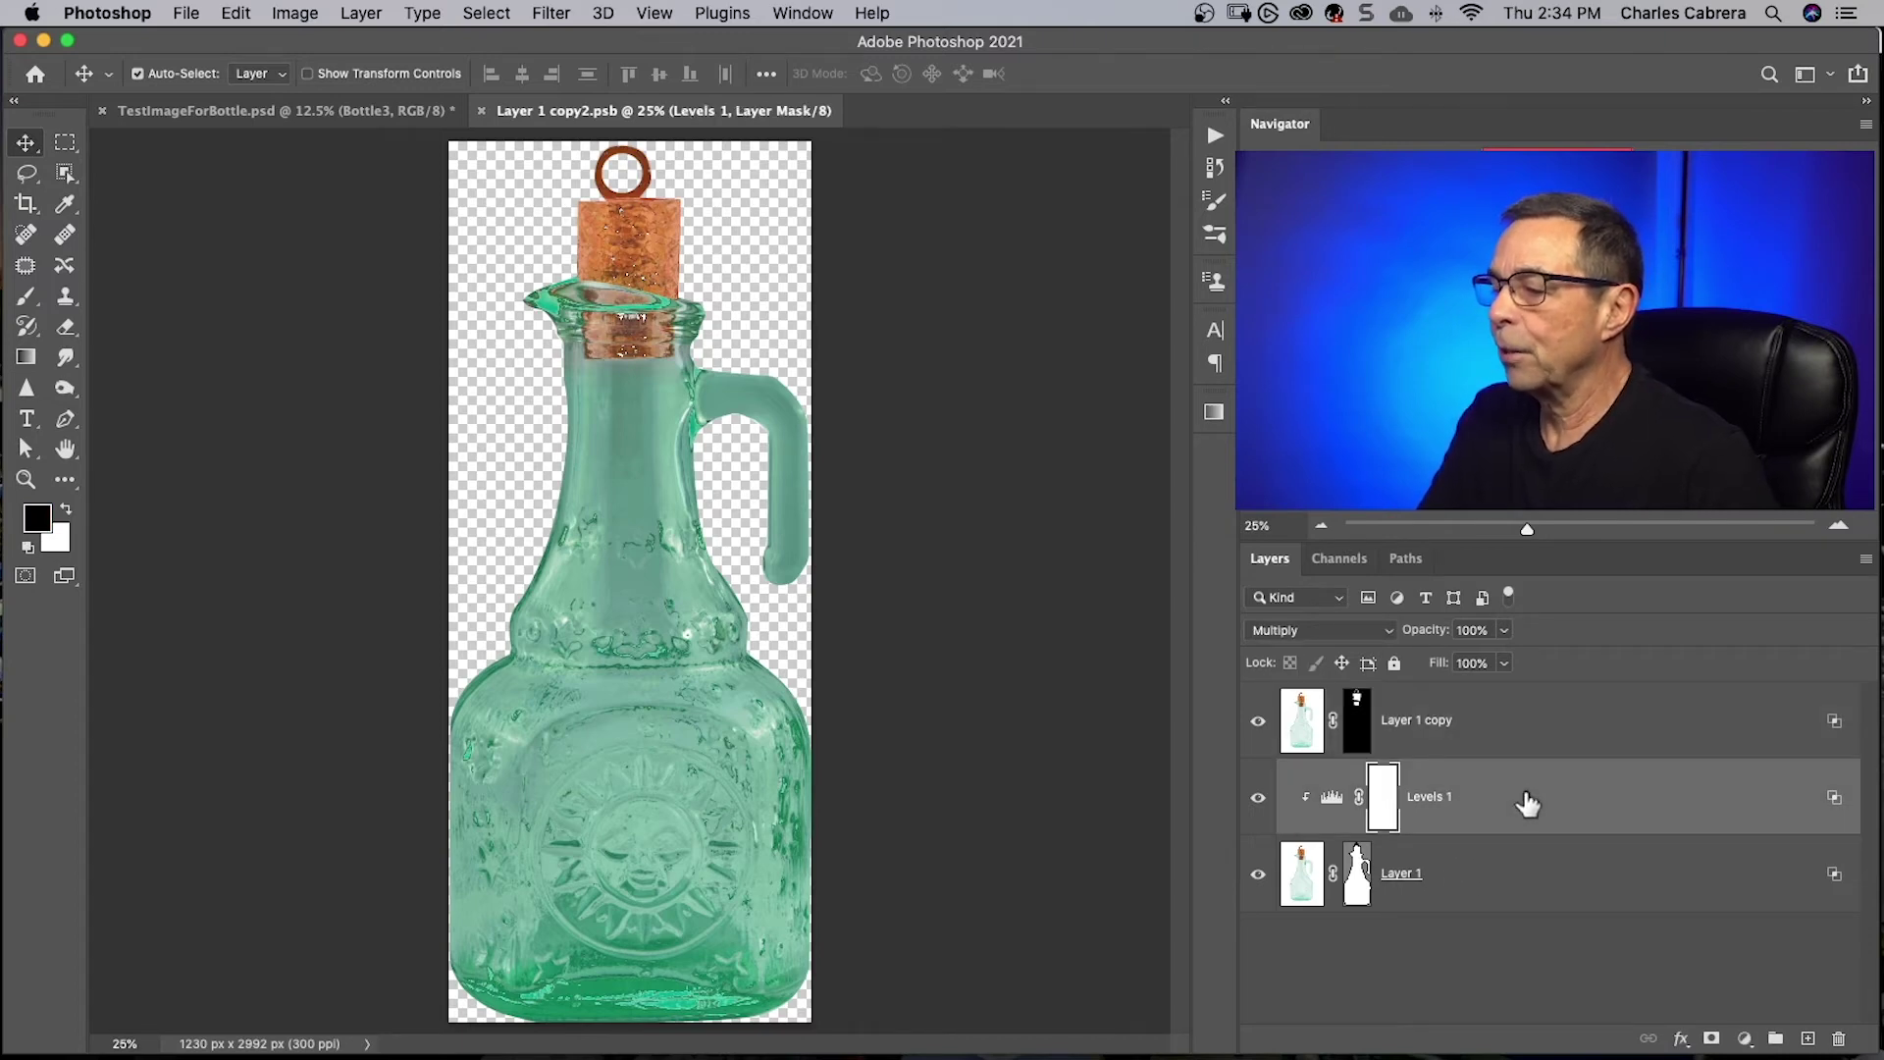
pyautogui.click(1257, 801)
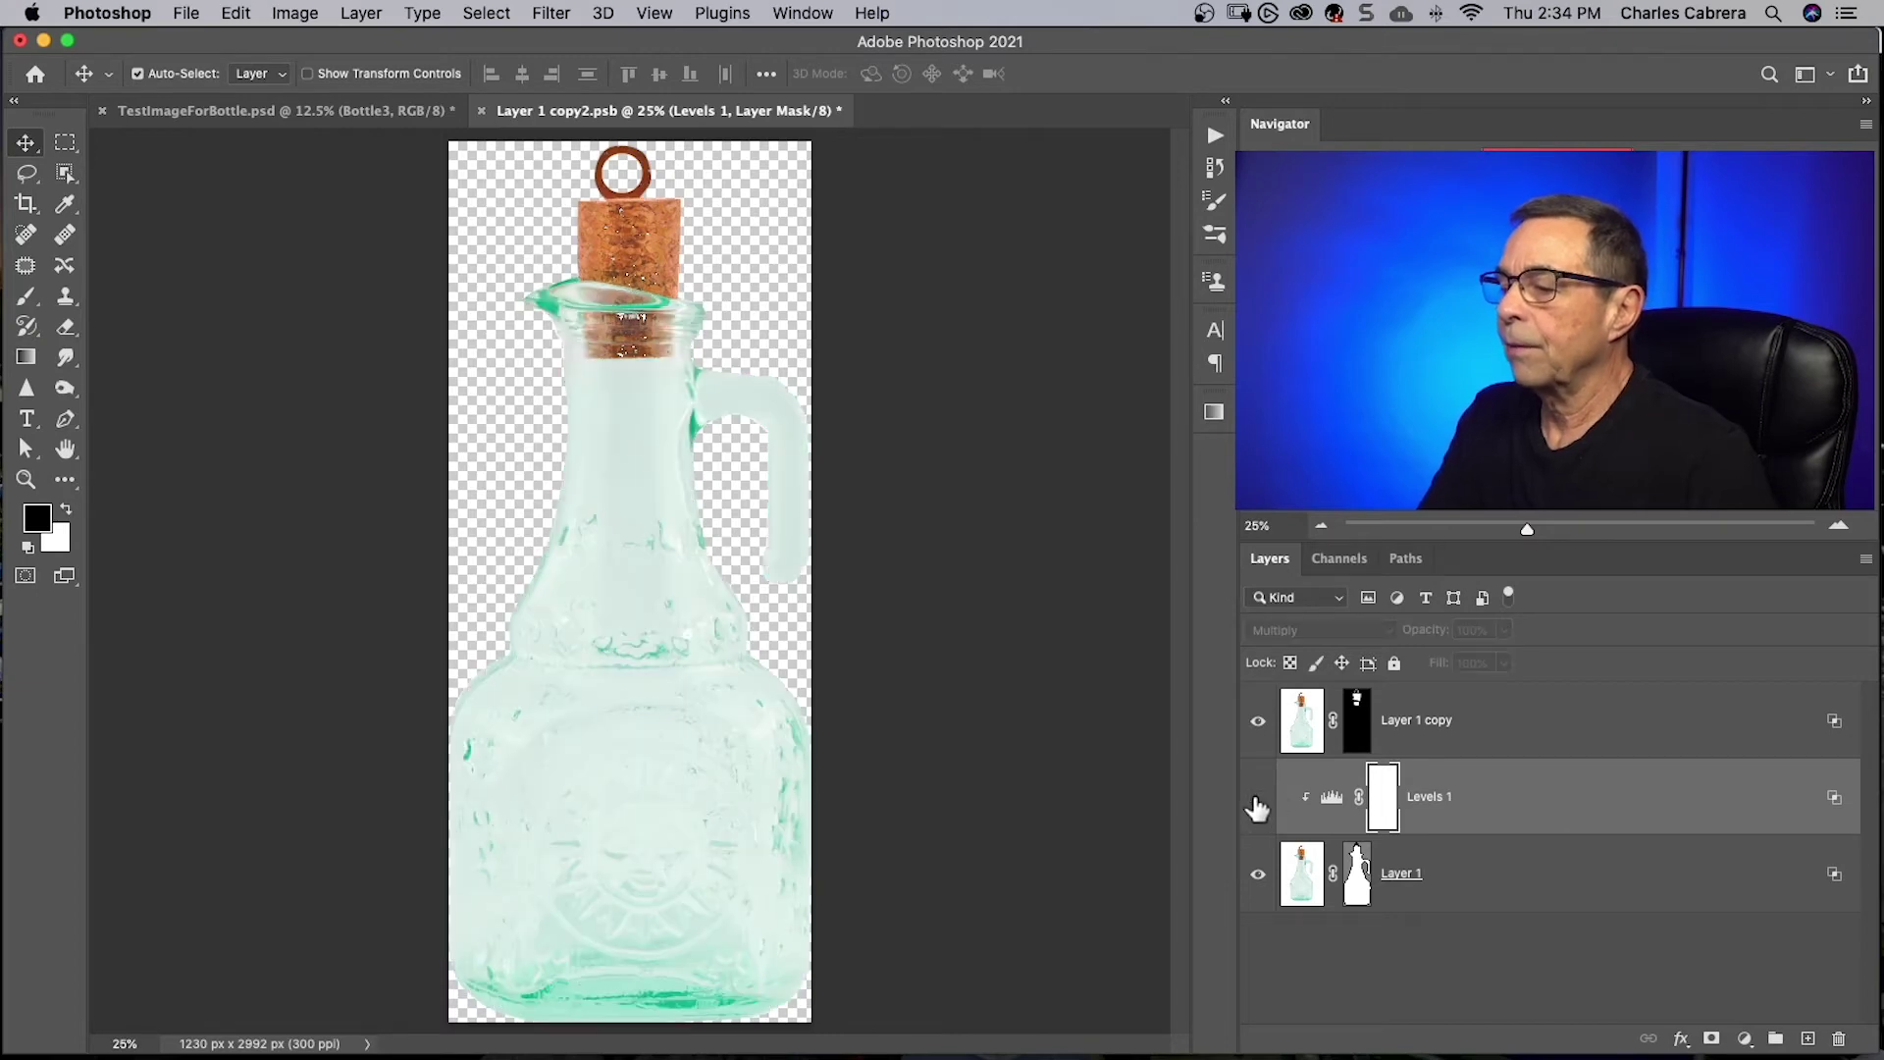
pyautogui.click(475, 111)
pyautogui.click(1132, 381)
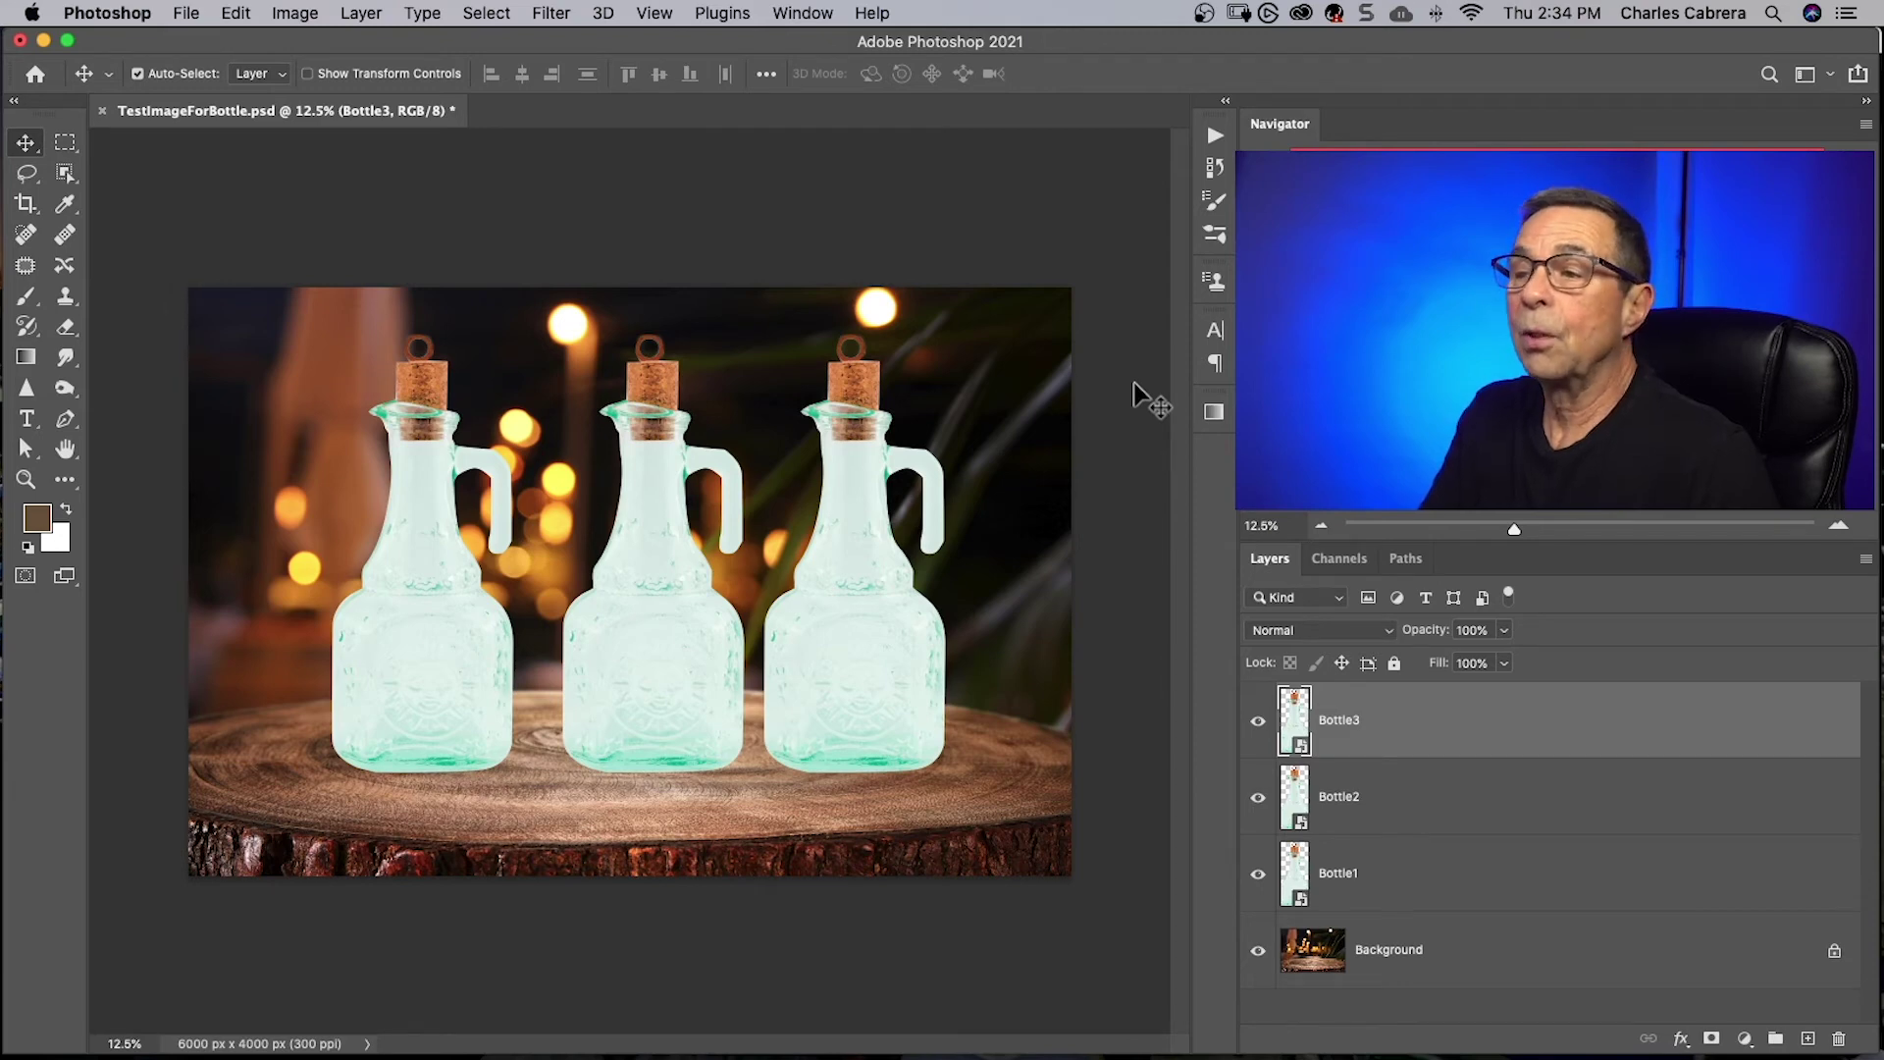
# Reopen the Bottle3 smart object's contents, make the Levels 1 adjustment visible again, and save and close it
pyautogui.doubleClick(1295, 729)
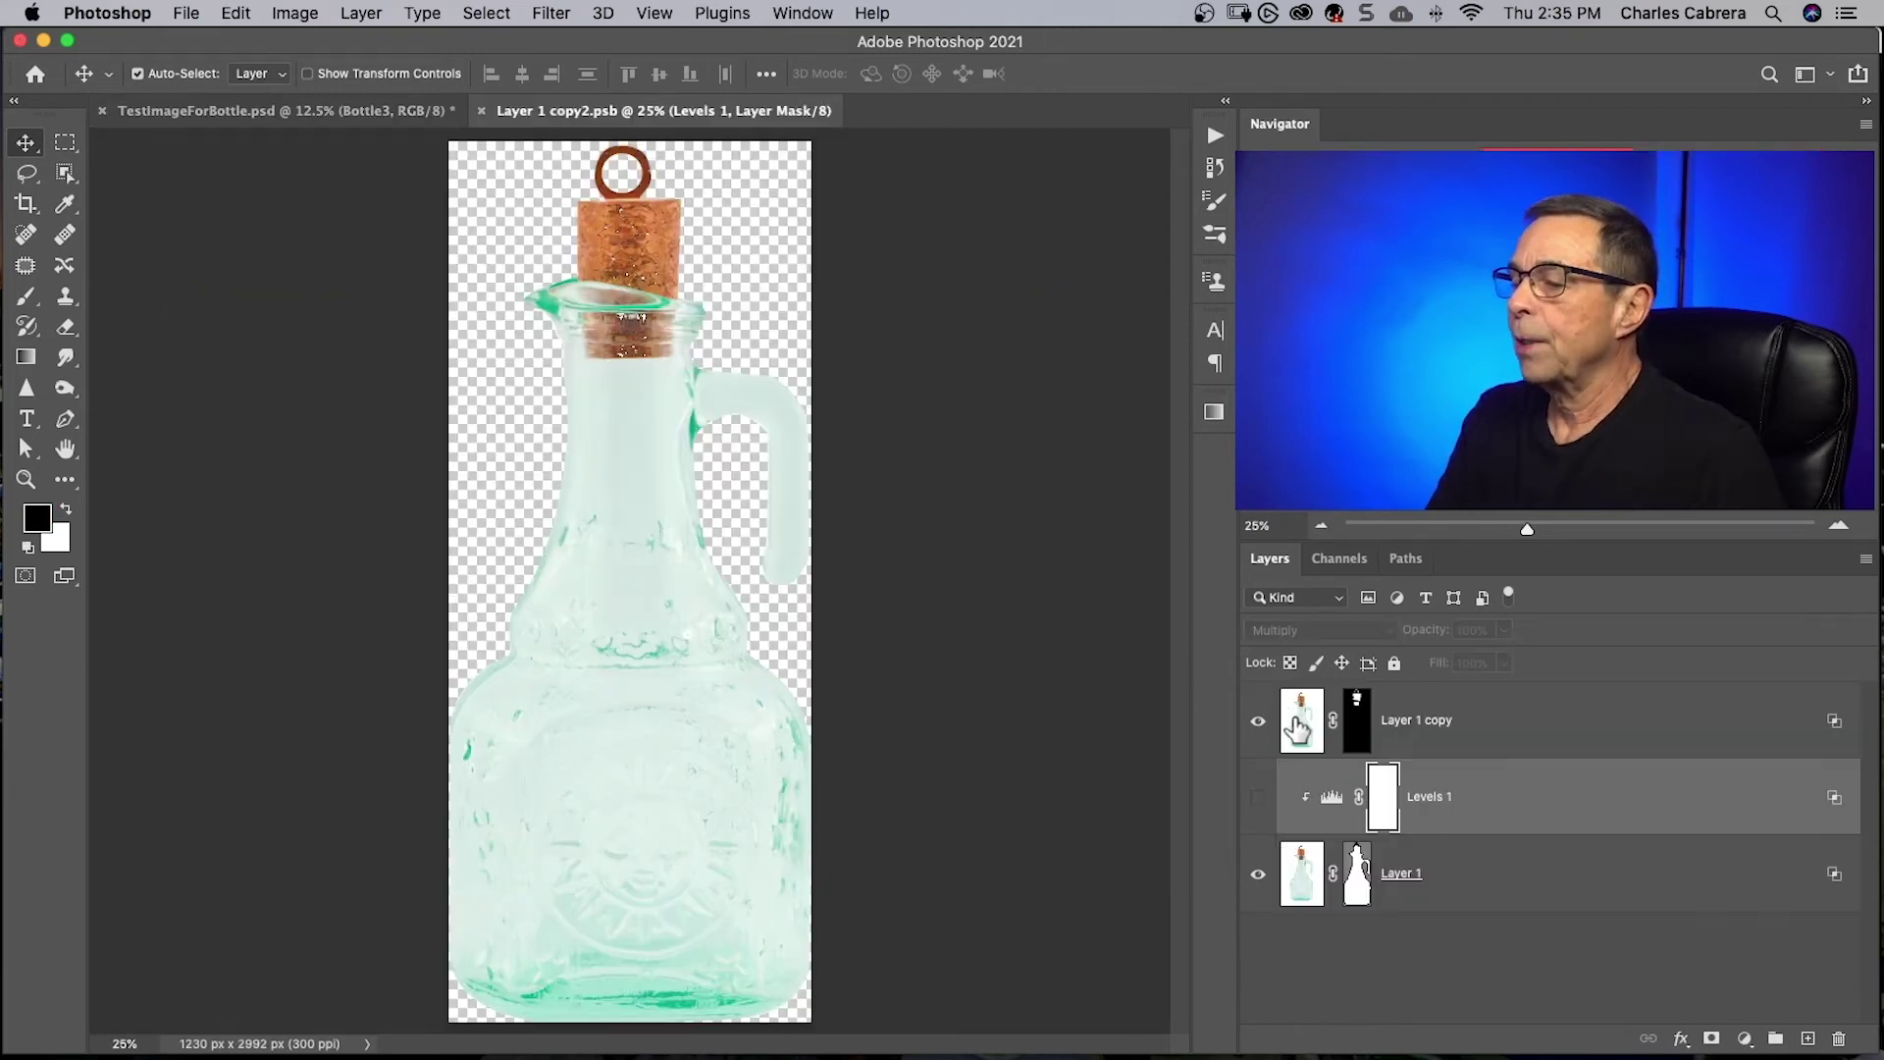
pyautogui.click(1259, 799)
pyautogui.click(1258, 799)
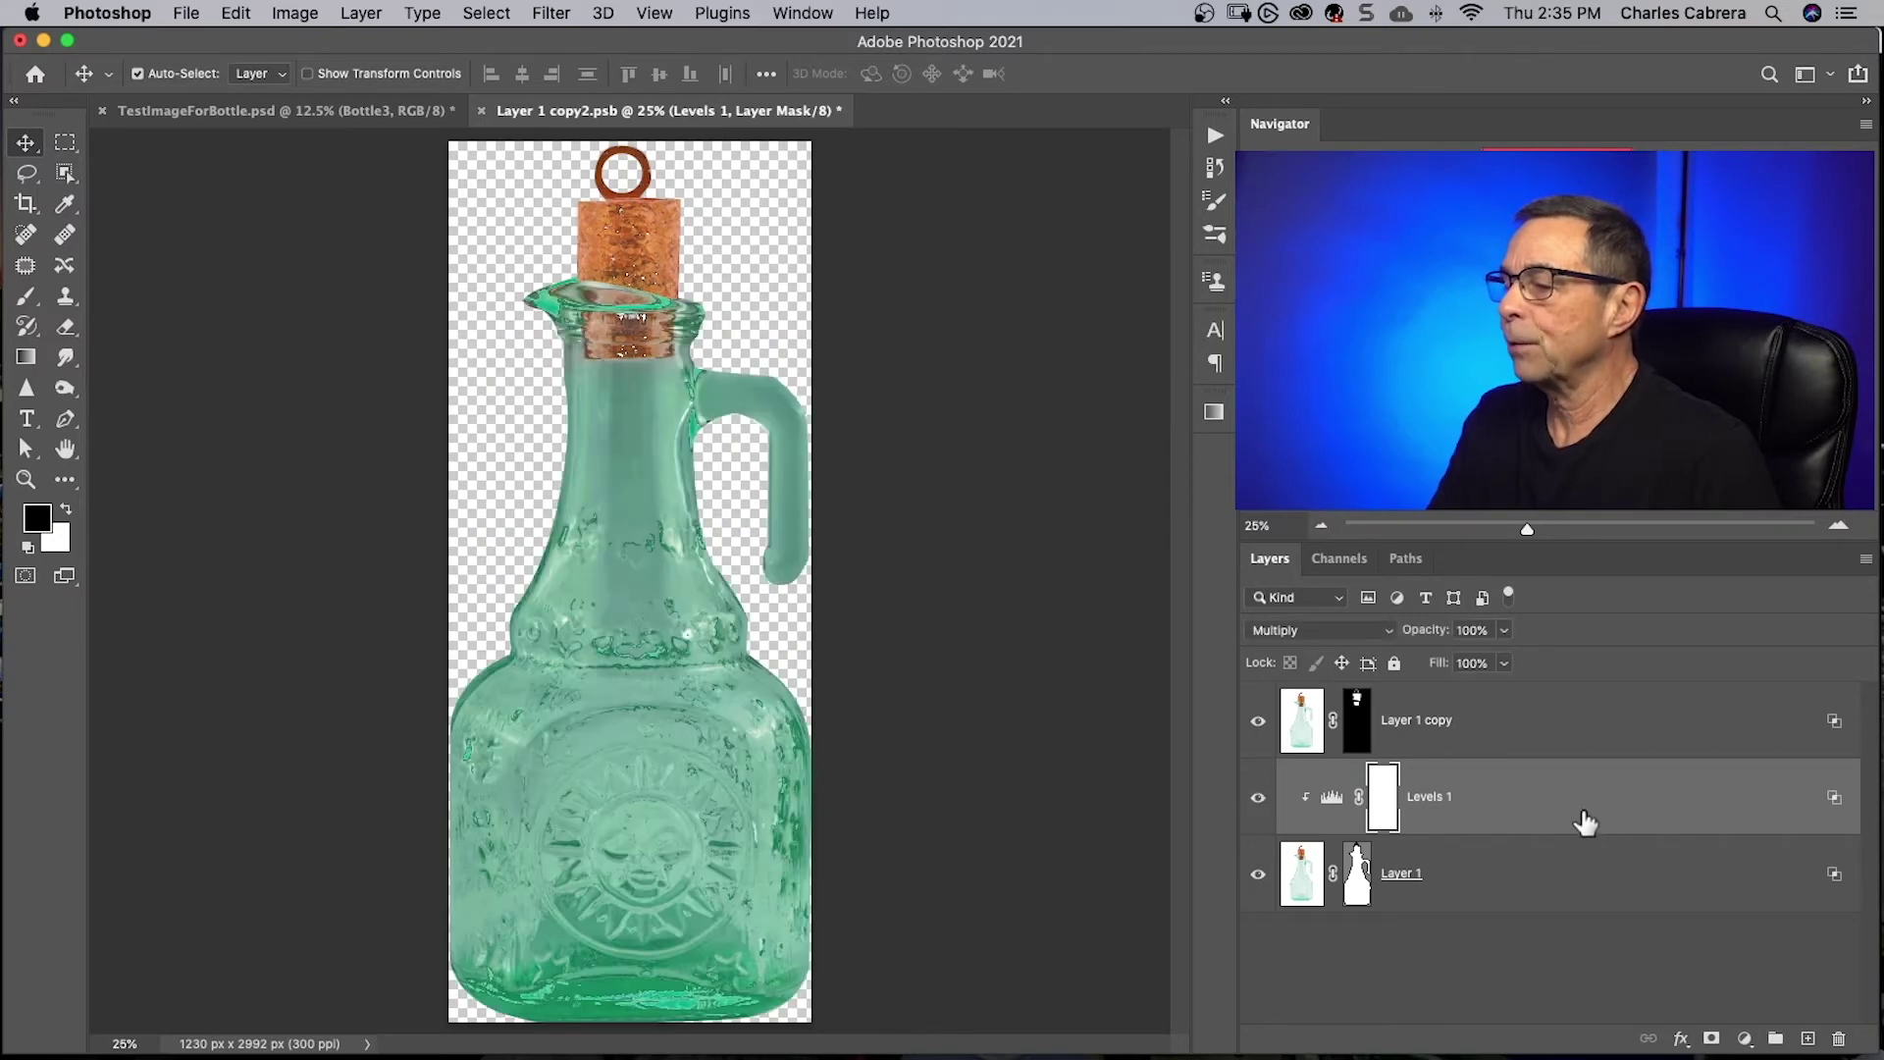
pyautogui.click(480, 110)
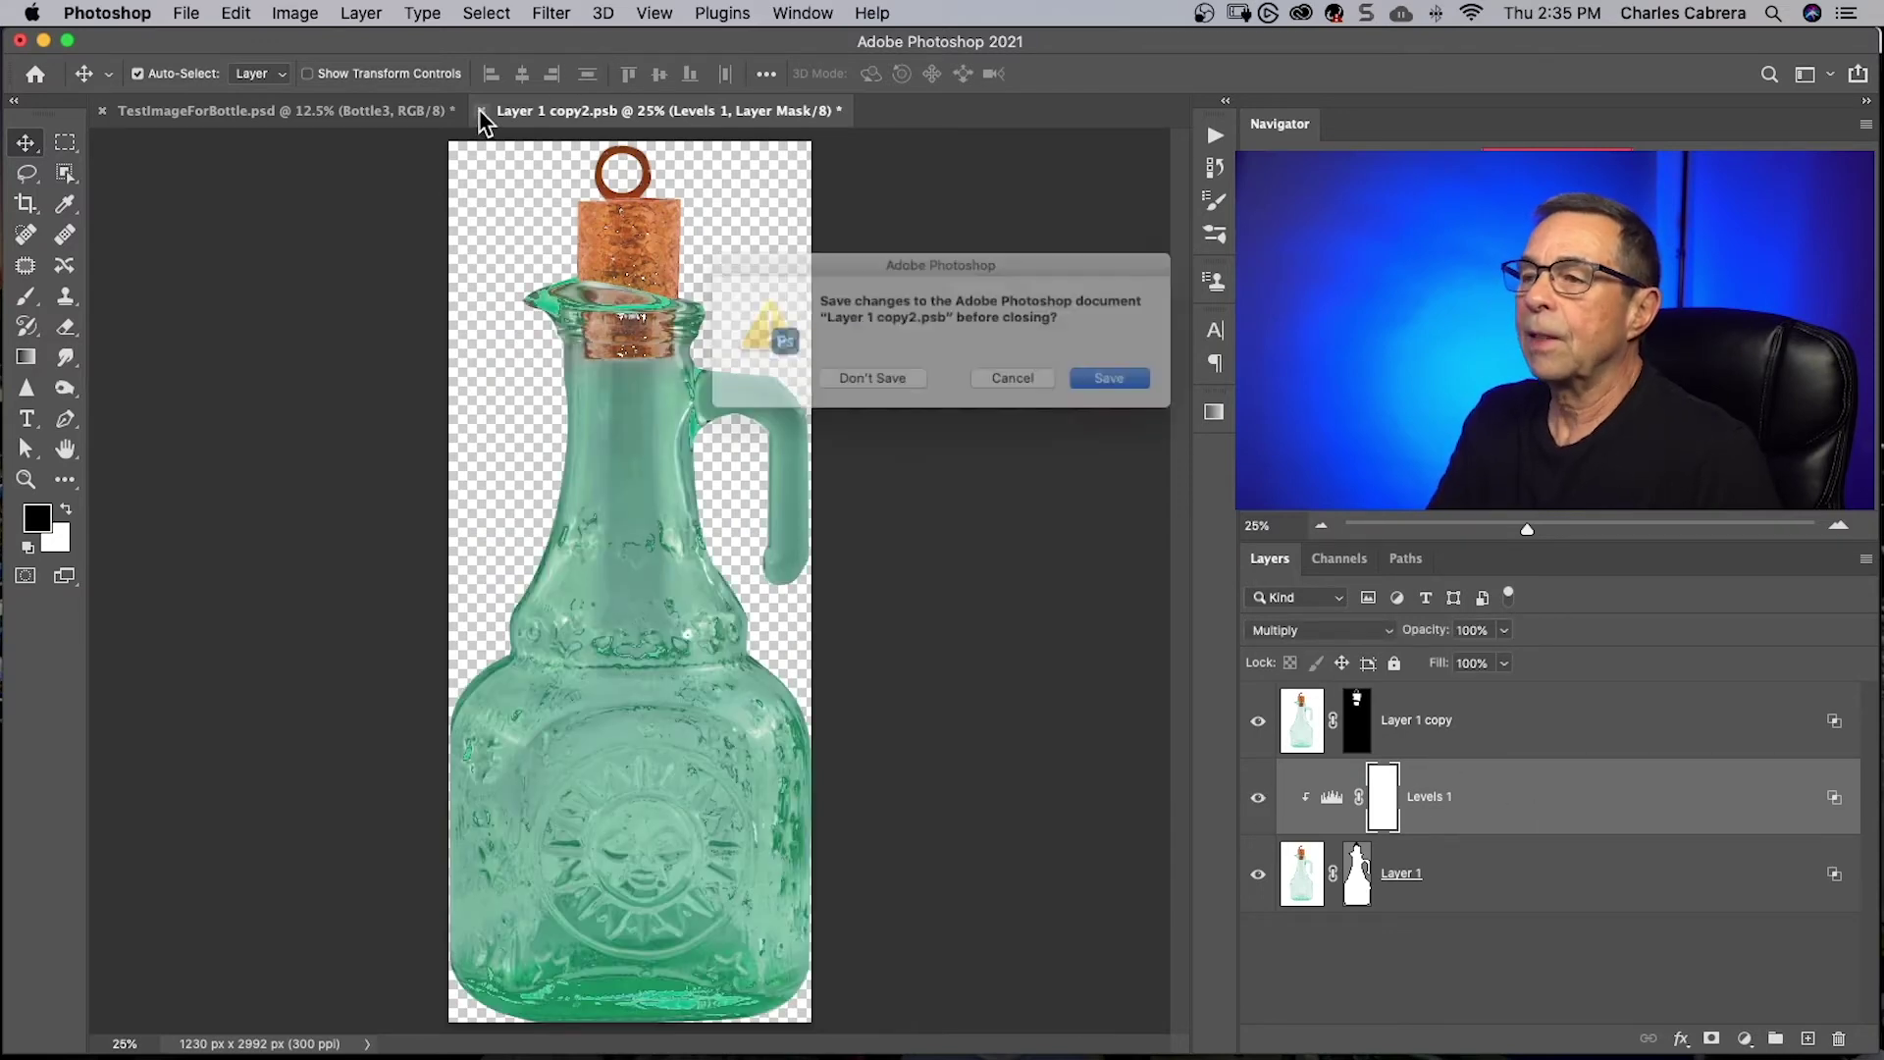
pyautogui.press('Return')
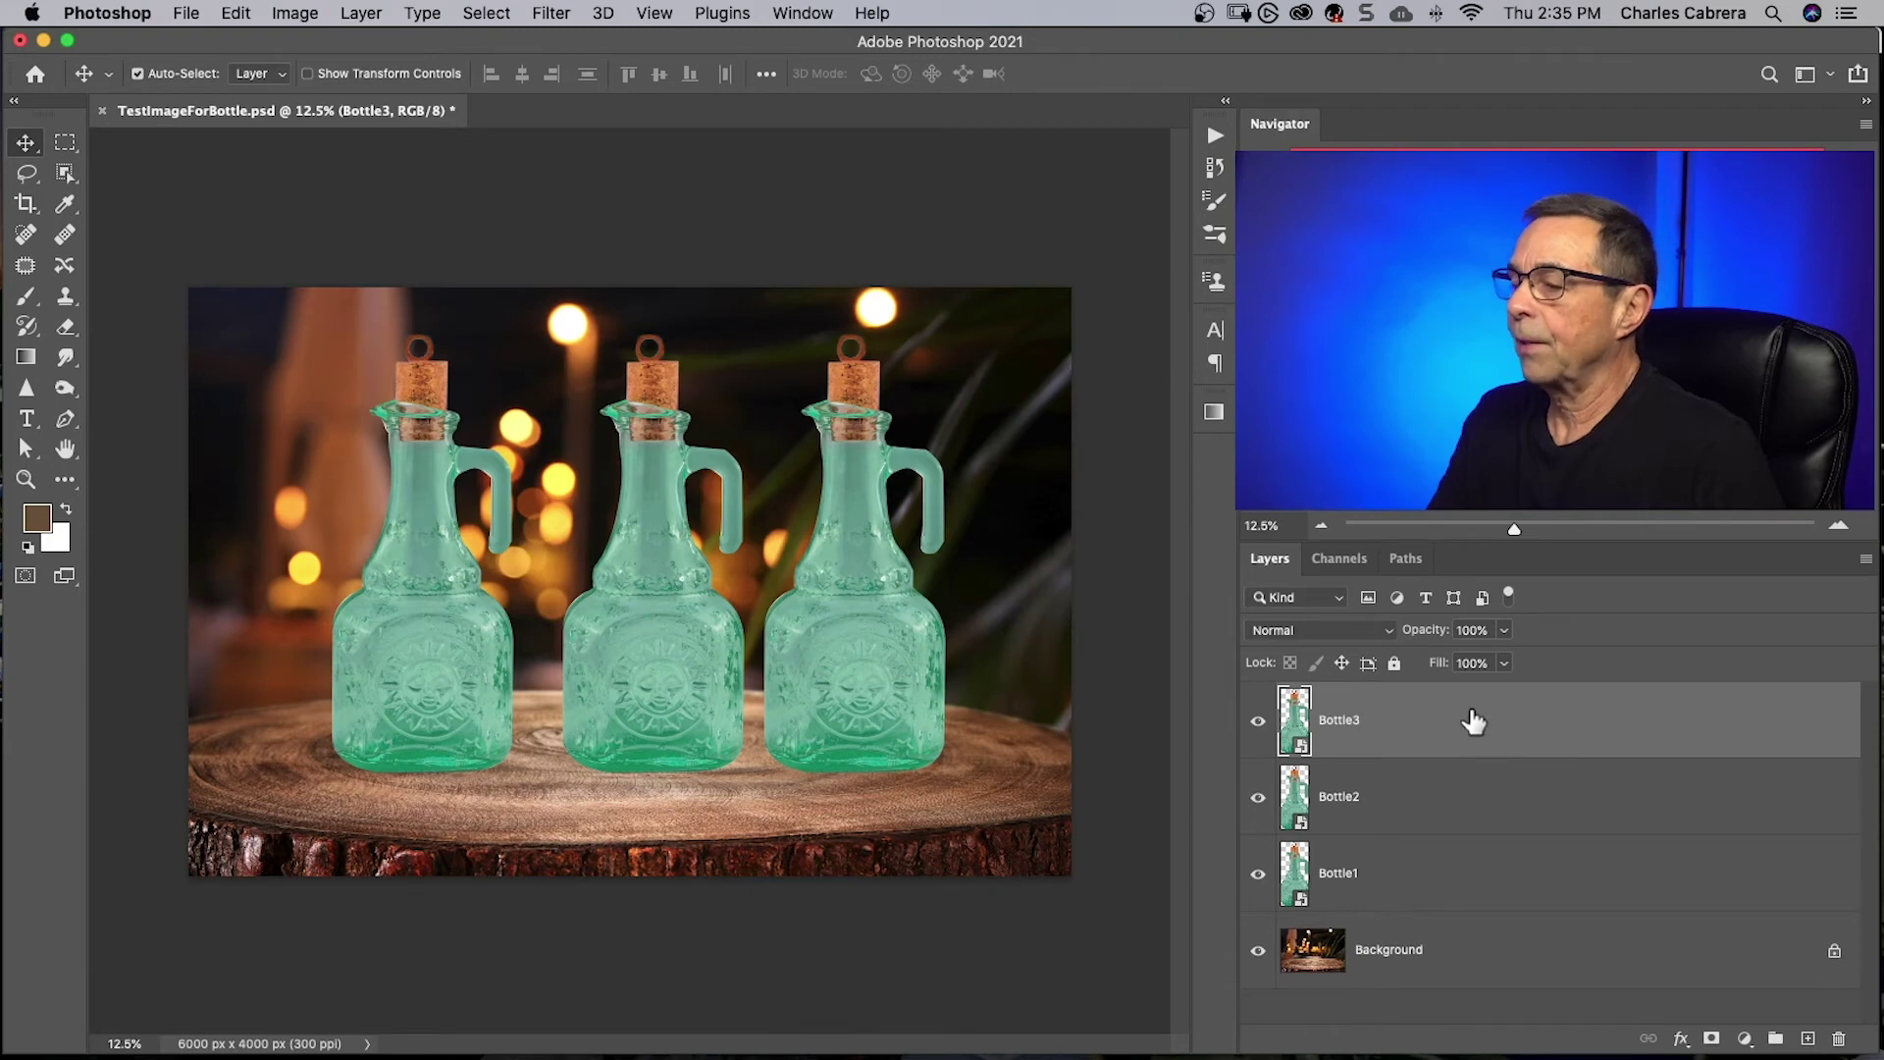
# Replace Bottle3 with a New Smart Object via Copy of Bottle2, named Bottle3 and placed to the right of the other bottles
pyautogui.press('Delete')
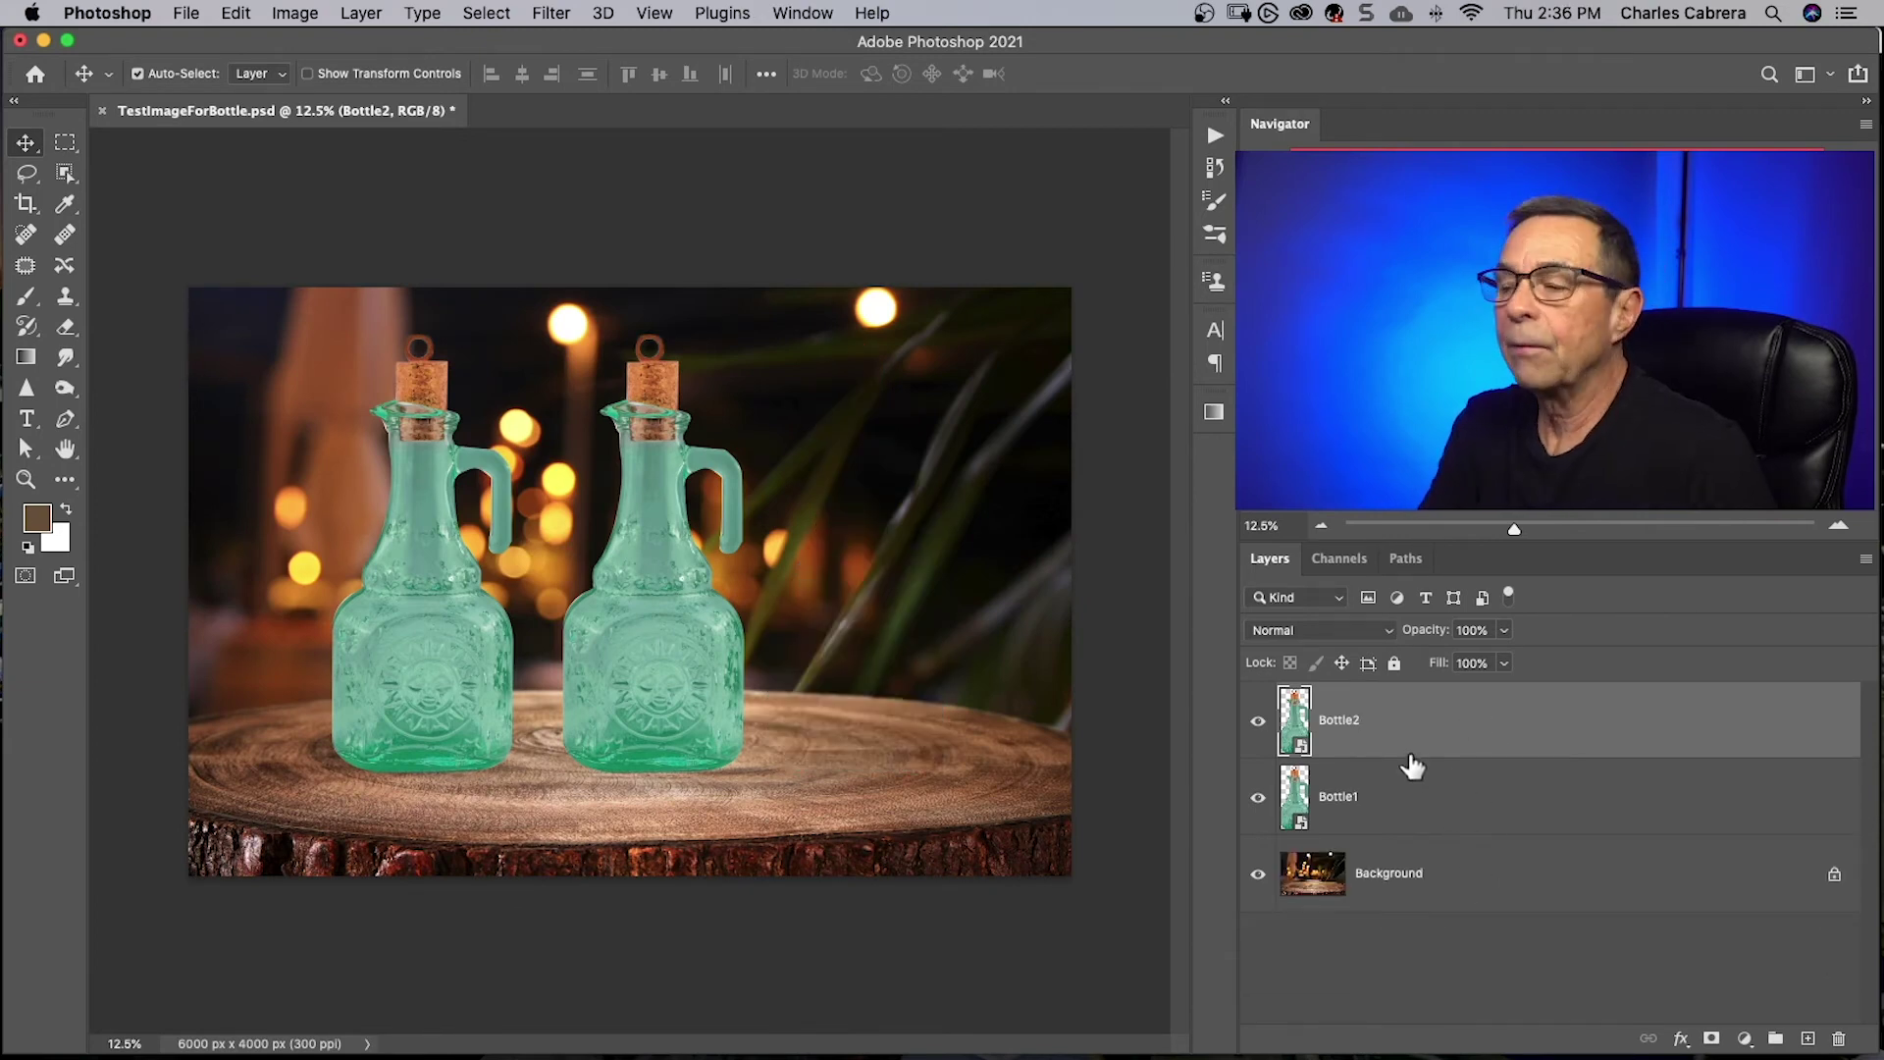
pyautogui.rightClick(1403, 715)
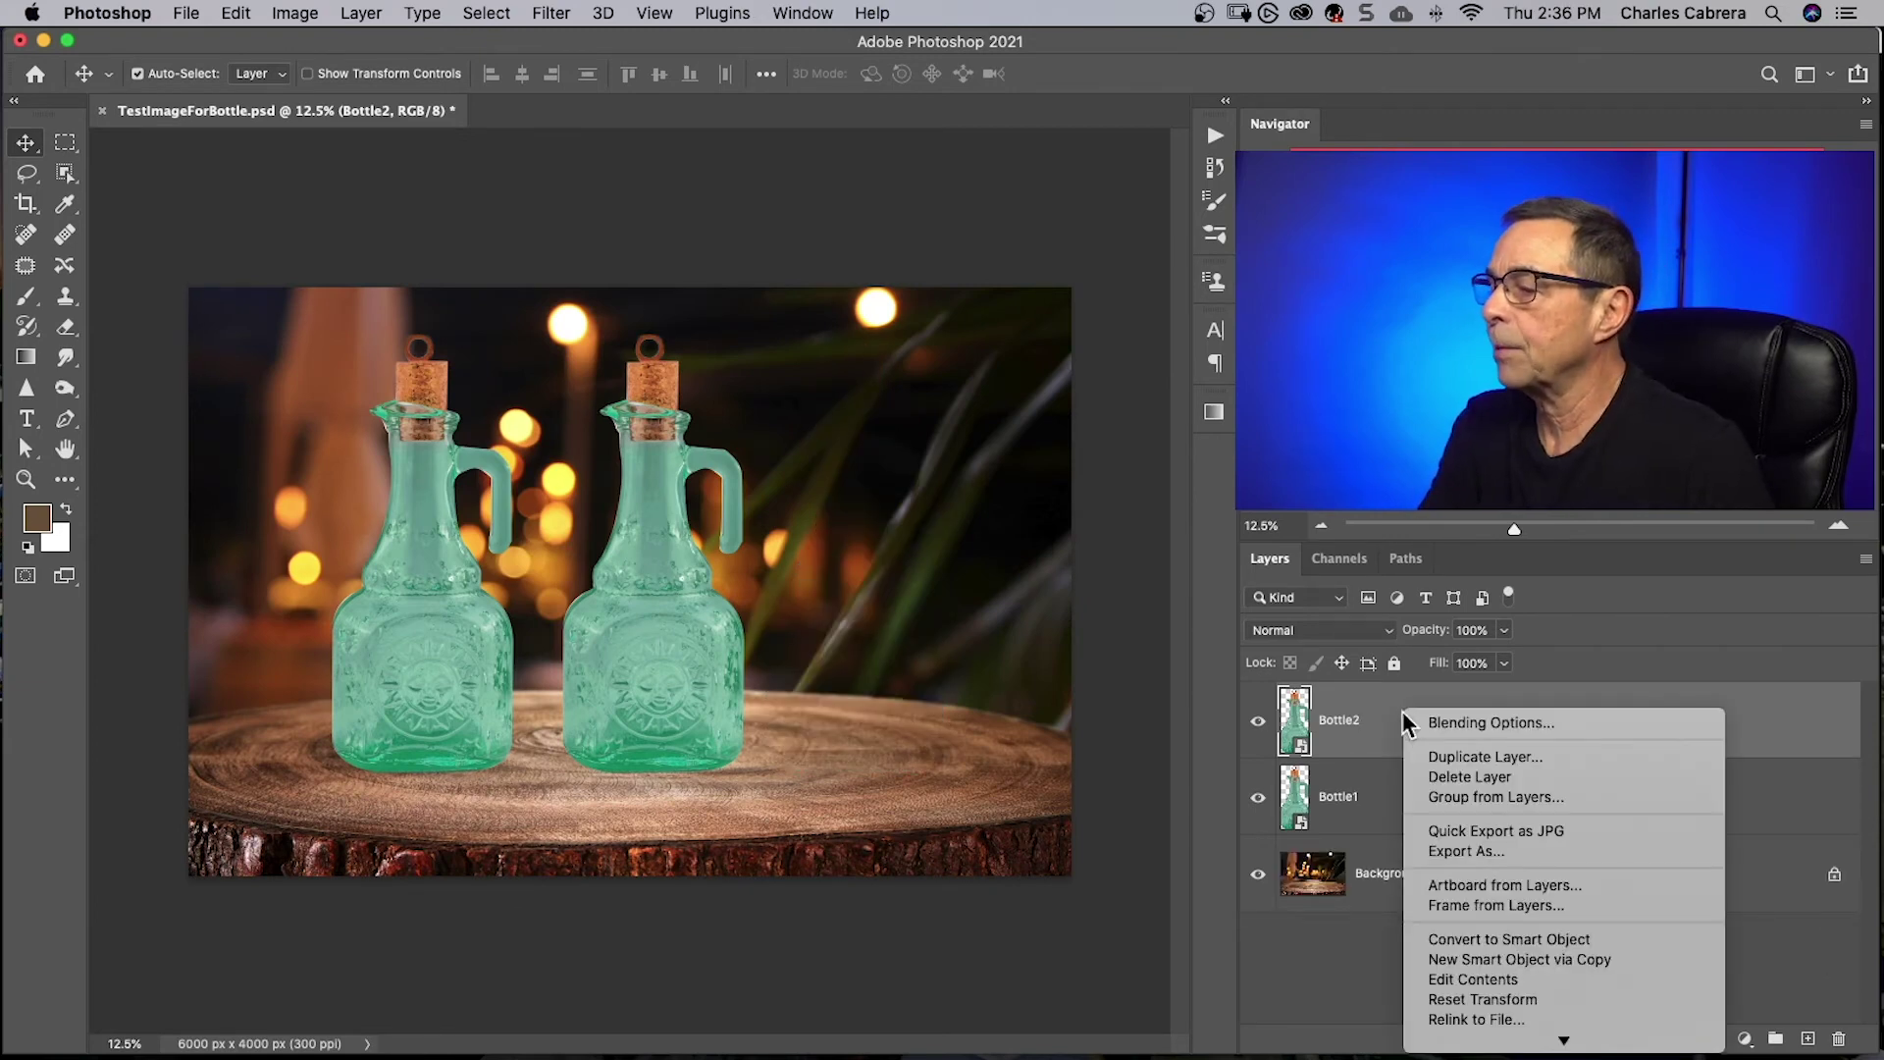
pyautogui.click(1484, 960)
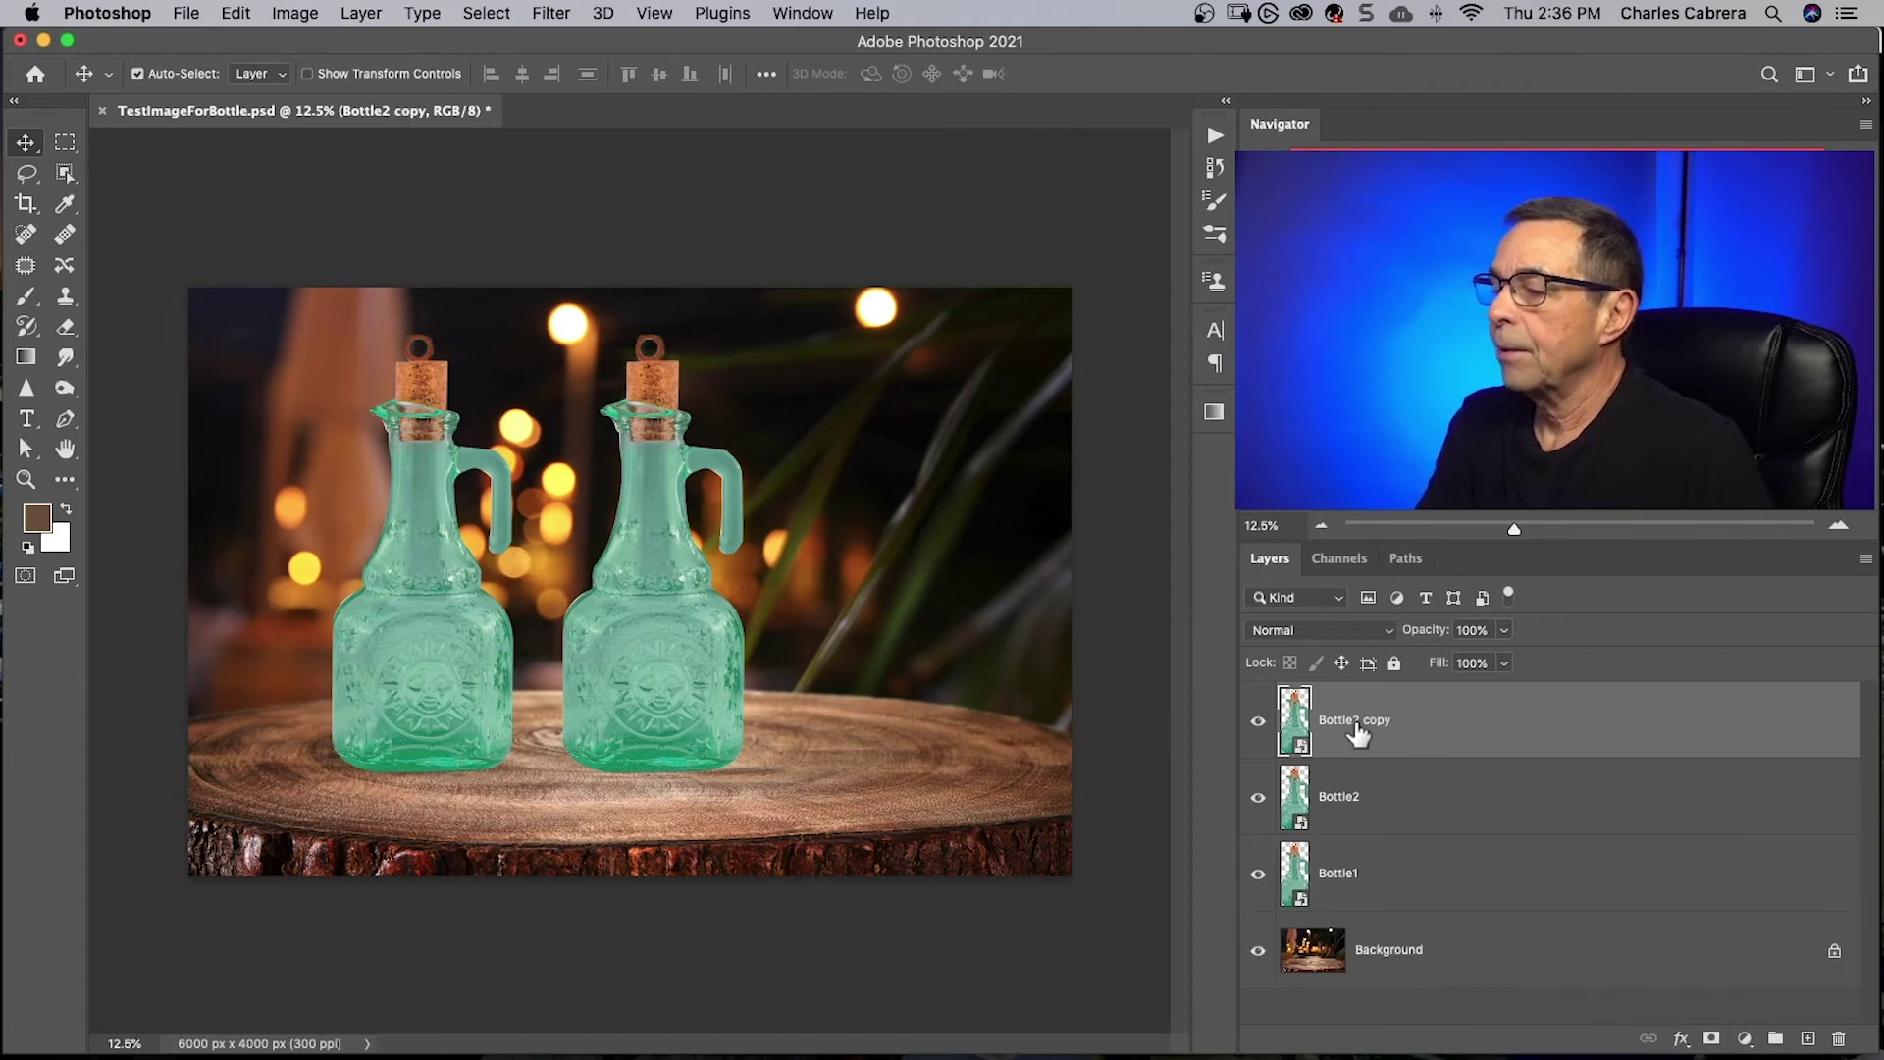
pyautogui.doubleClick(1355, 719)
pyautogui.write('Bottle3')
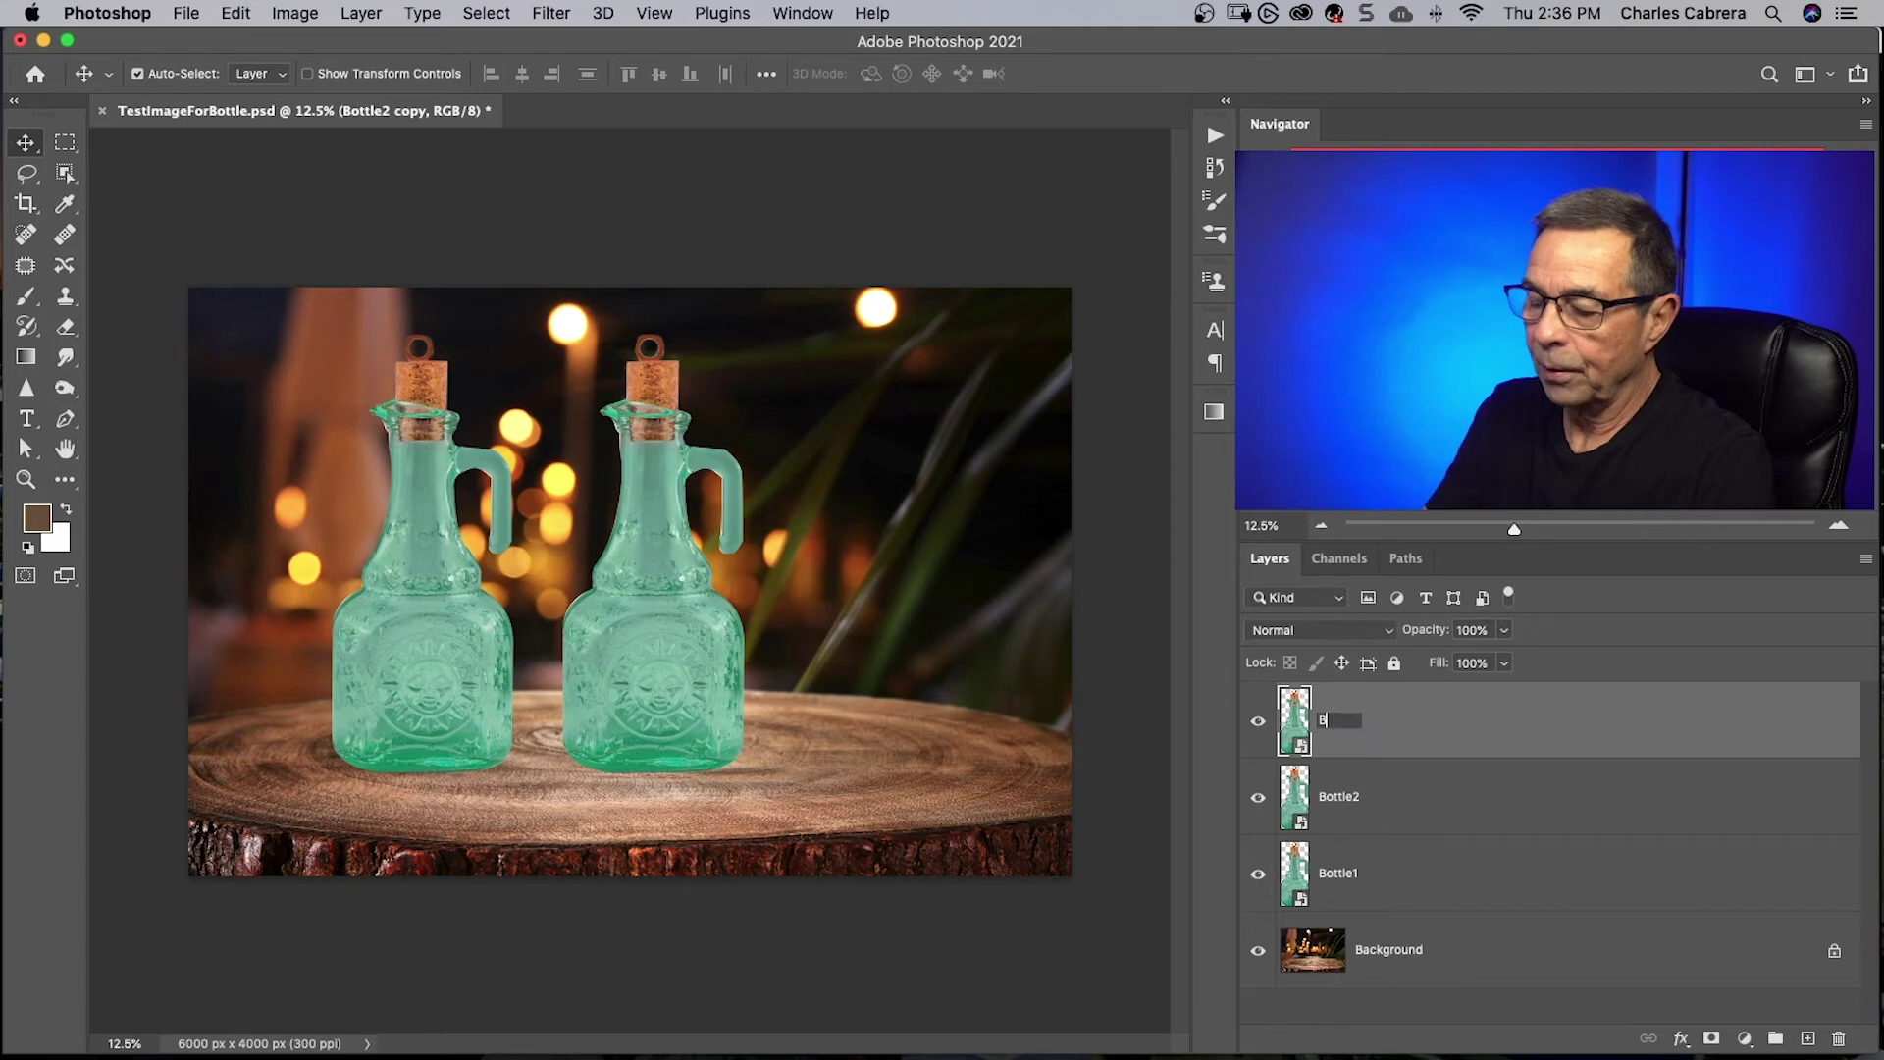
pyautogui.press('Return')
pyautogui.moveTo(674, 631); pyautogui.dragTo(892, 631)
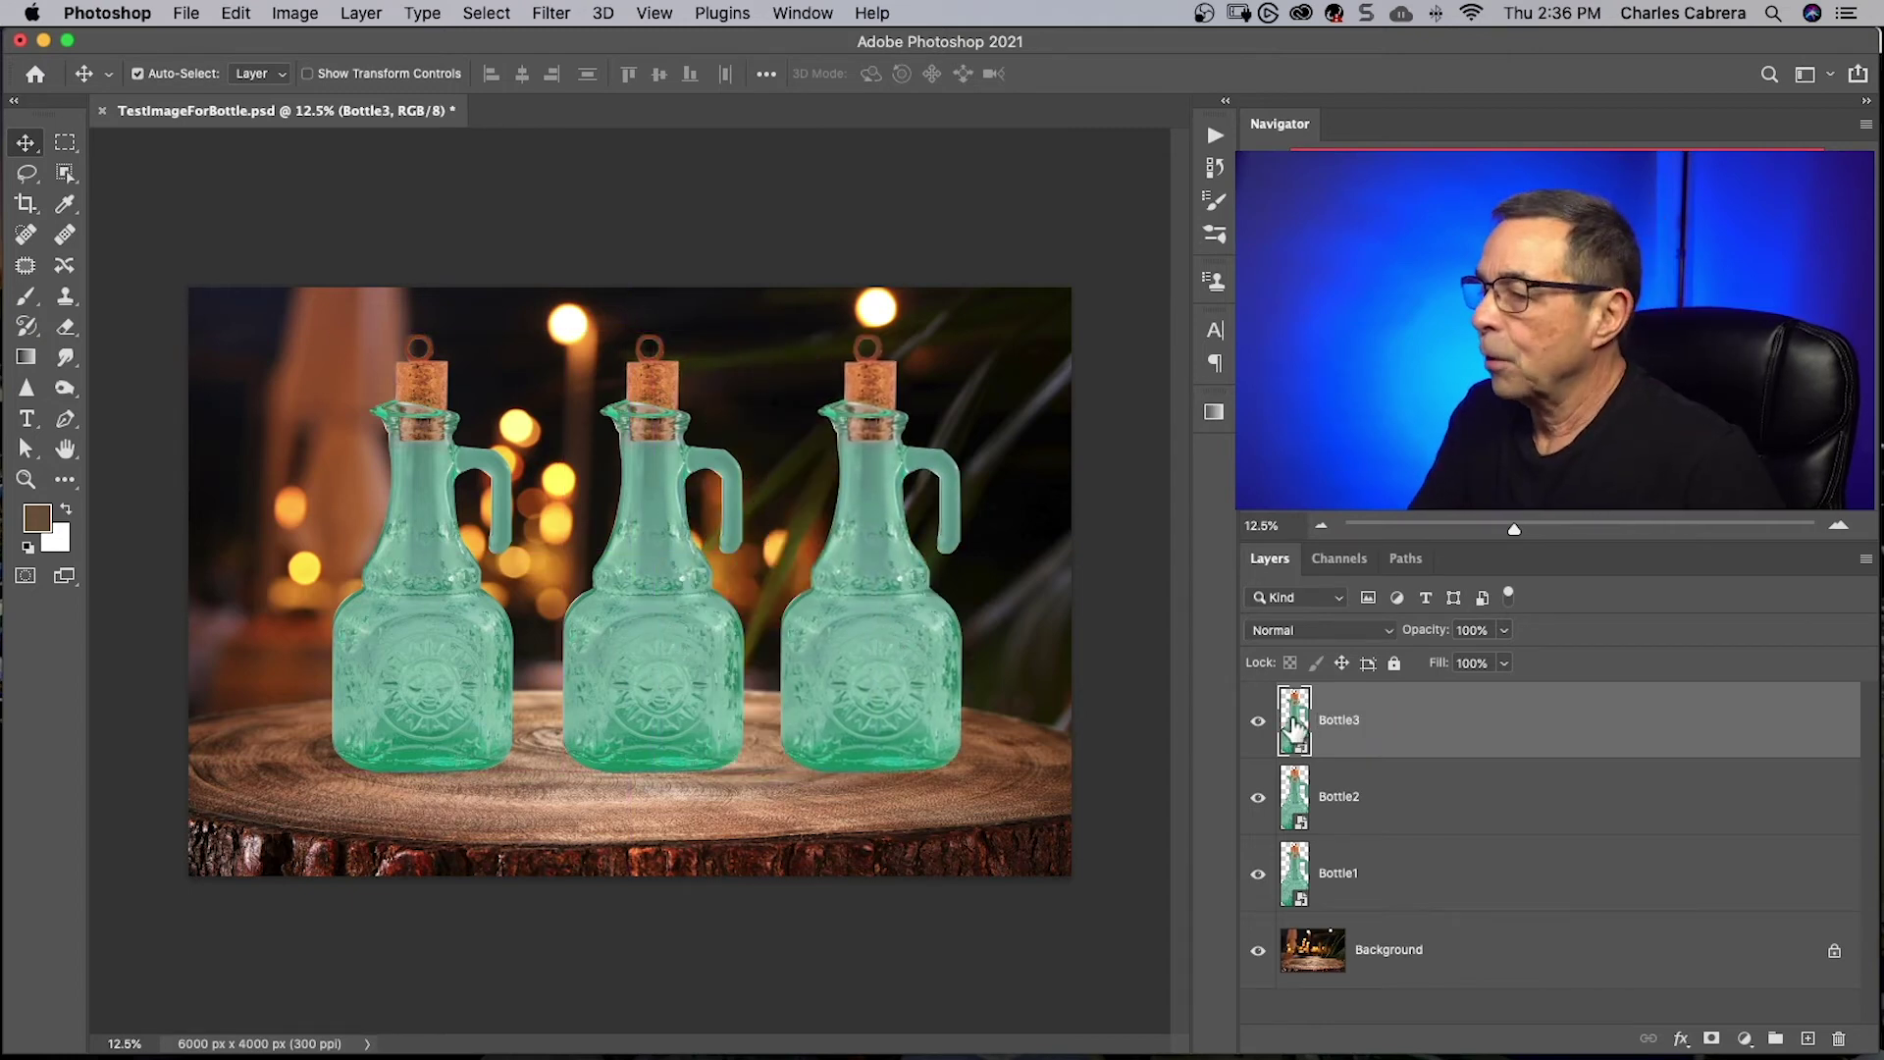
# Hide the Levels 1 adjustment inside the independent Bottle3 smart object, then save and close its contents
pyautogui.doubleClick(1294, 726)
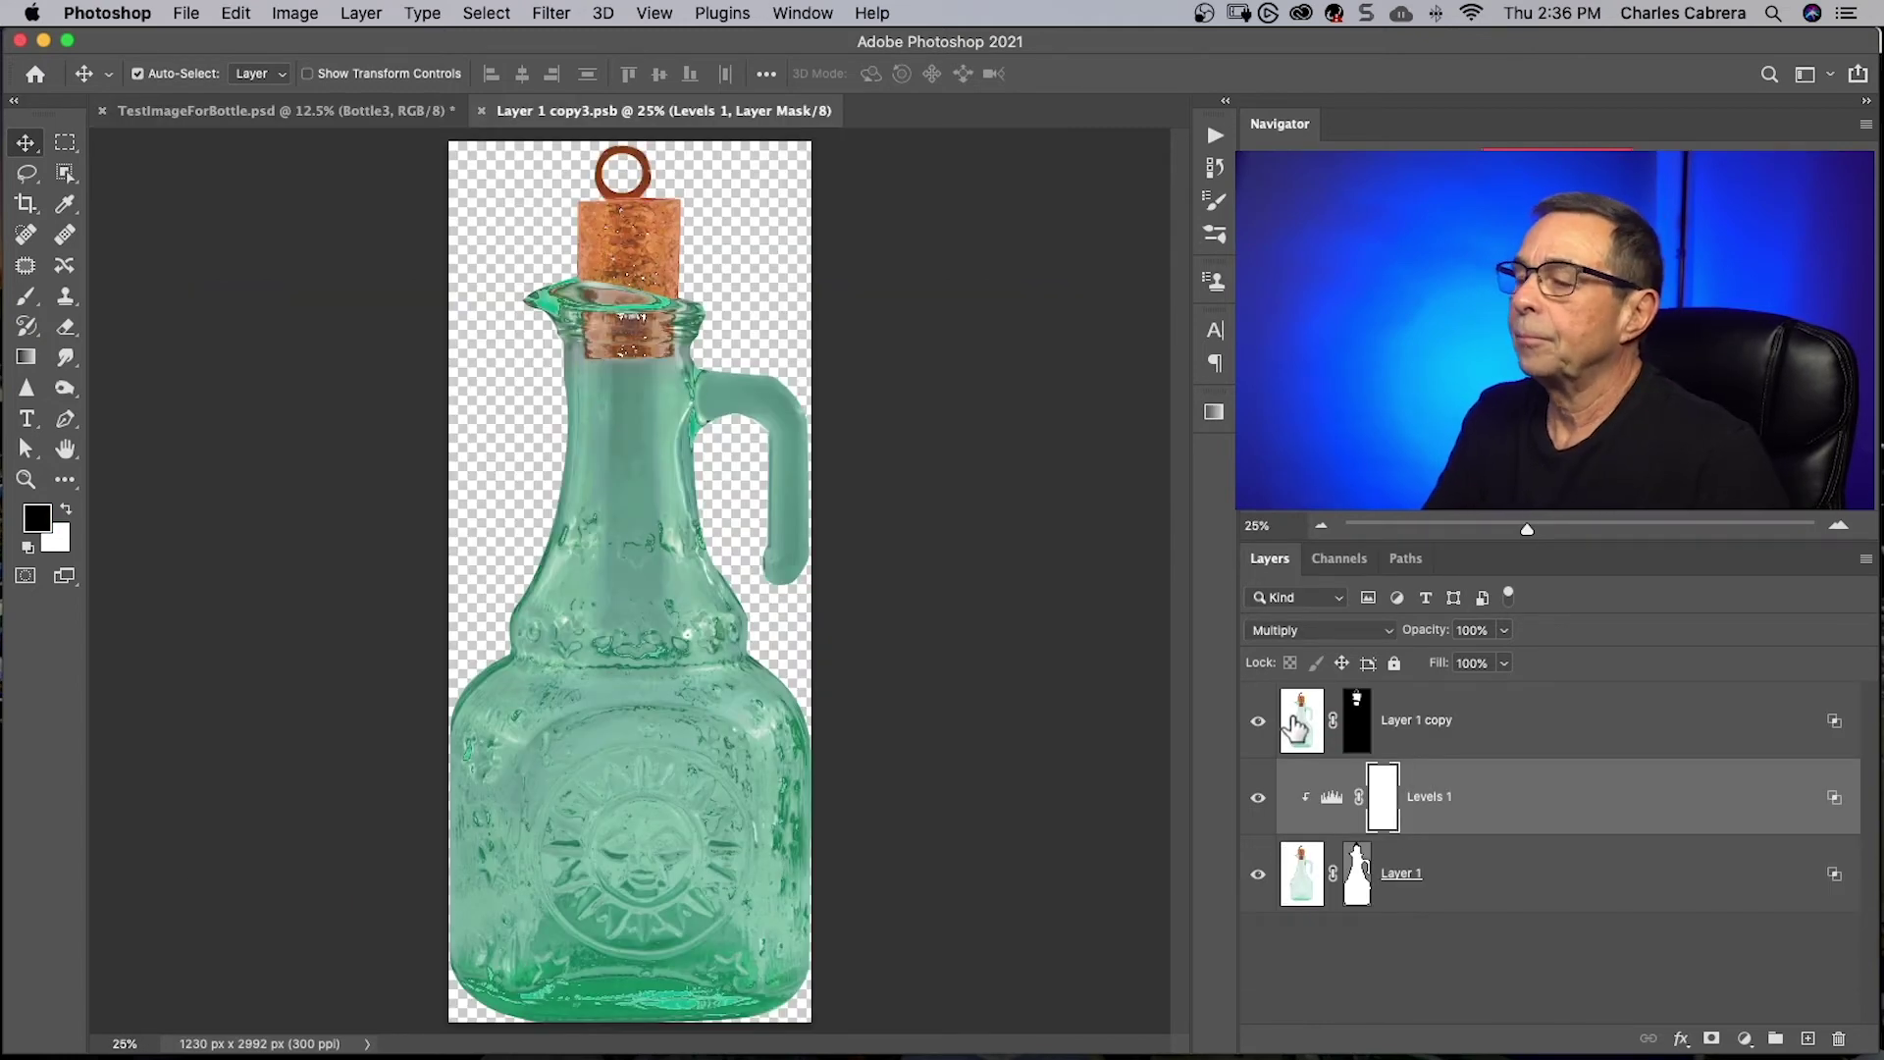
pyautogui.click(1259, 803)
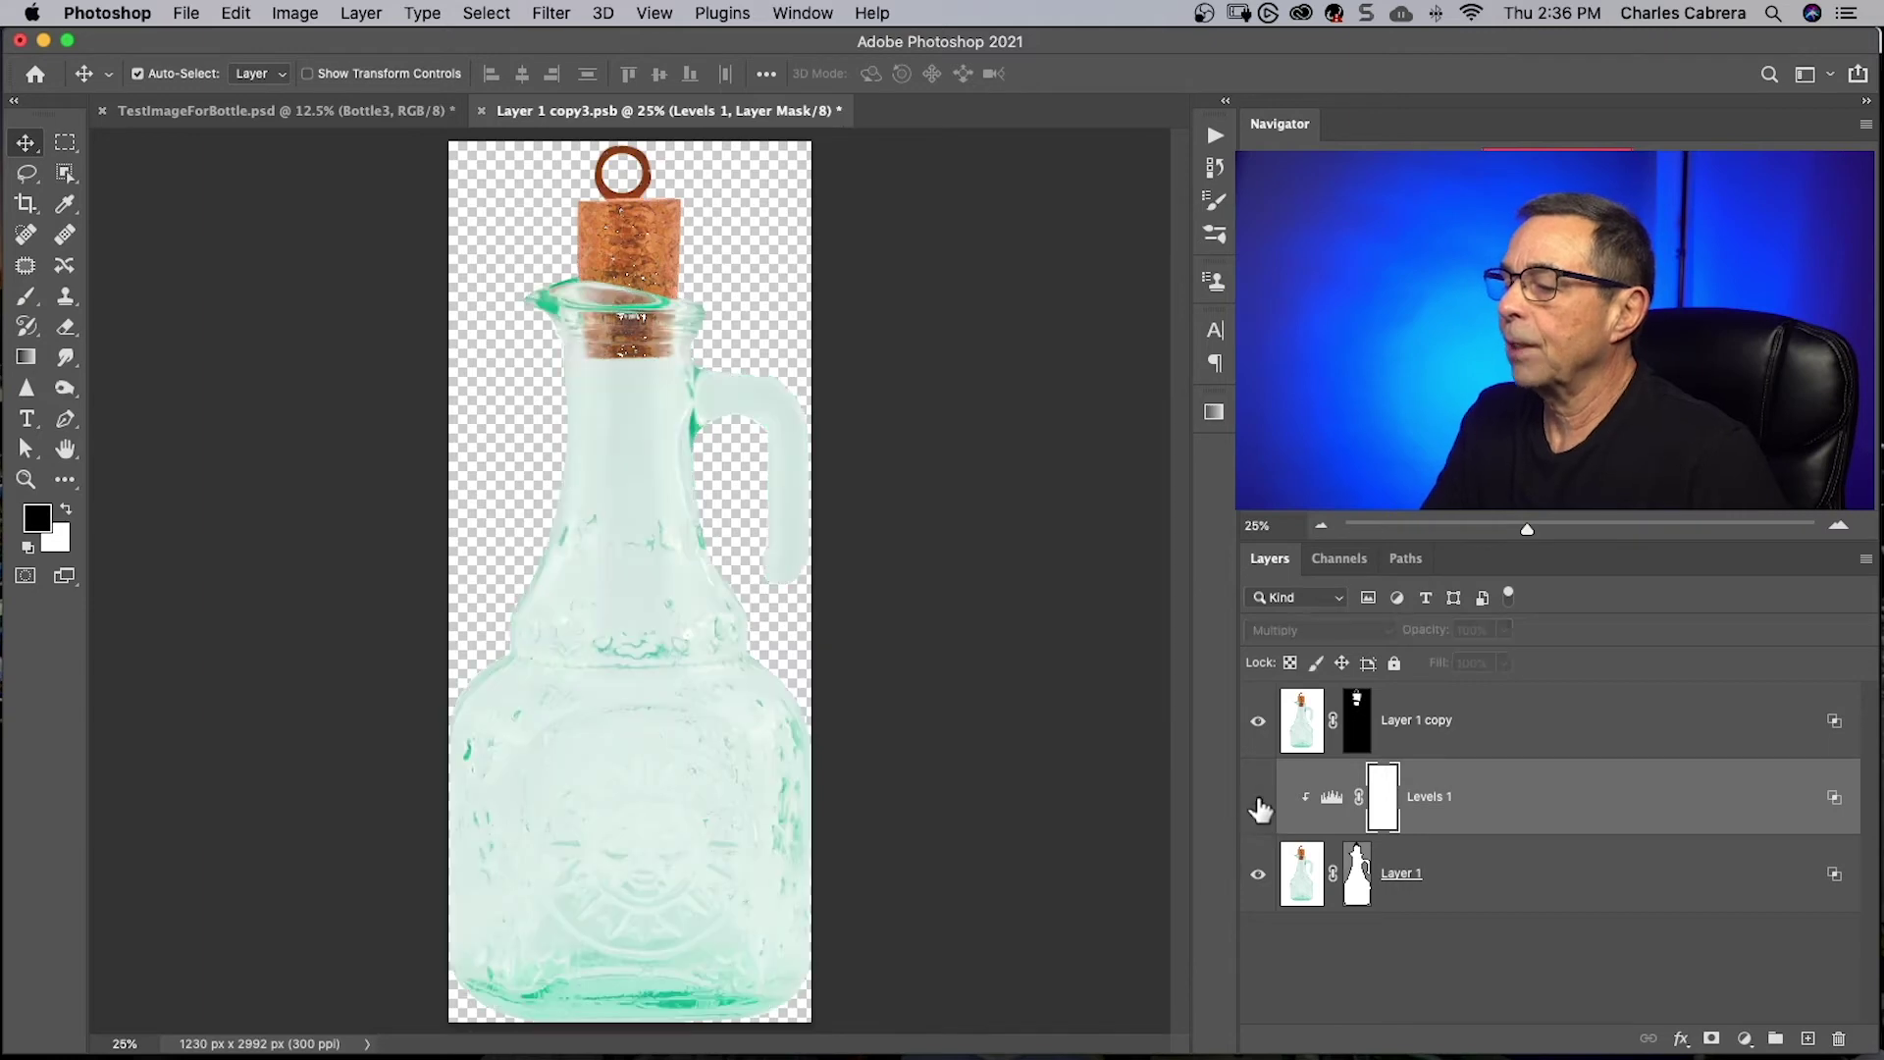
pyautogui.click(481, 110)
pyautogui.click(1128, 382)
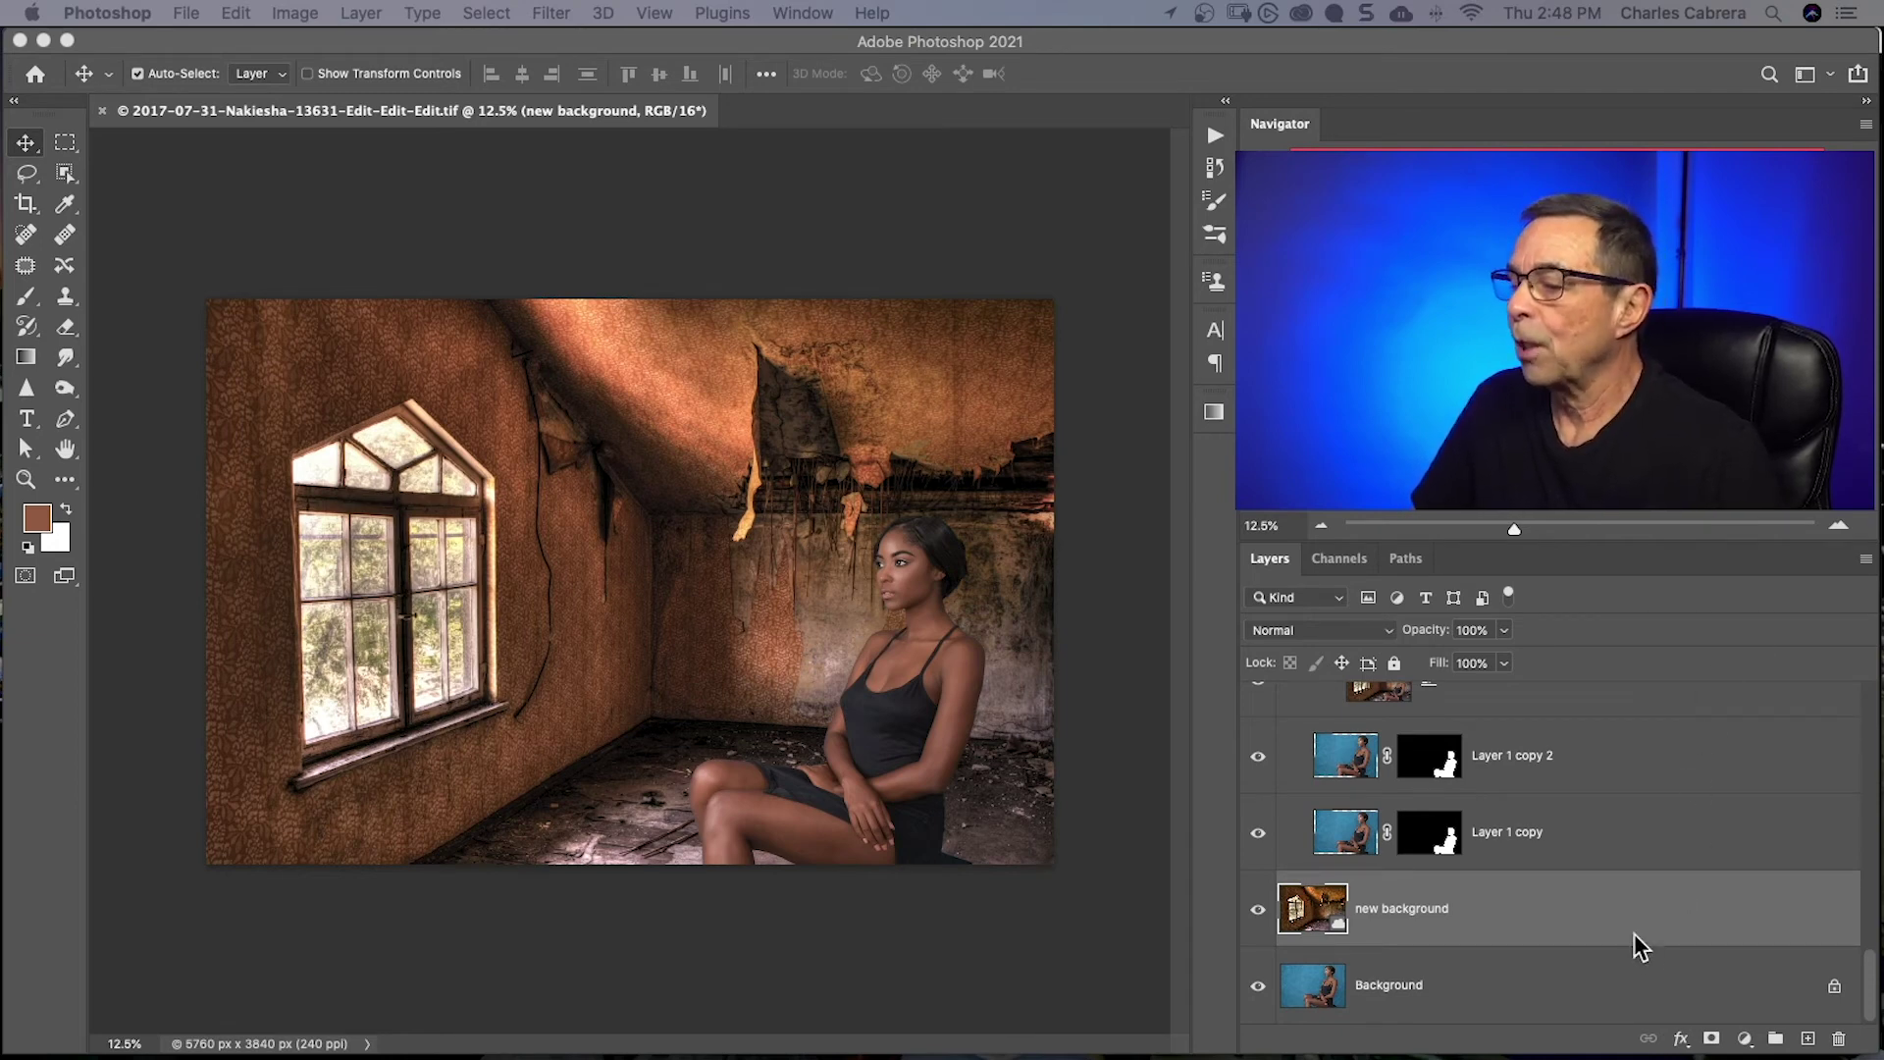
# In the attic composite, select every layer from new background up to gredient on right and convert them into one smart object
pyautogui.click(1622, 906)
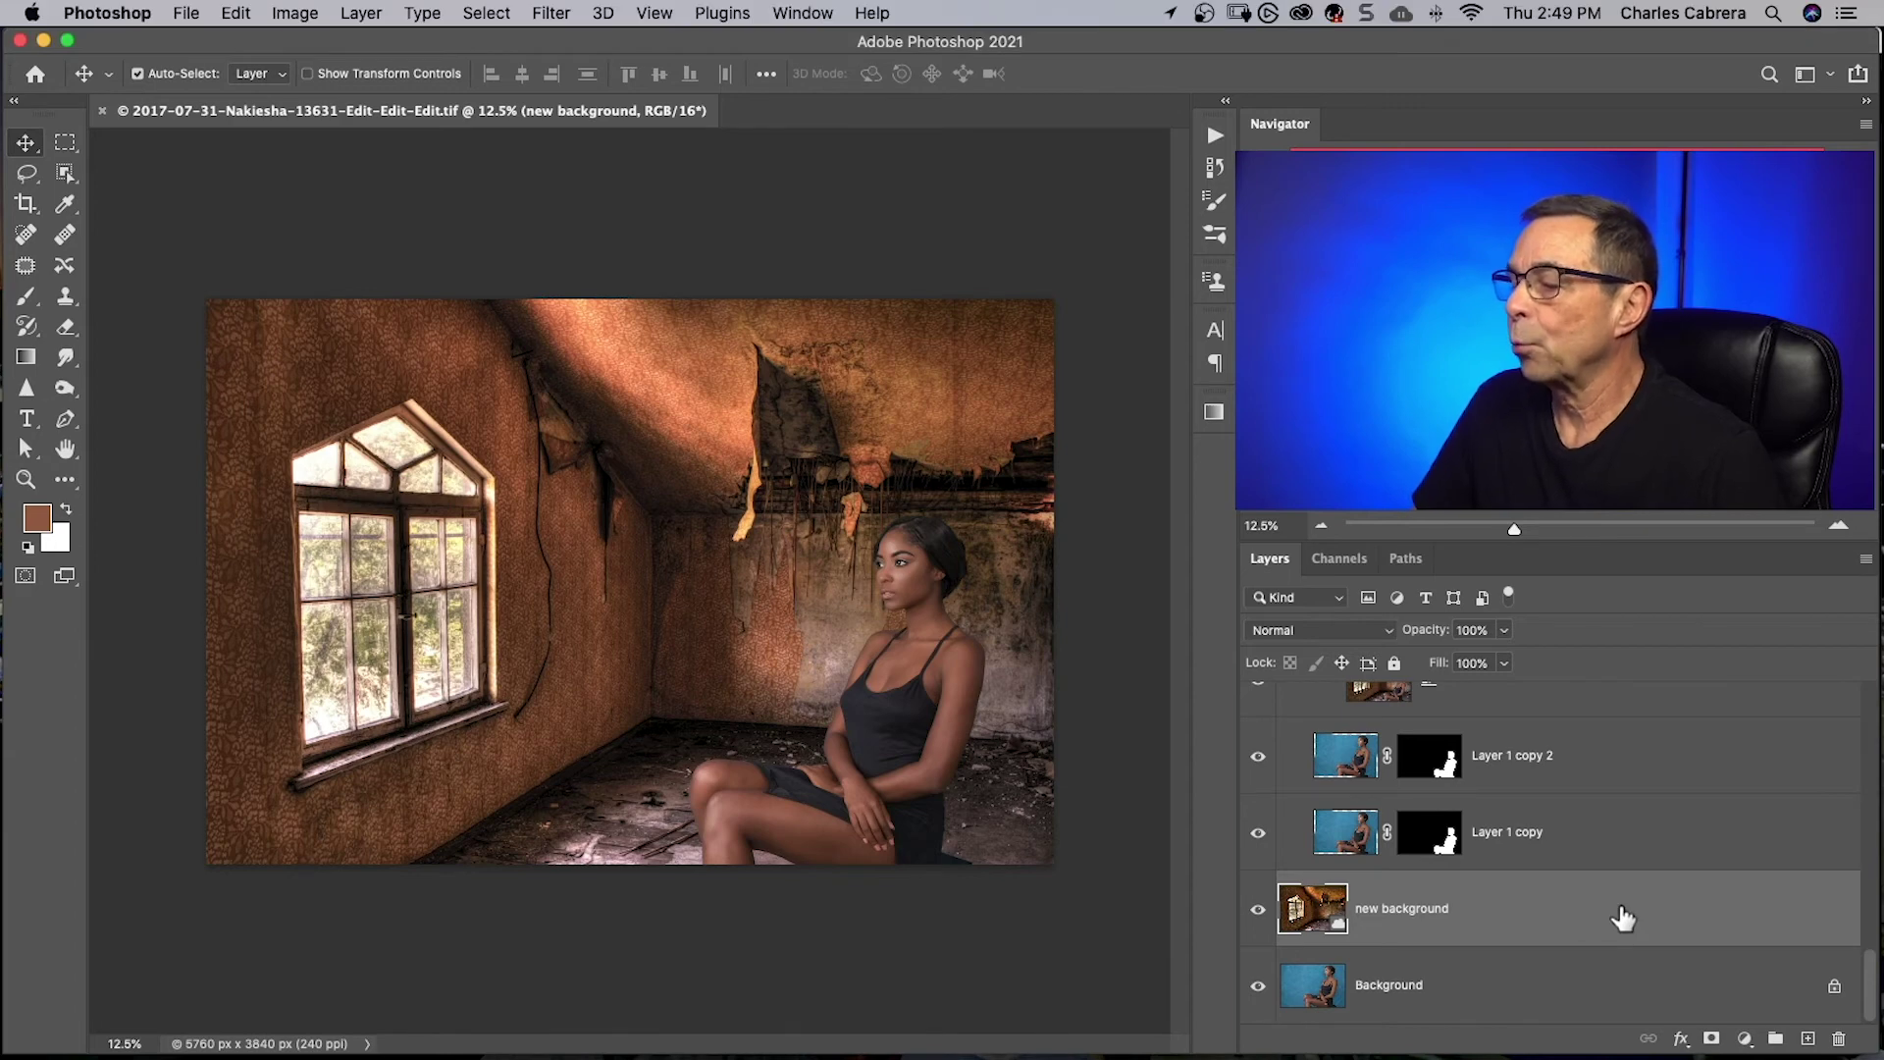
pyautogui.scroll(15, 1621, 917)
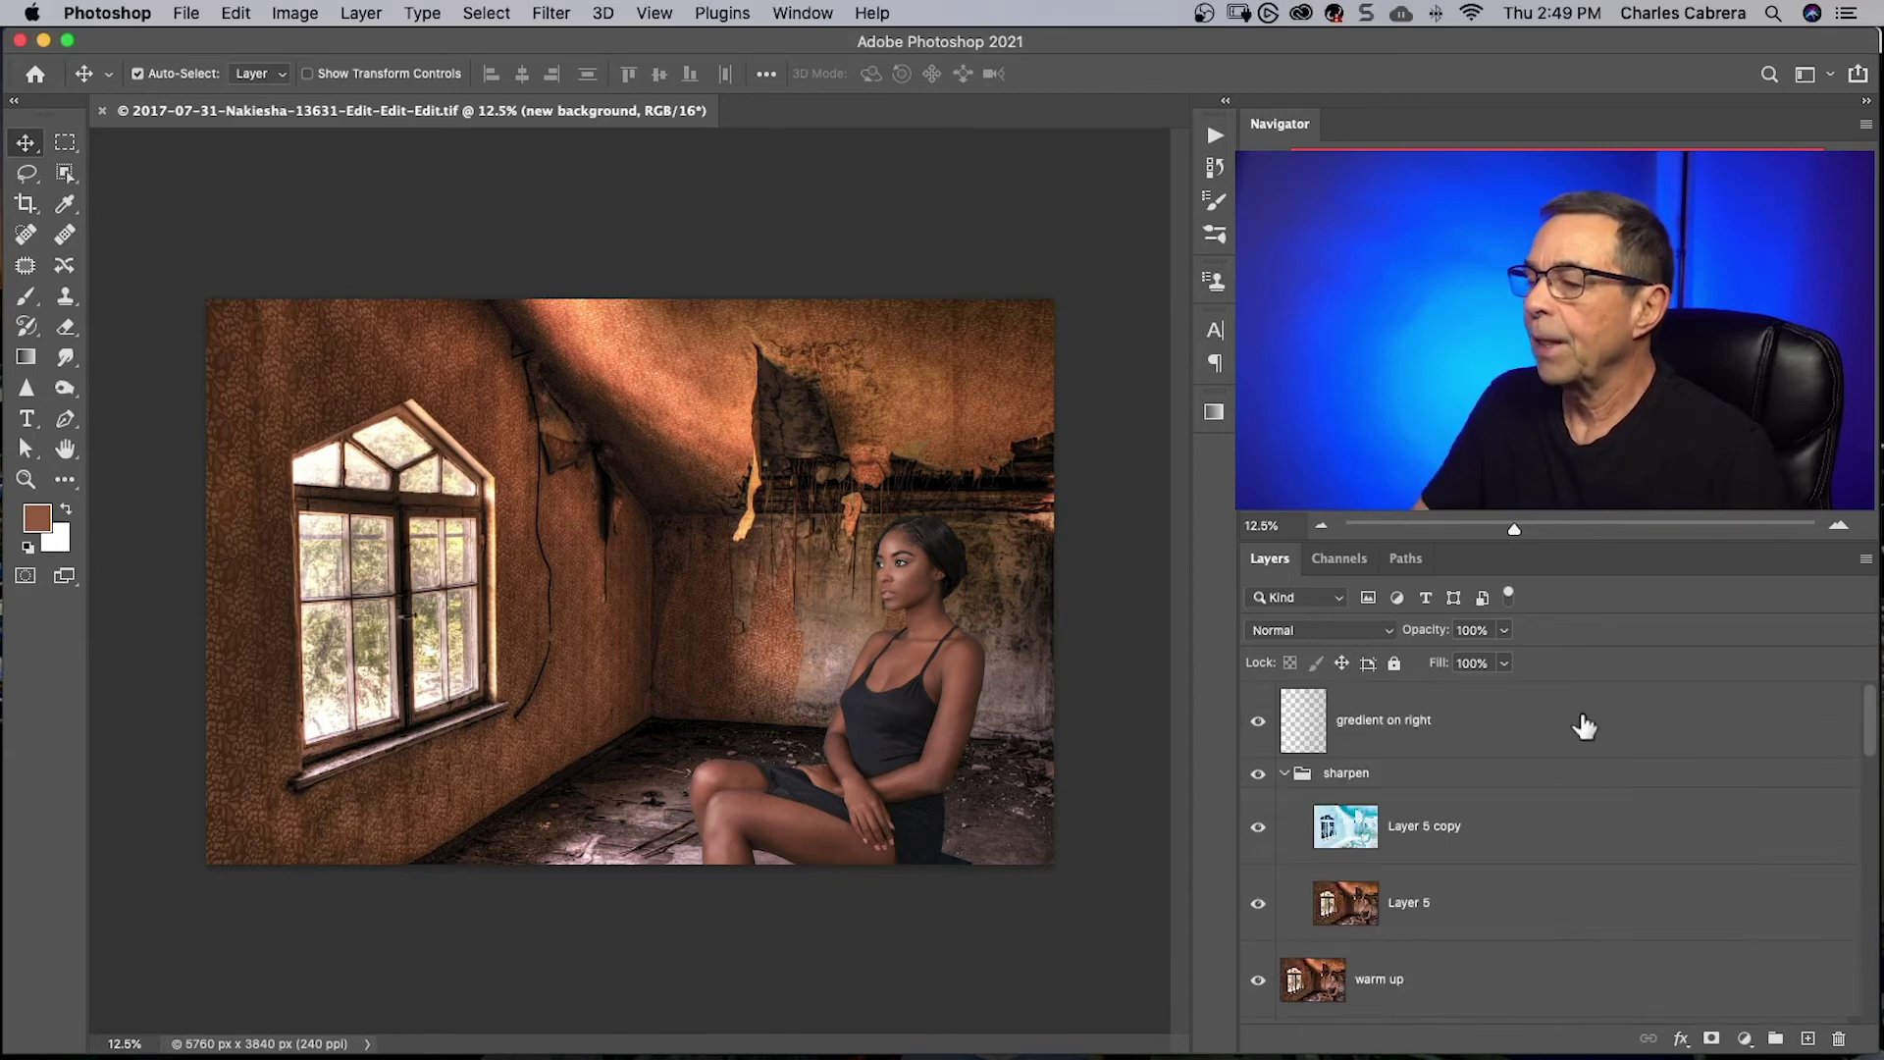
pyautogui.keyDown('shift'); pyautogui.click(1585, 727); pyautogui.keyUp('shift')
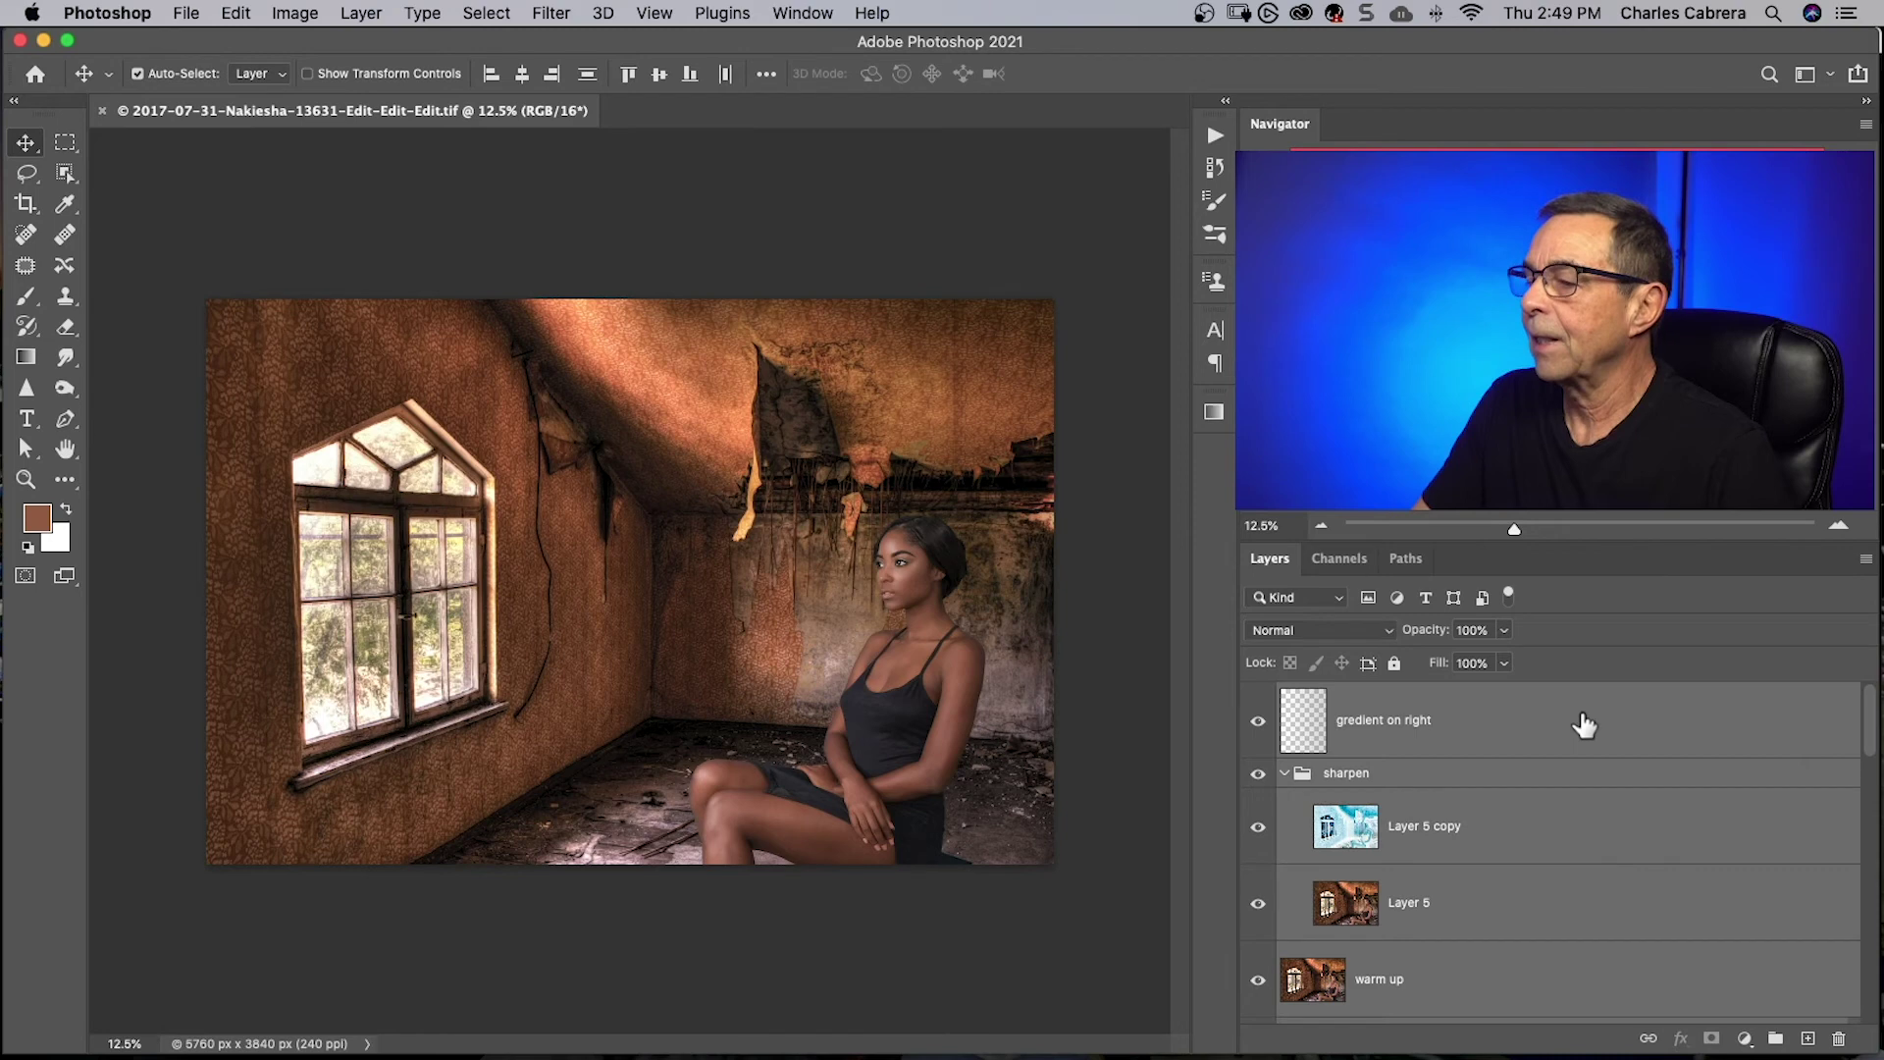
pyautogui.moveTo(1872, 741); pyautogui.dragTo(1872, 971)
pyautogui.scroll(10, 1547, 723)
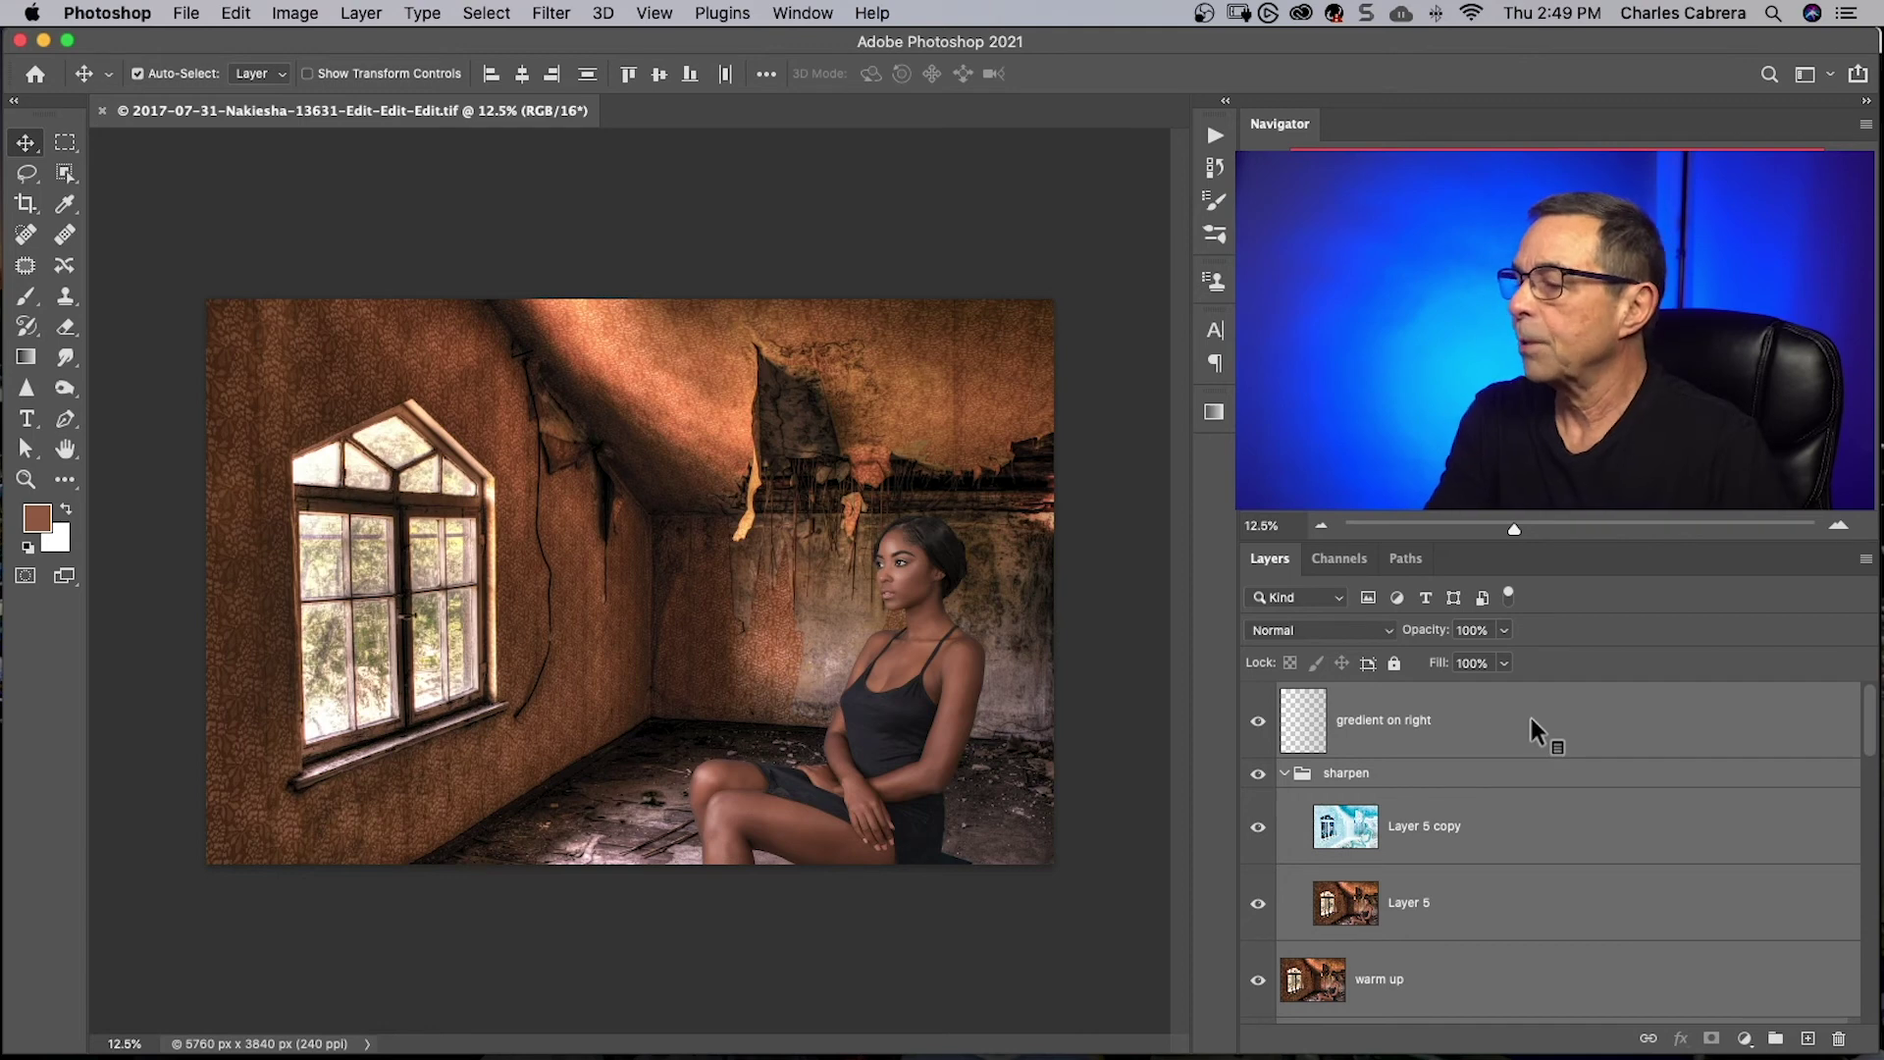
pyautogui.rightClick(1531, 731)
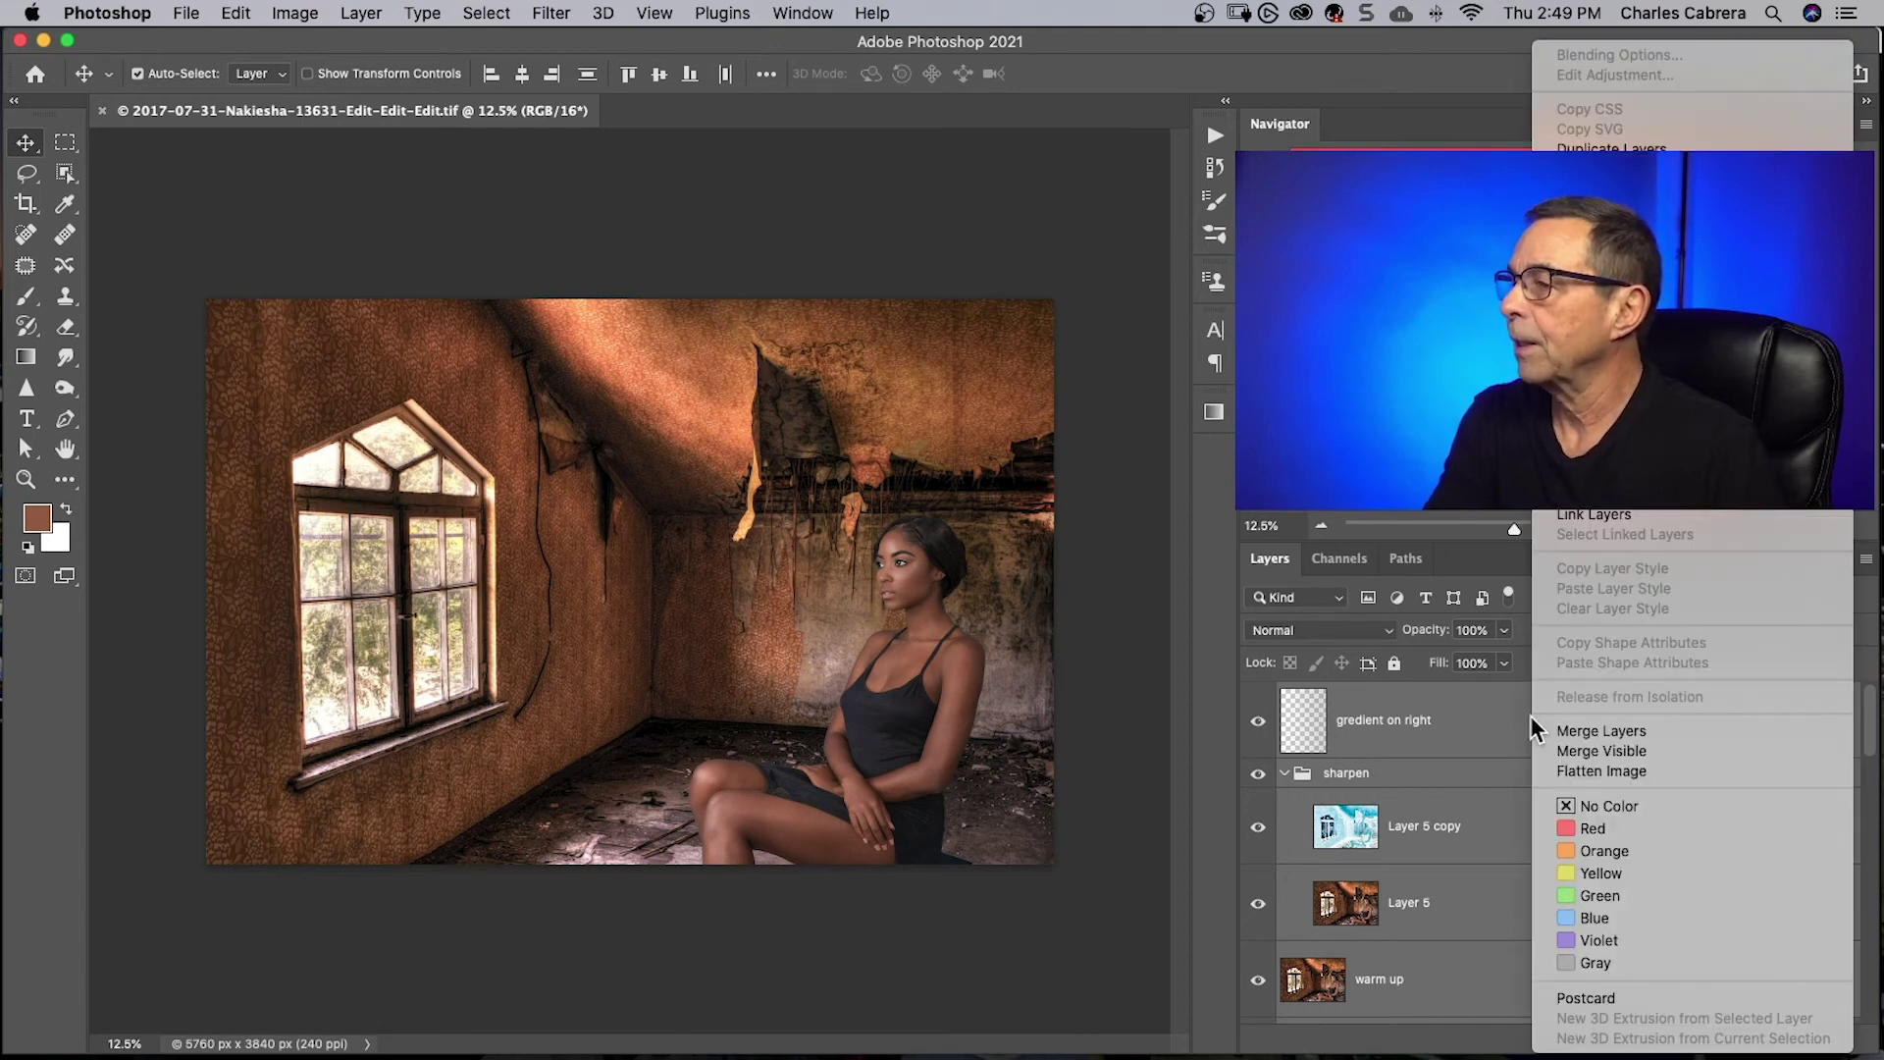
pyautogui.press('Escape')
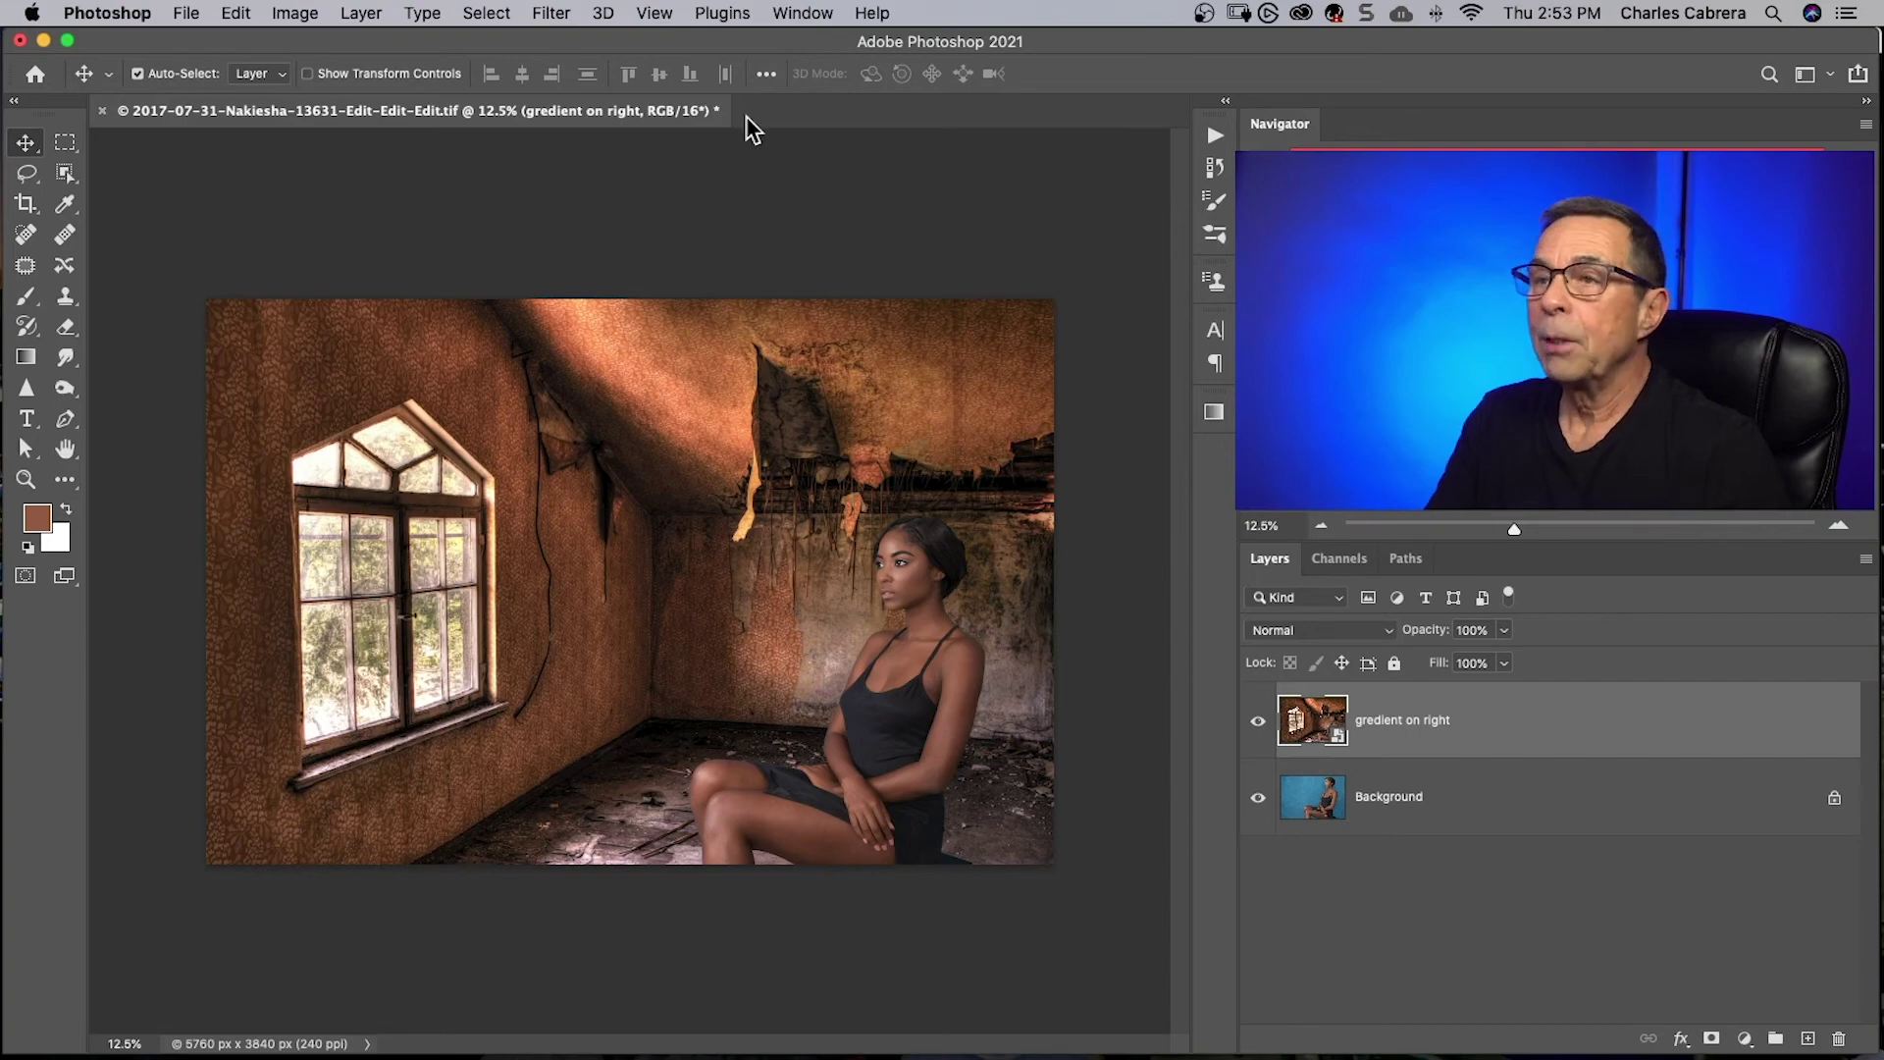
# Apply a Camera Raw Filter to the gredient on right smart object with Exposure +0.15, Contrast +10, Shadows +10 and Vibrance +8
pyautogui.click(550, 13)
pyautogui.click(608, 197)
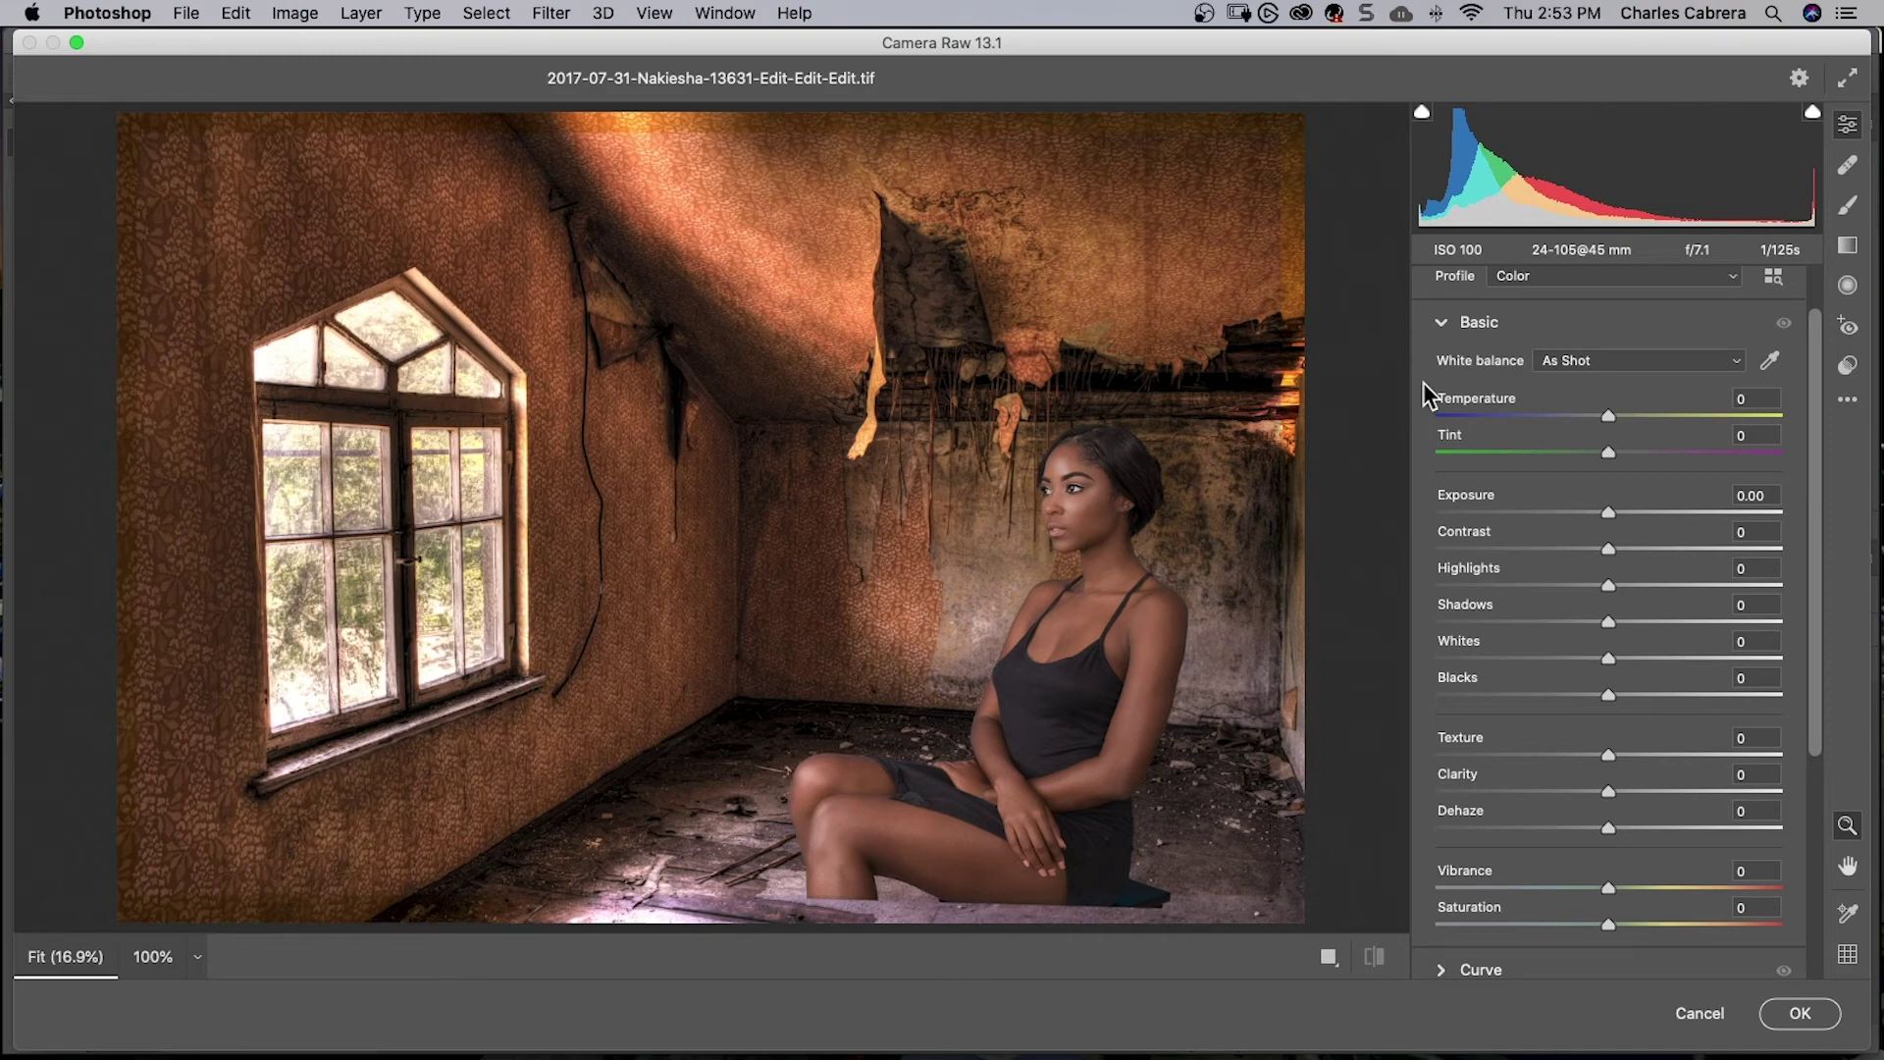
pyautogui.moveTo(1610, 512); pyautogui.dragTo(1625, 540)
pyautogui.moveTo(1616, 620); pyautogui.dragTo(1625, 622)
pyautogui.moveTo(1610, 888); pyautogui.dragTo(1625, 888)
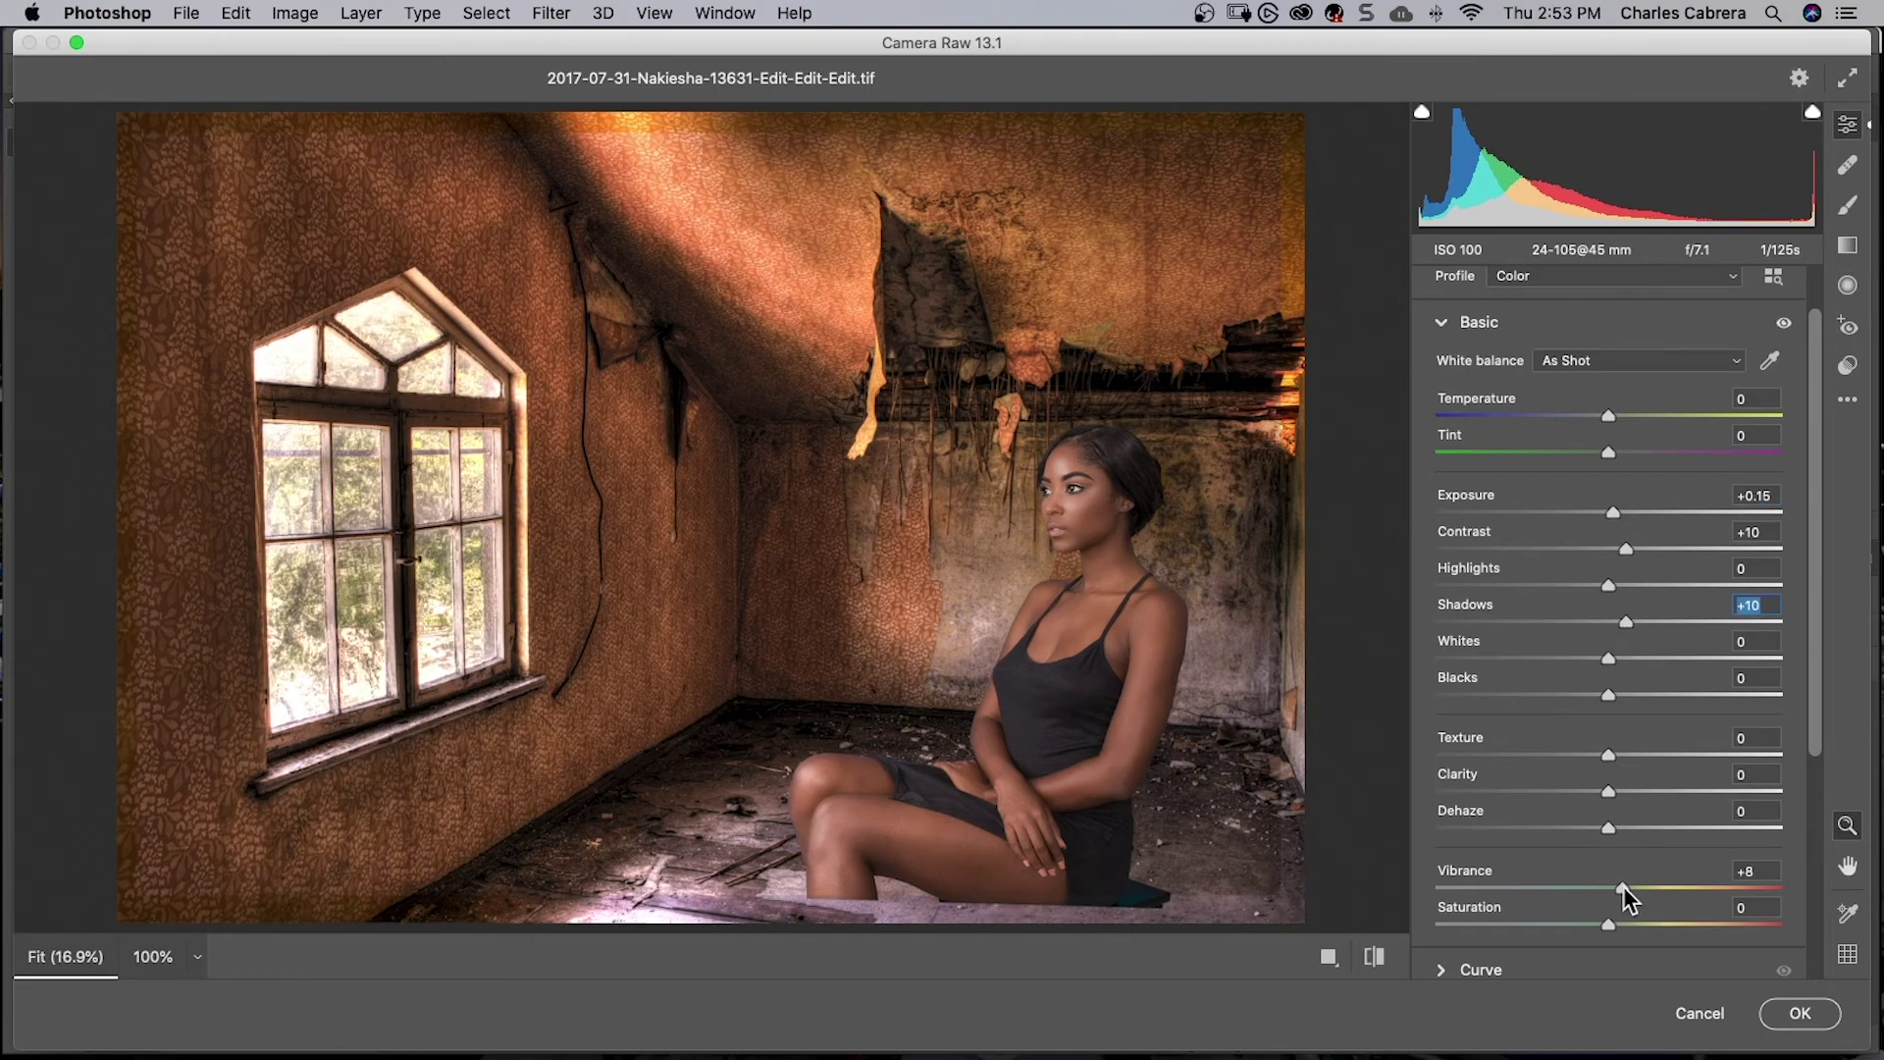
pyautogui.click(1800, 1013)
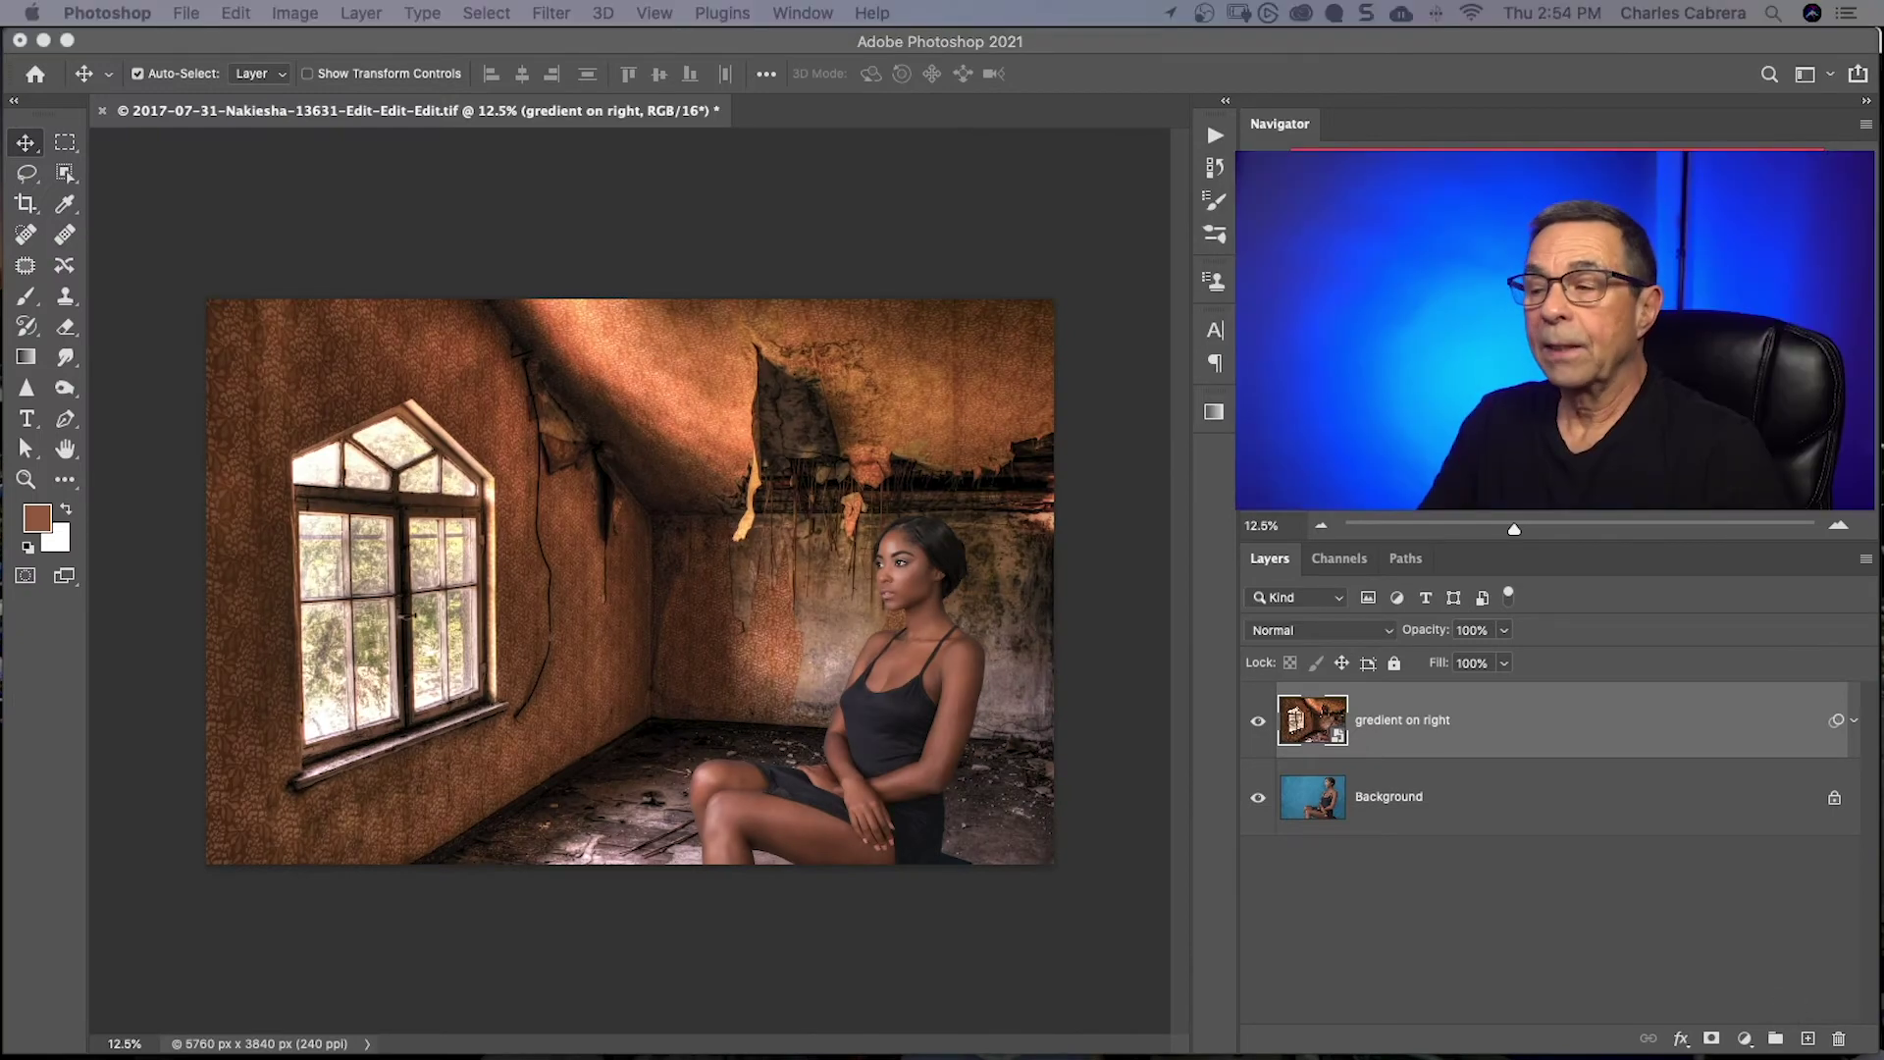
# Open the contents of the gredient on right smart object and examine the original layers inside it
pyautogui.click(1524, 749)
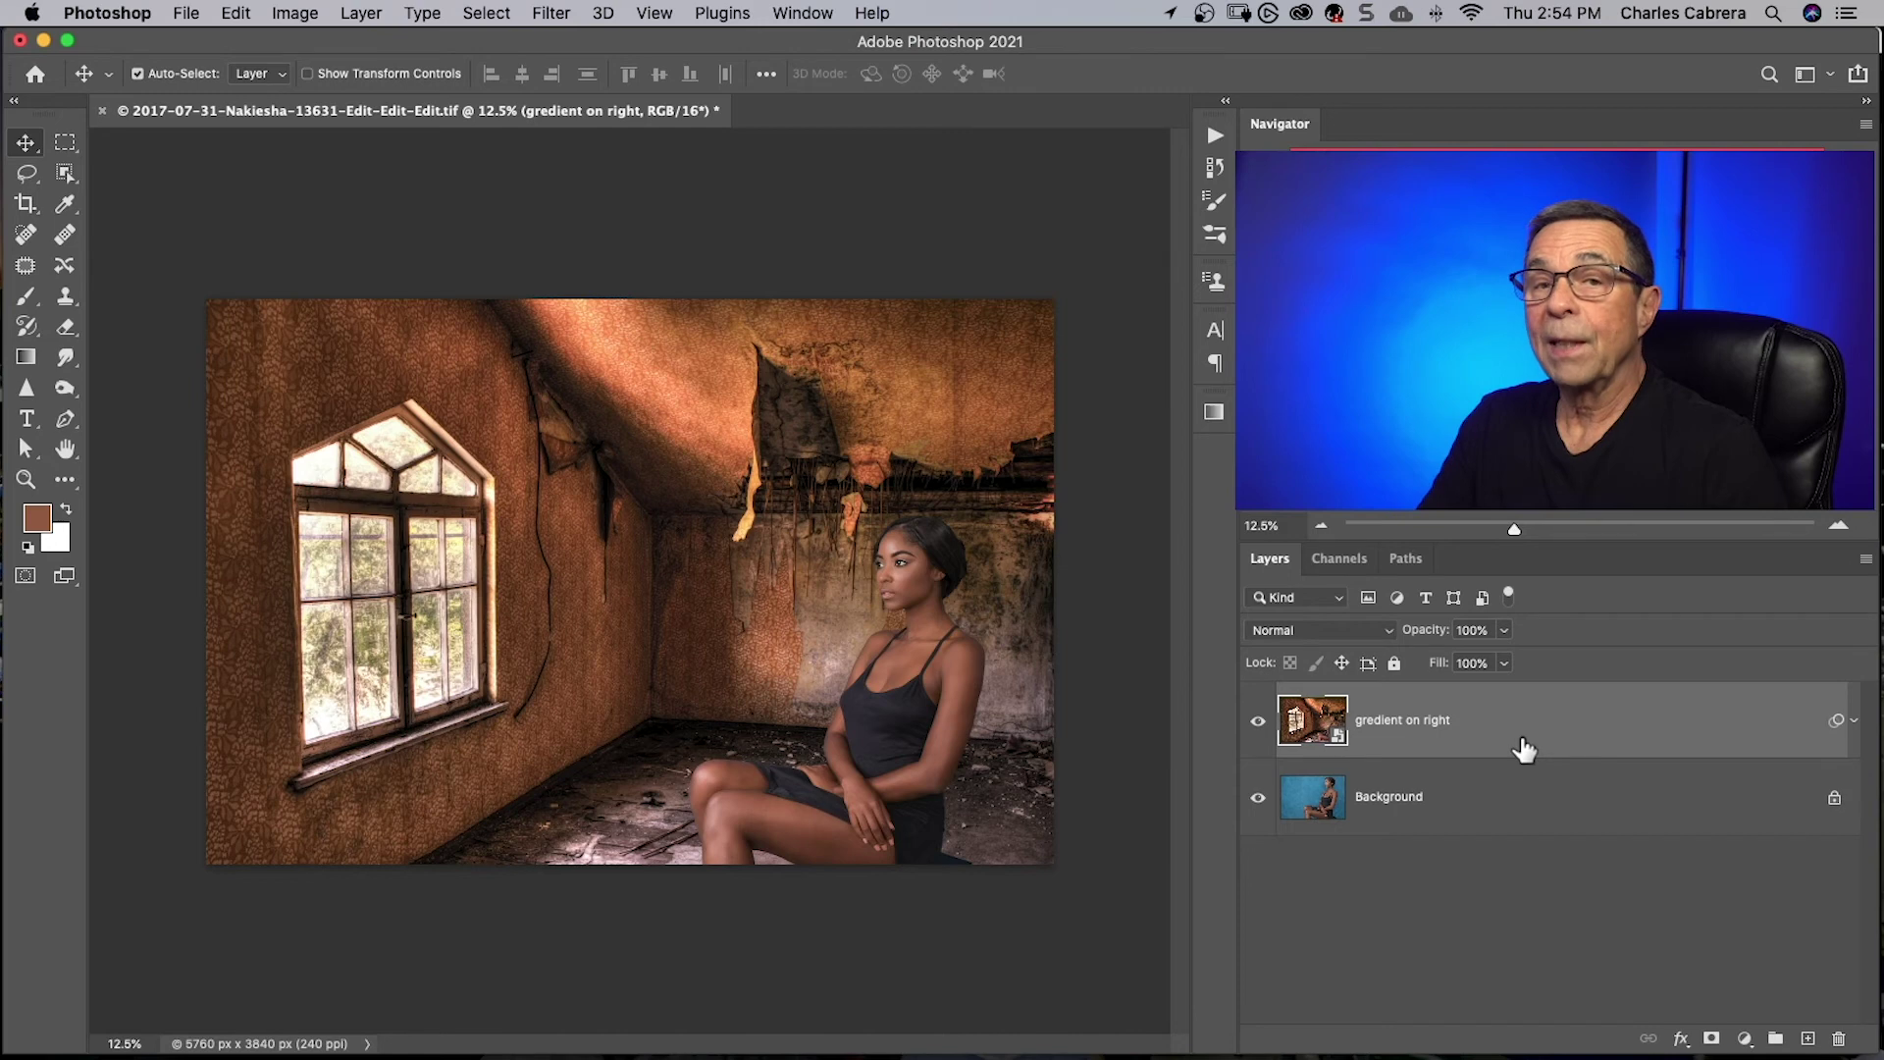
pyautogui.doubleClick(1313, 725)
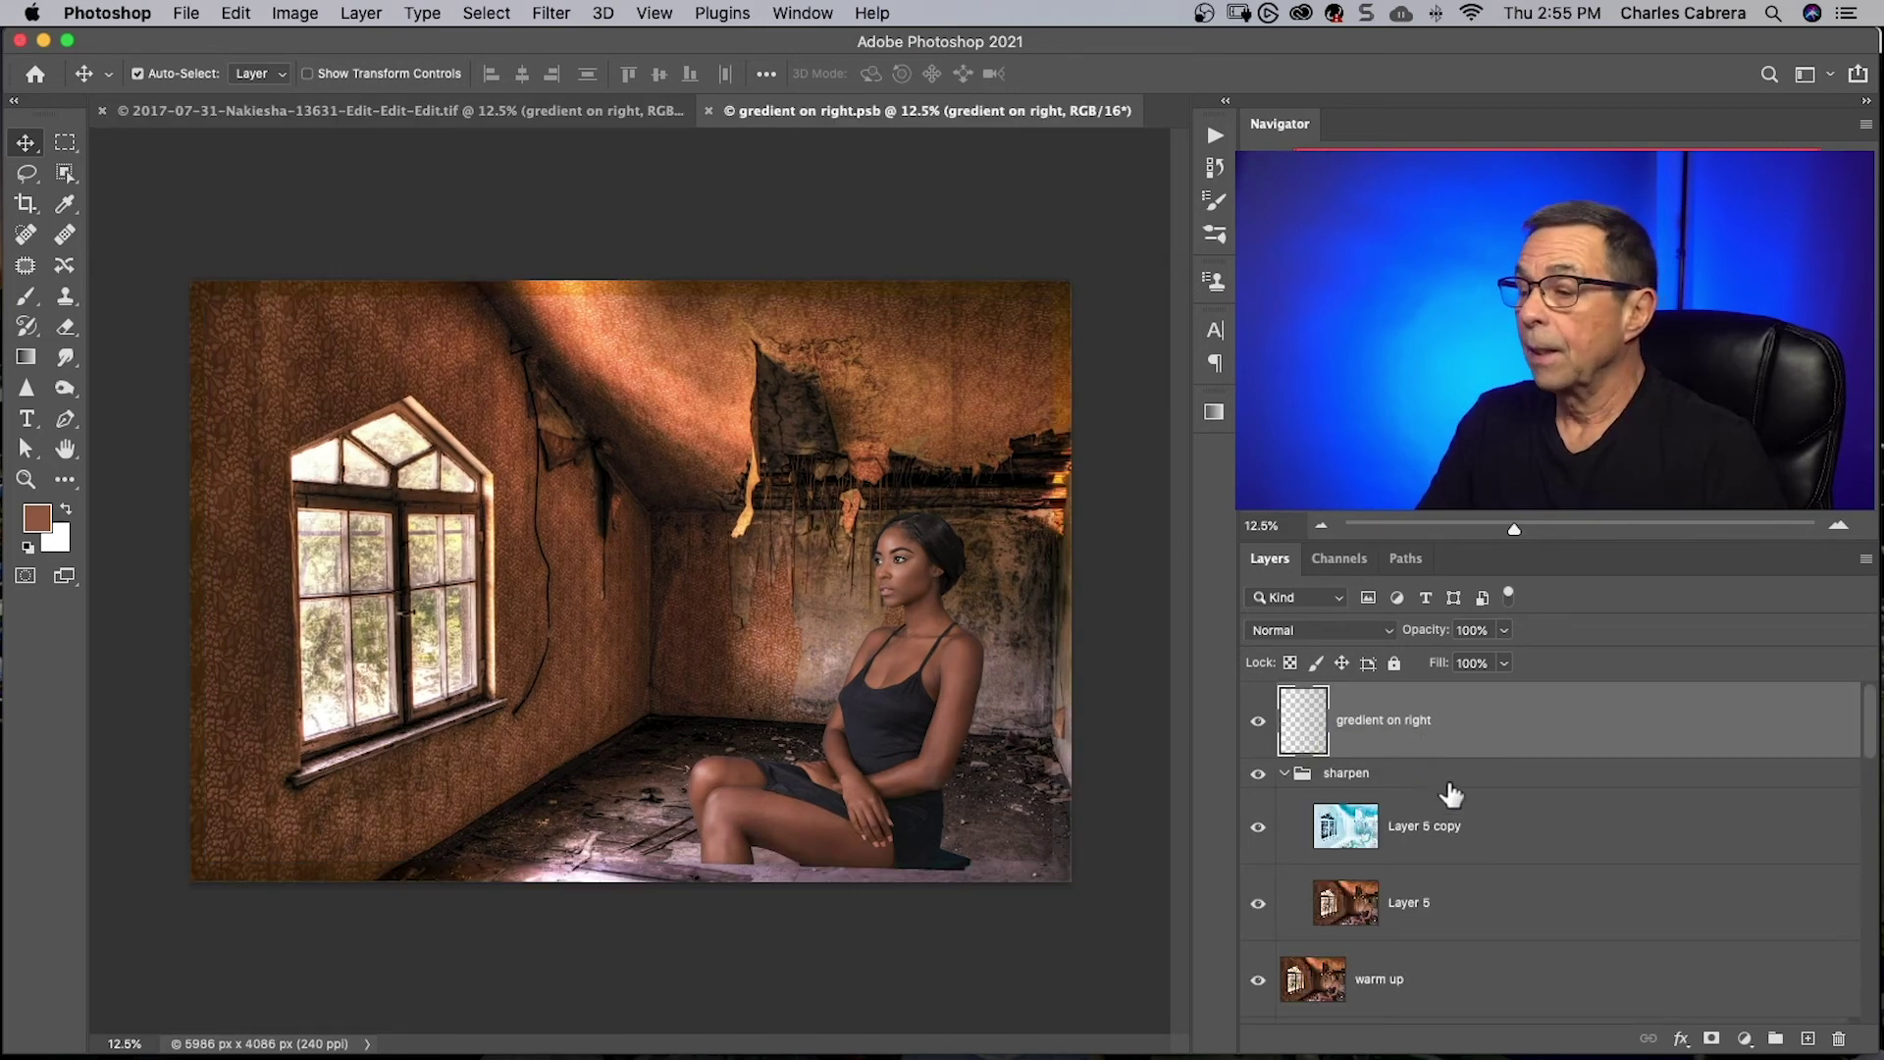
pyautogui.scroll(-2, 1576, 873)
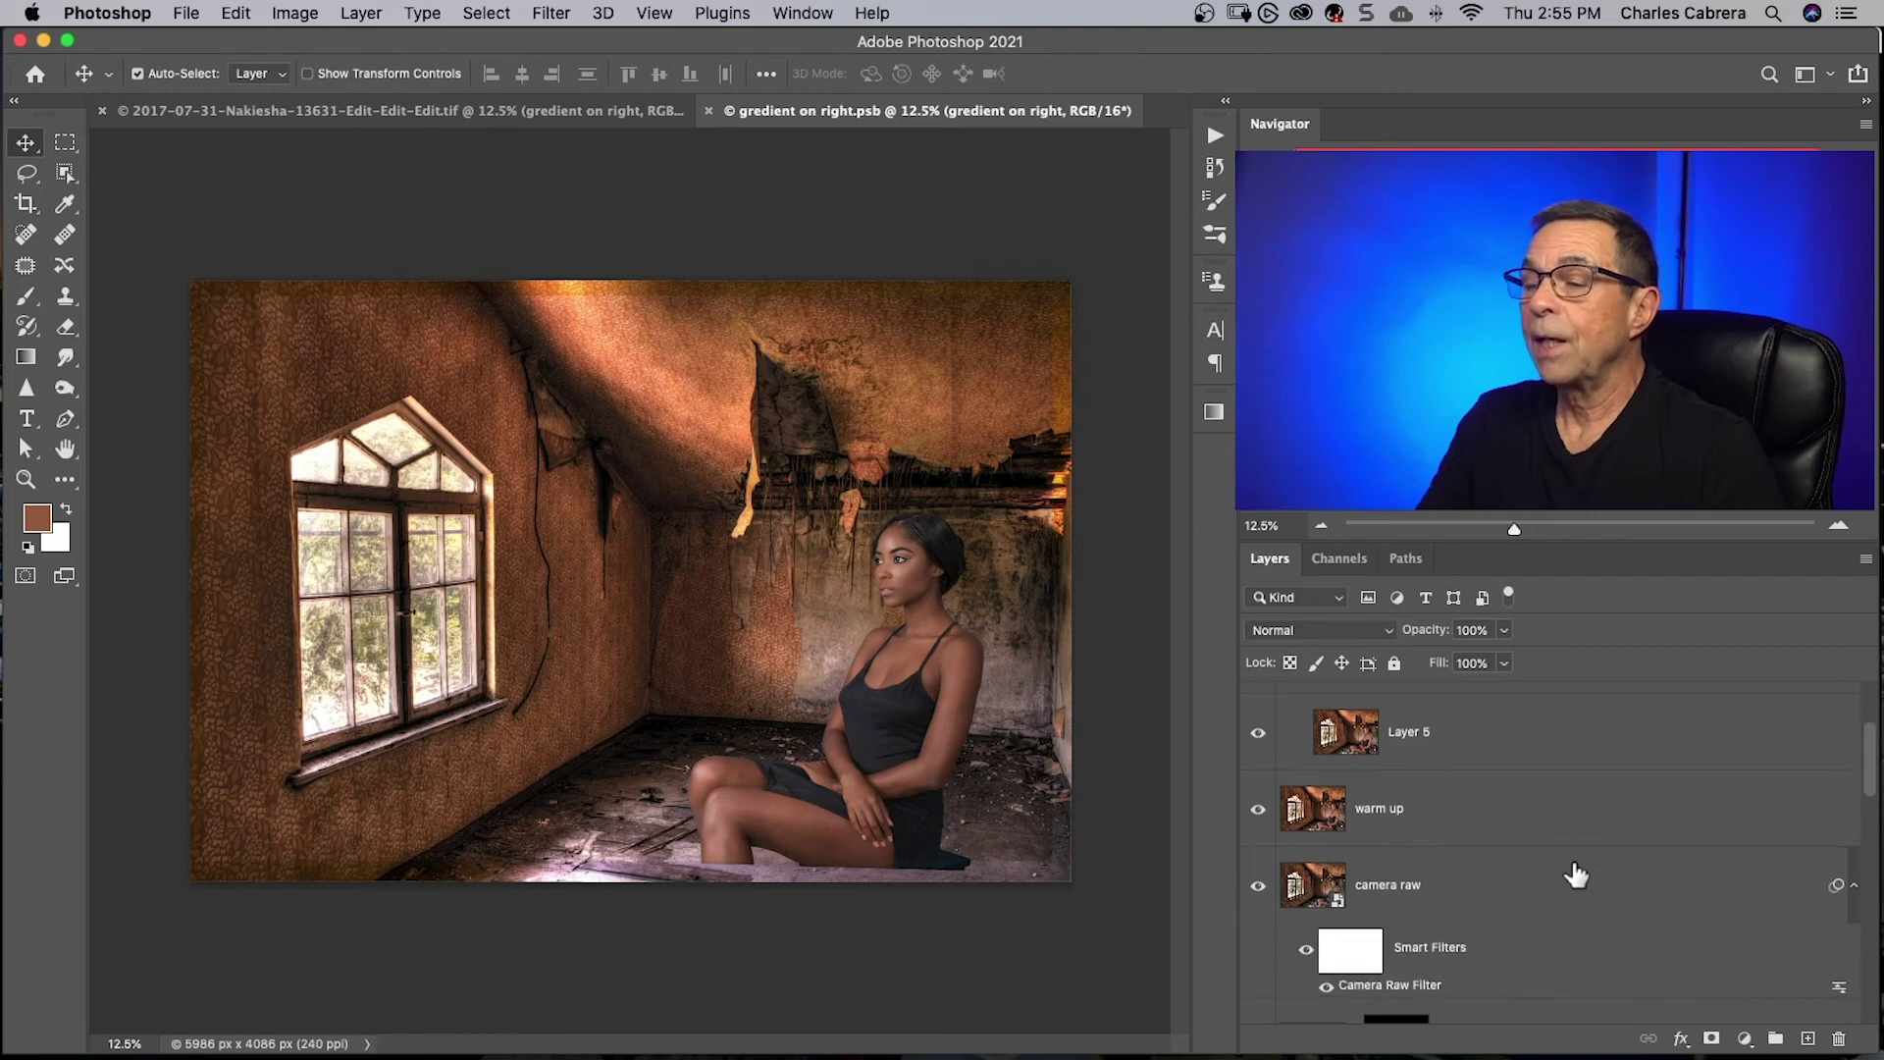
# Return to the uppermost layer in the gredient on right smart object's contents, then close that document
pyautogui.scroll(3, 1511, 800)
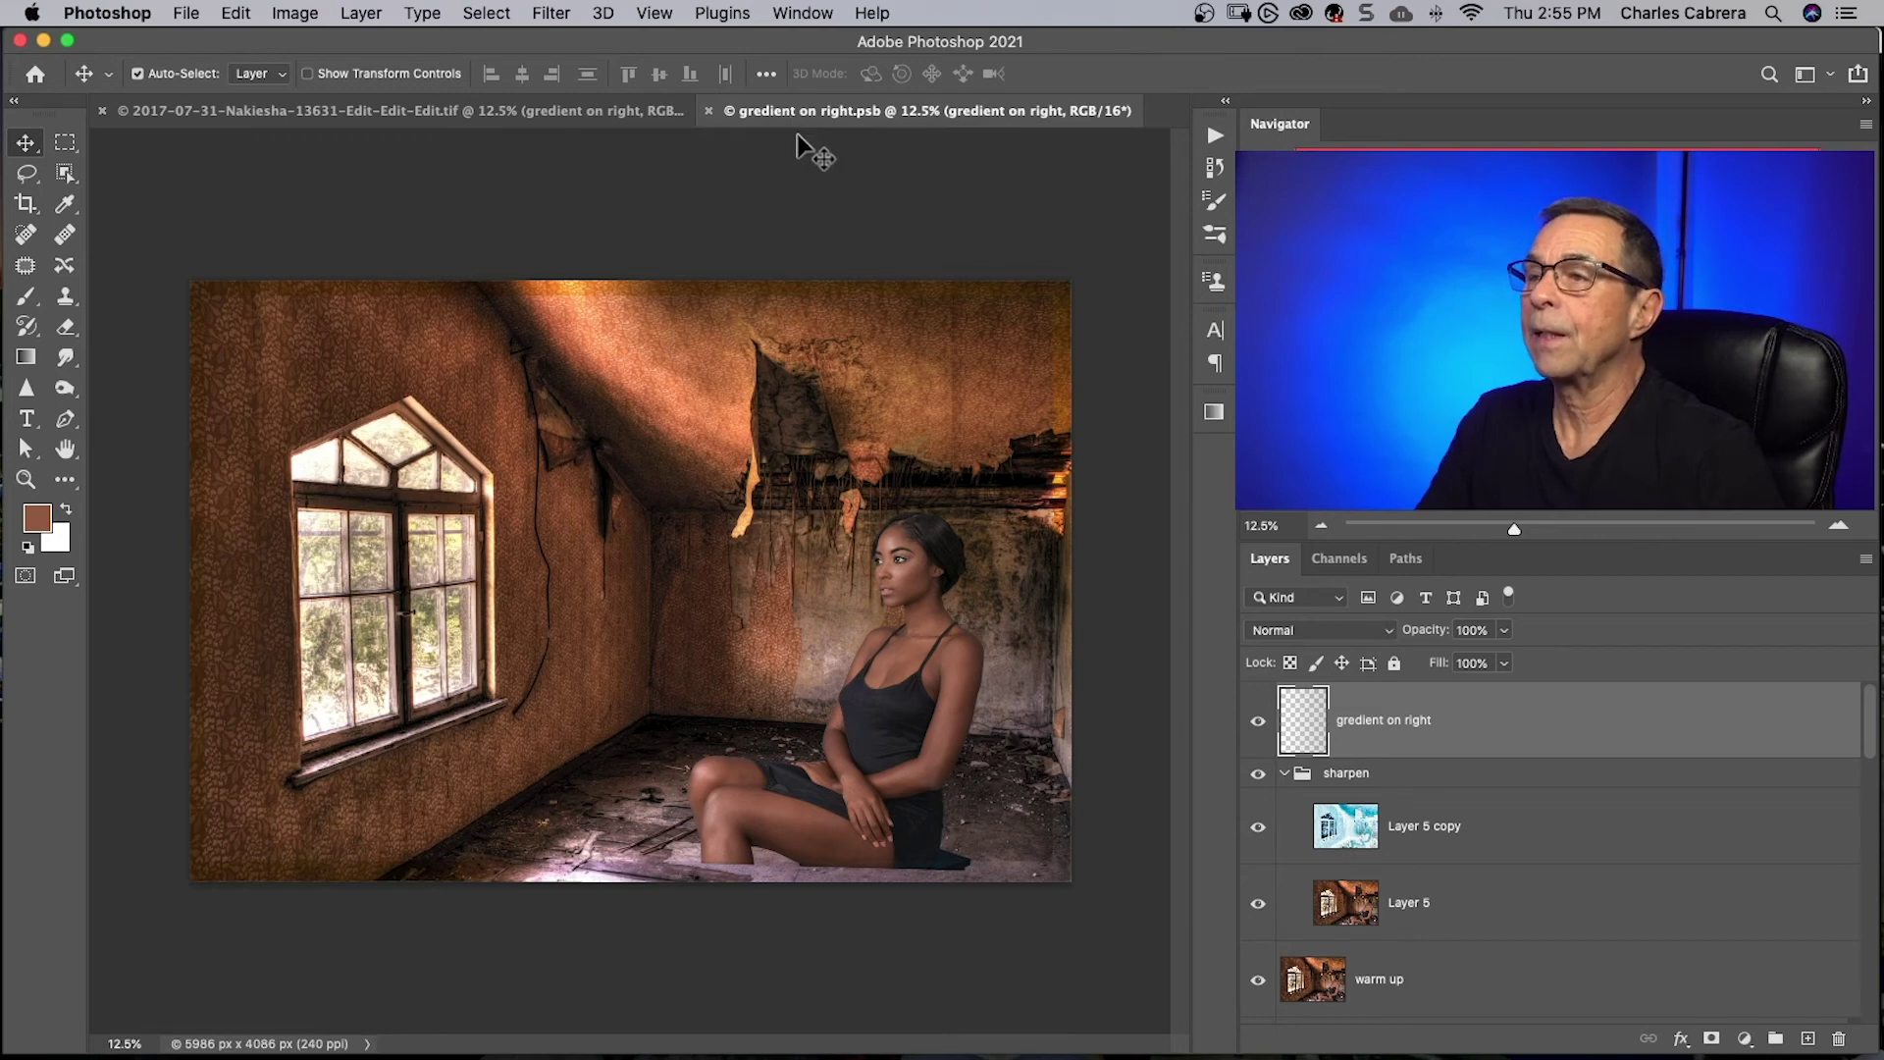
pyautogui.click(709, 110)
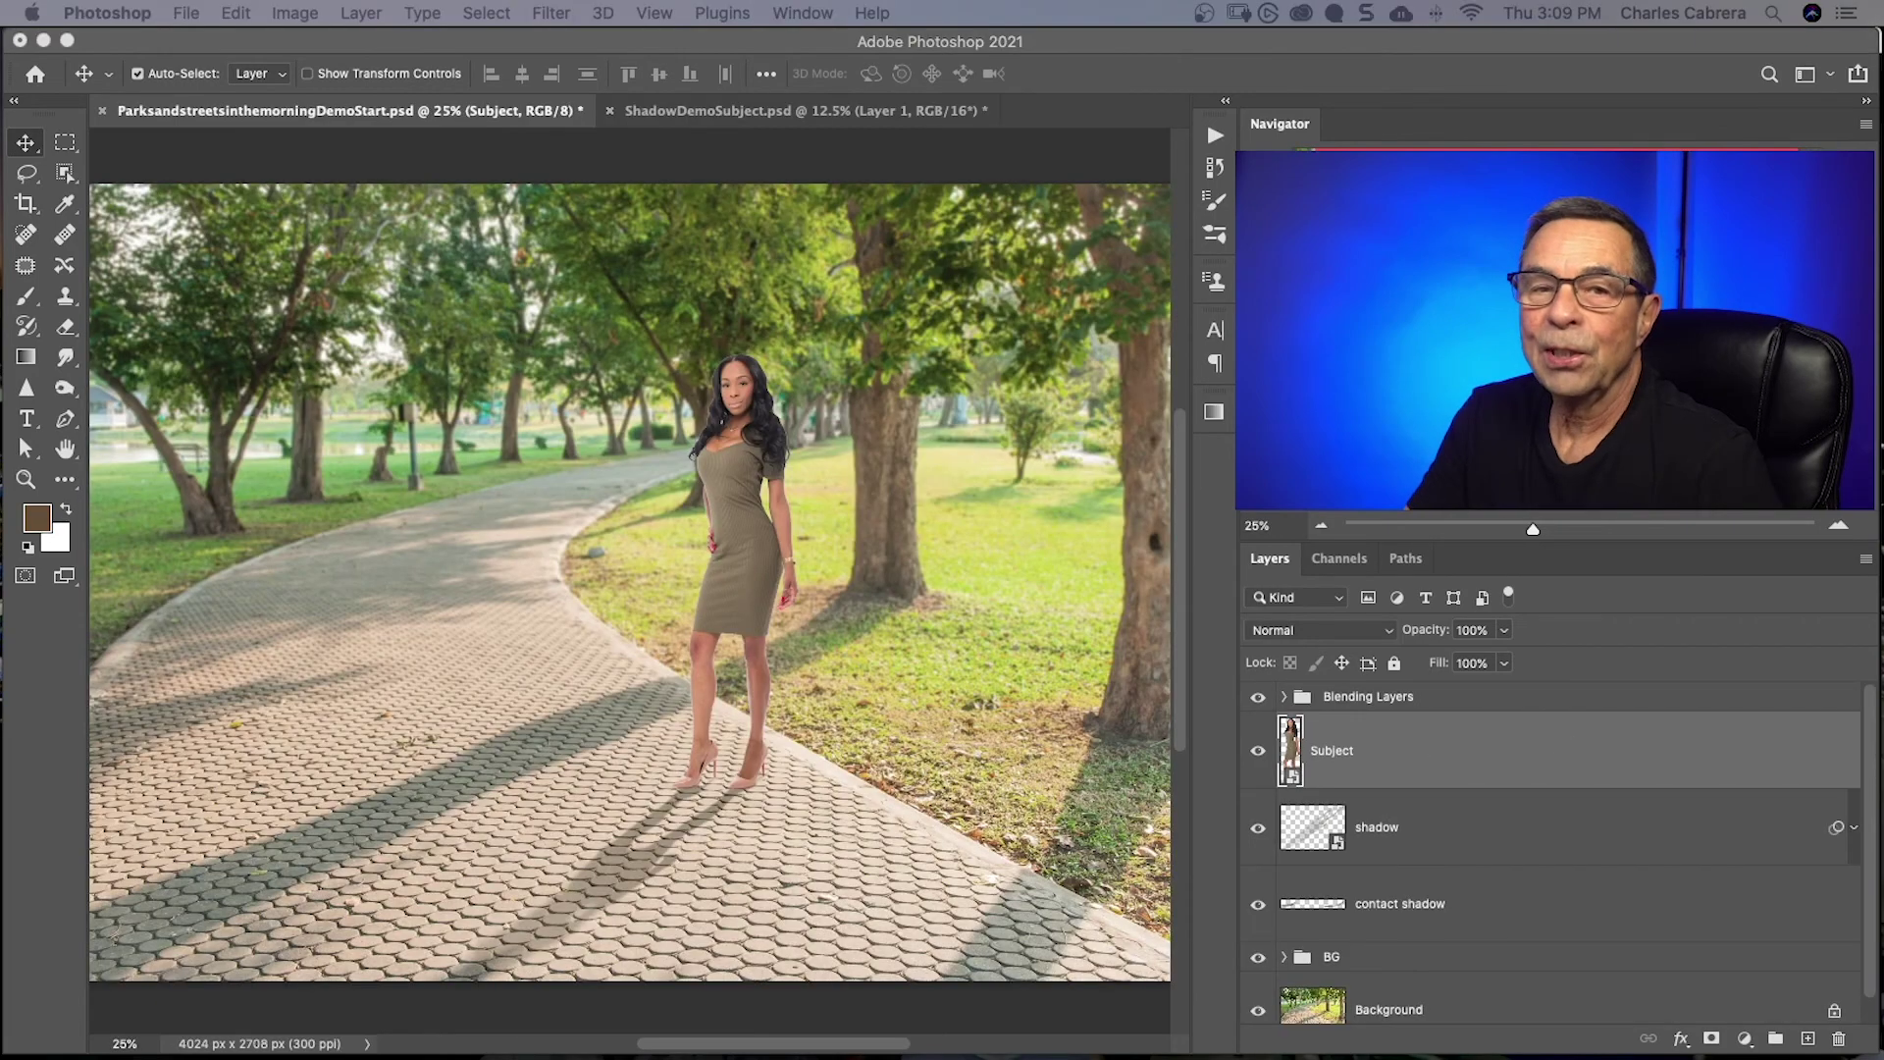
# View the masked cutout in ShadowDemoSubject.psd, then compare the park composite with its contact shadow, shadow and Subject layers hidden and shown
pyautogui.click(1431, 785)
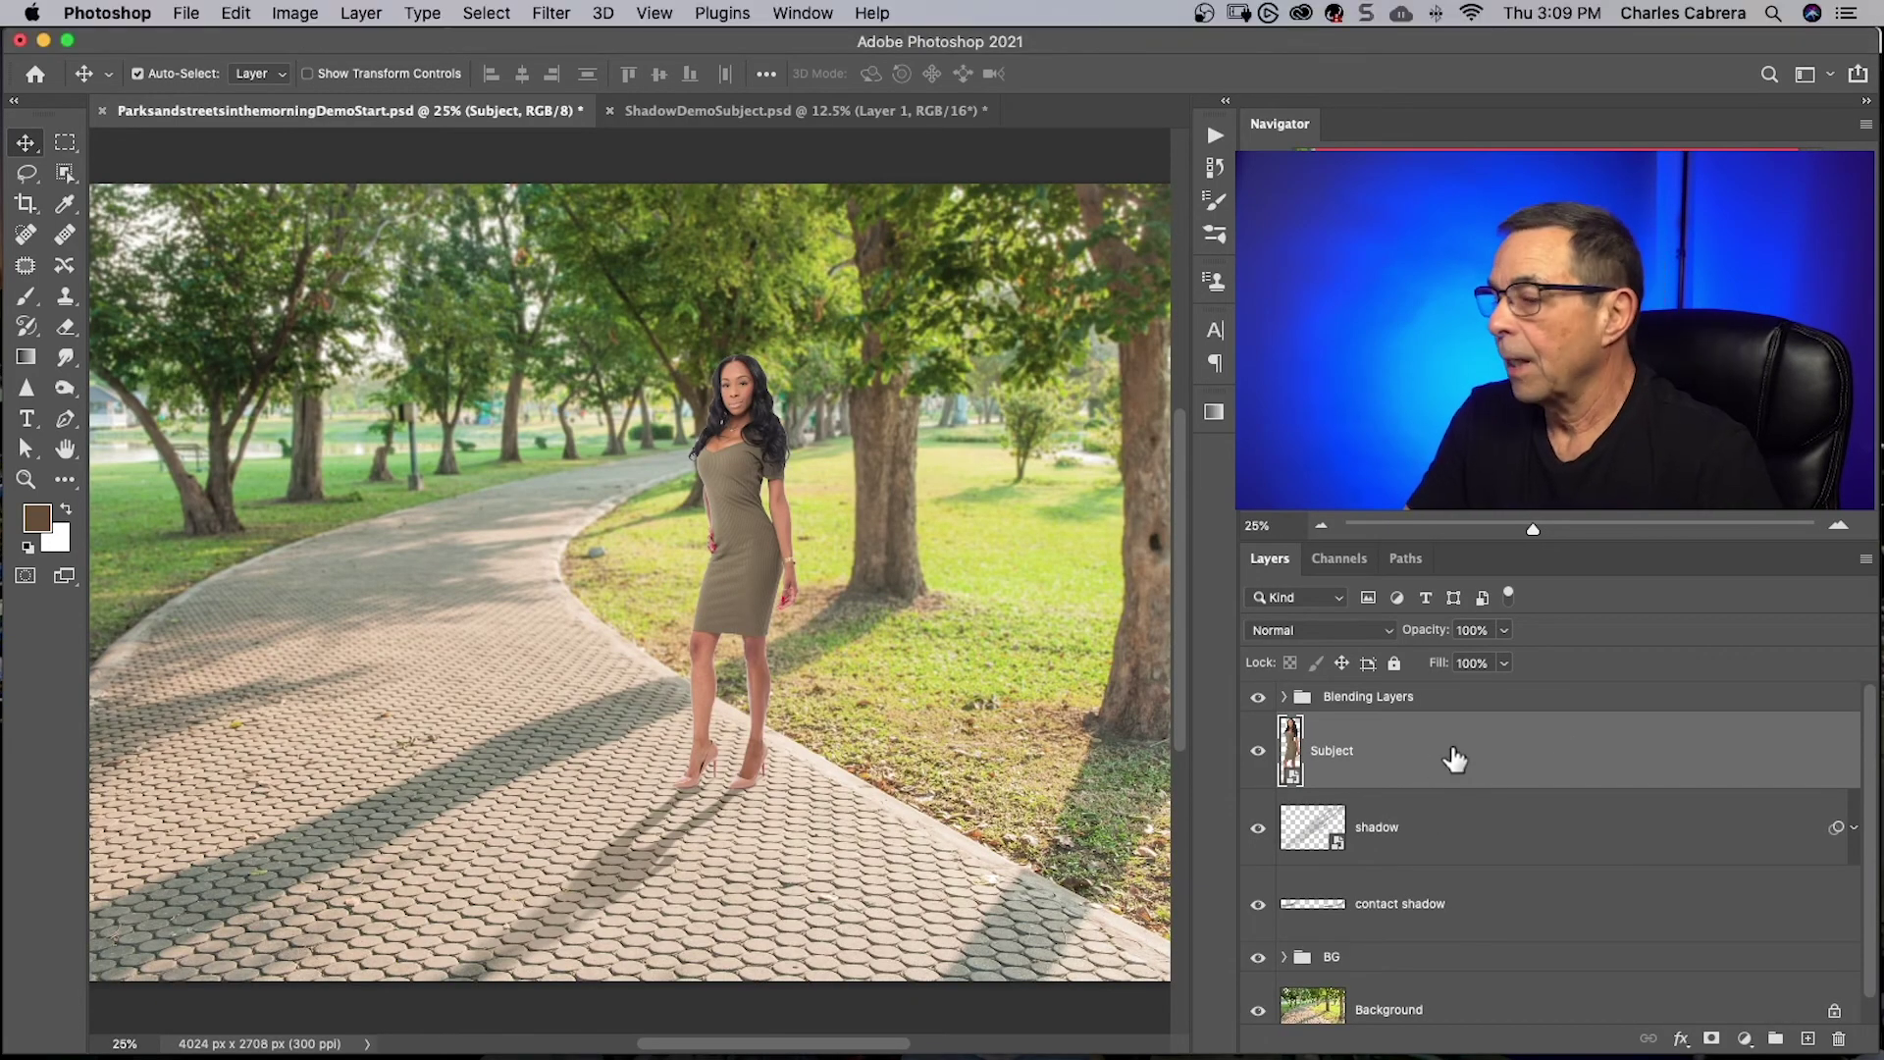
pyautogui.click(684, 113)
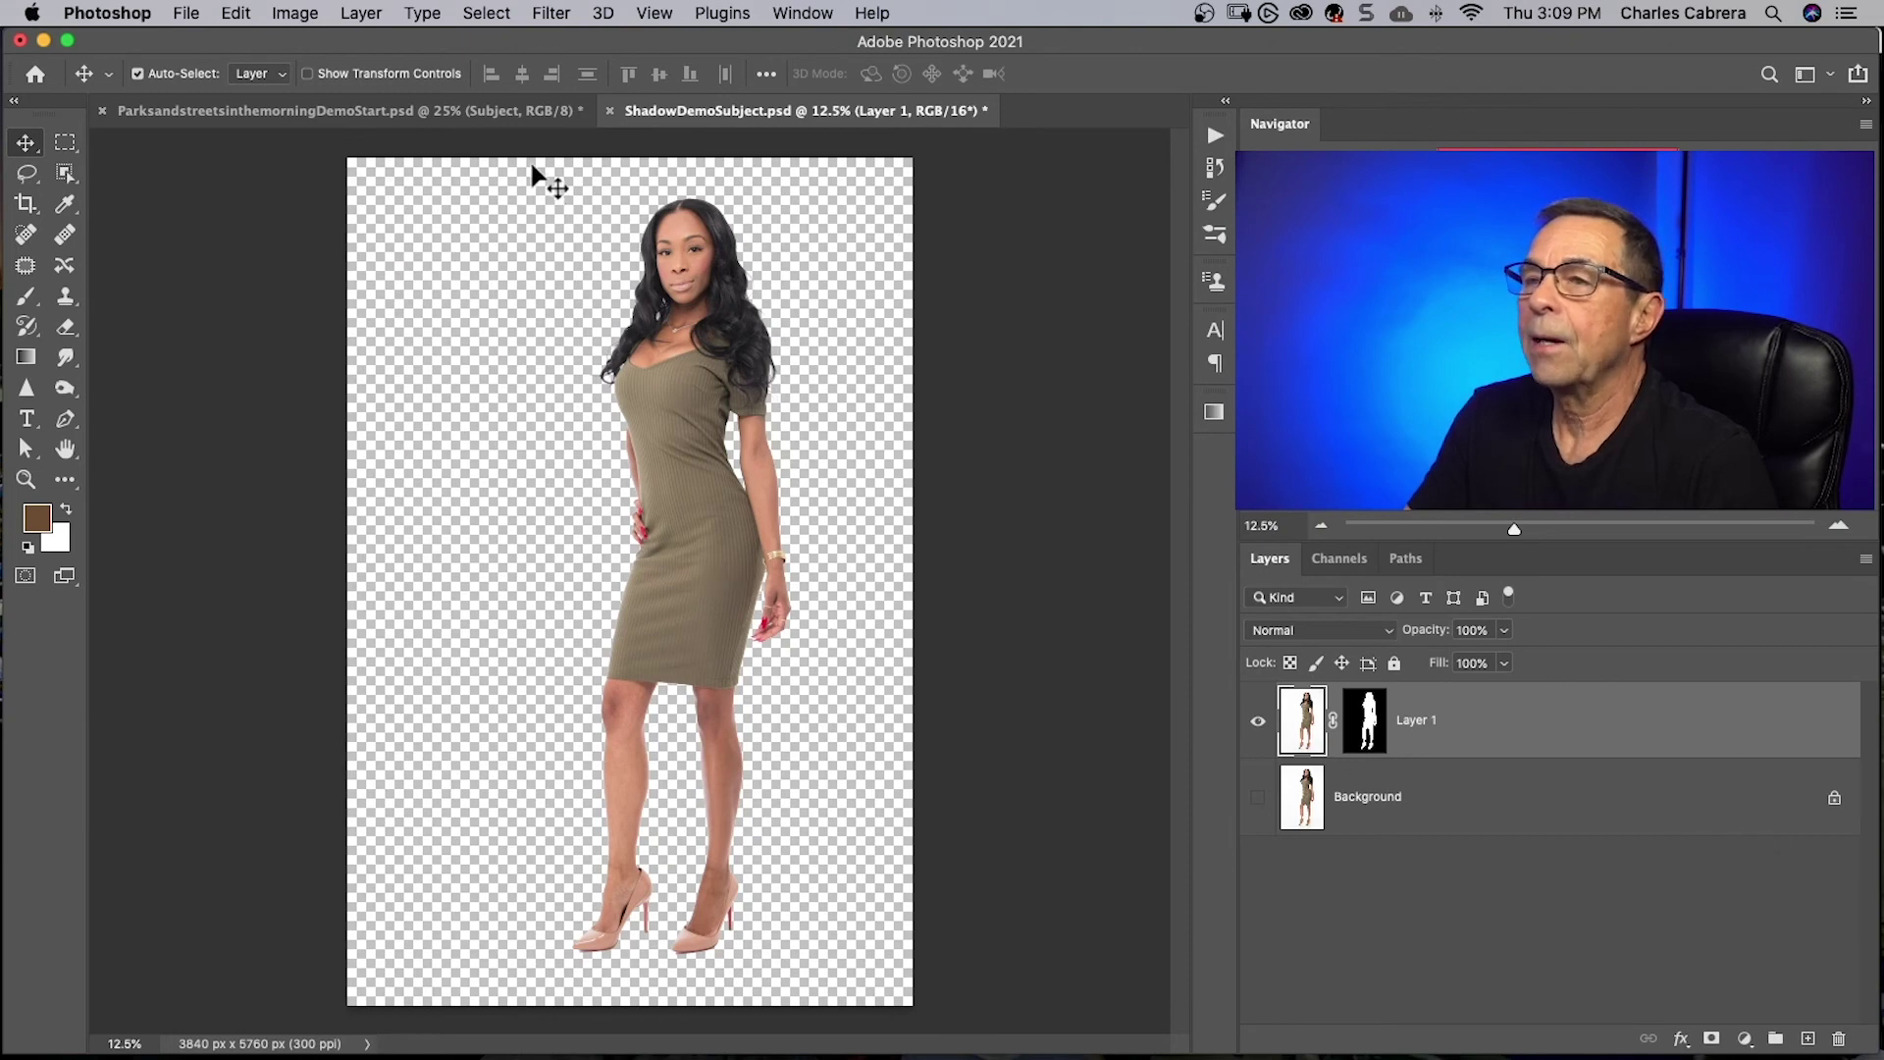
pyautogui.hotkey('ctrl', 'Tab')
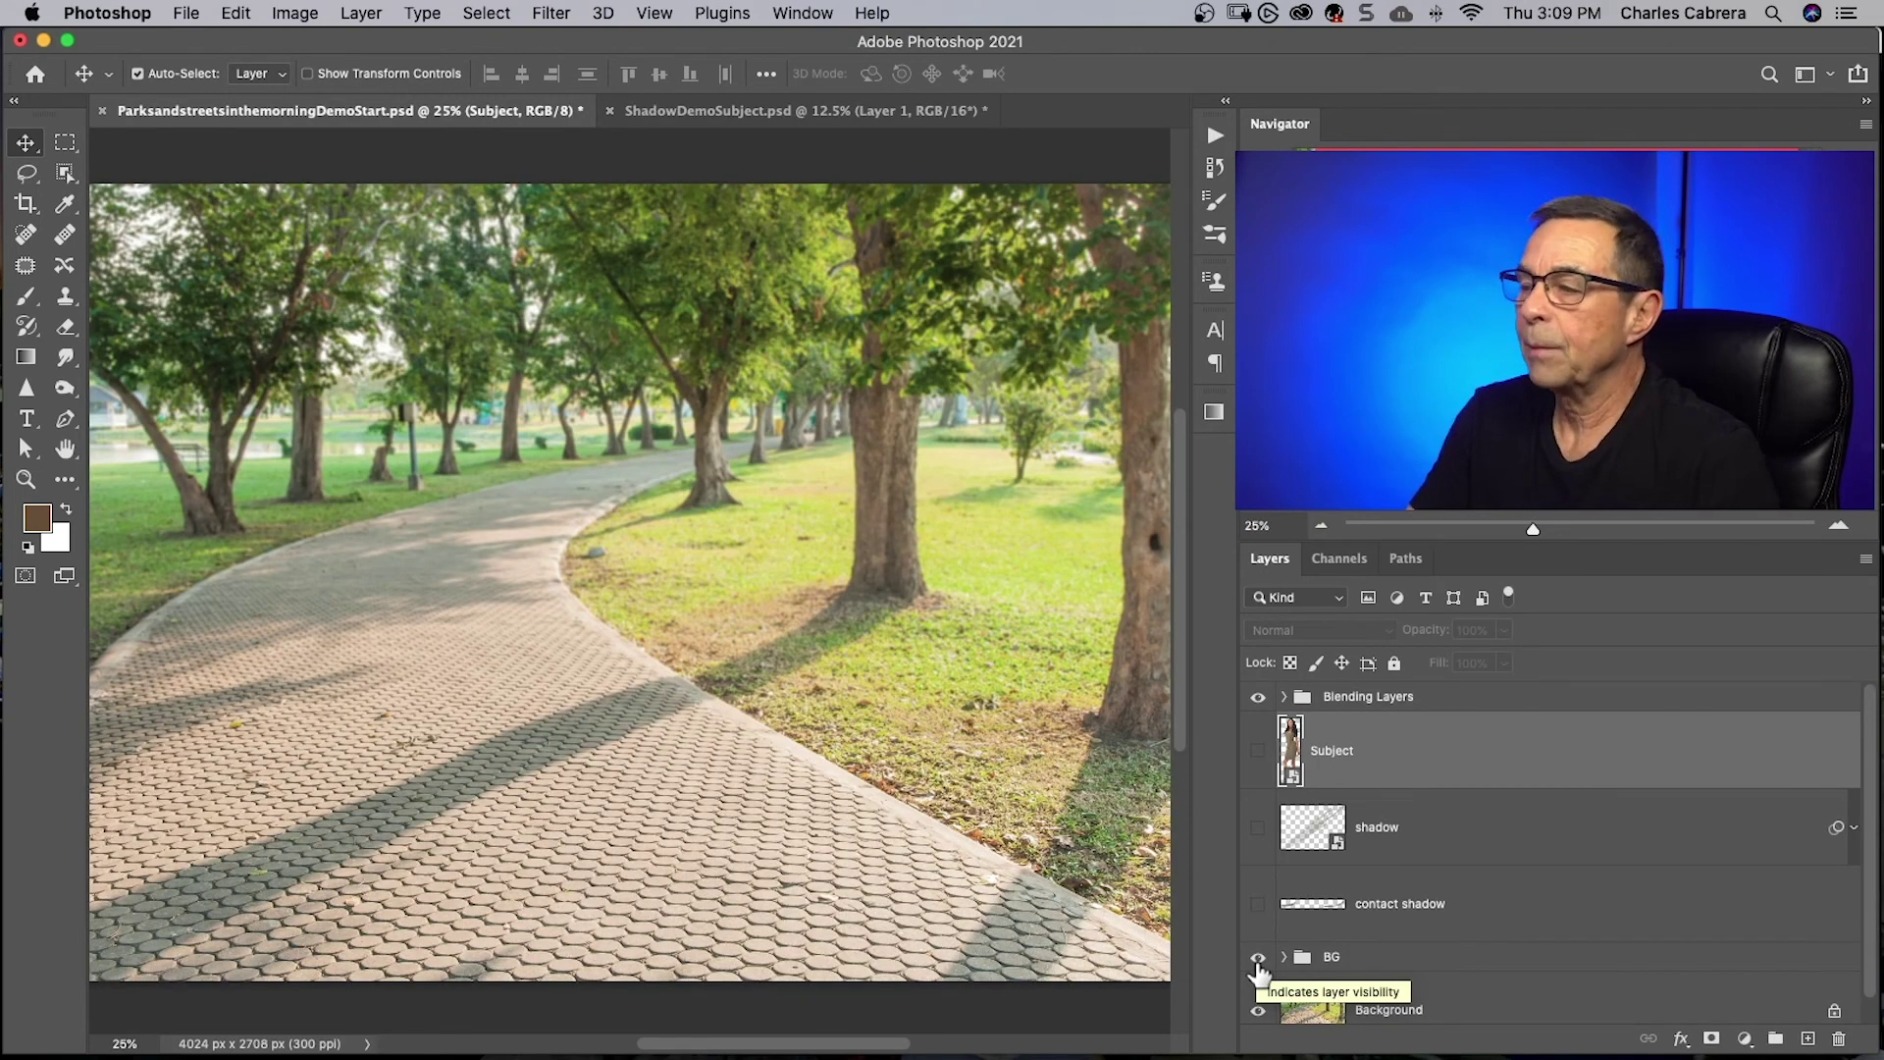
pyautogui.moveTo(1258, 904); pyautogui.dragTo(1259, 750)
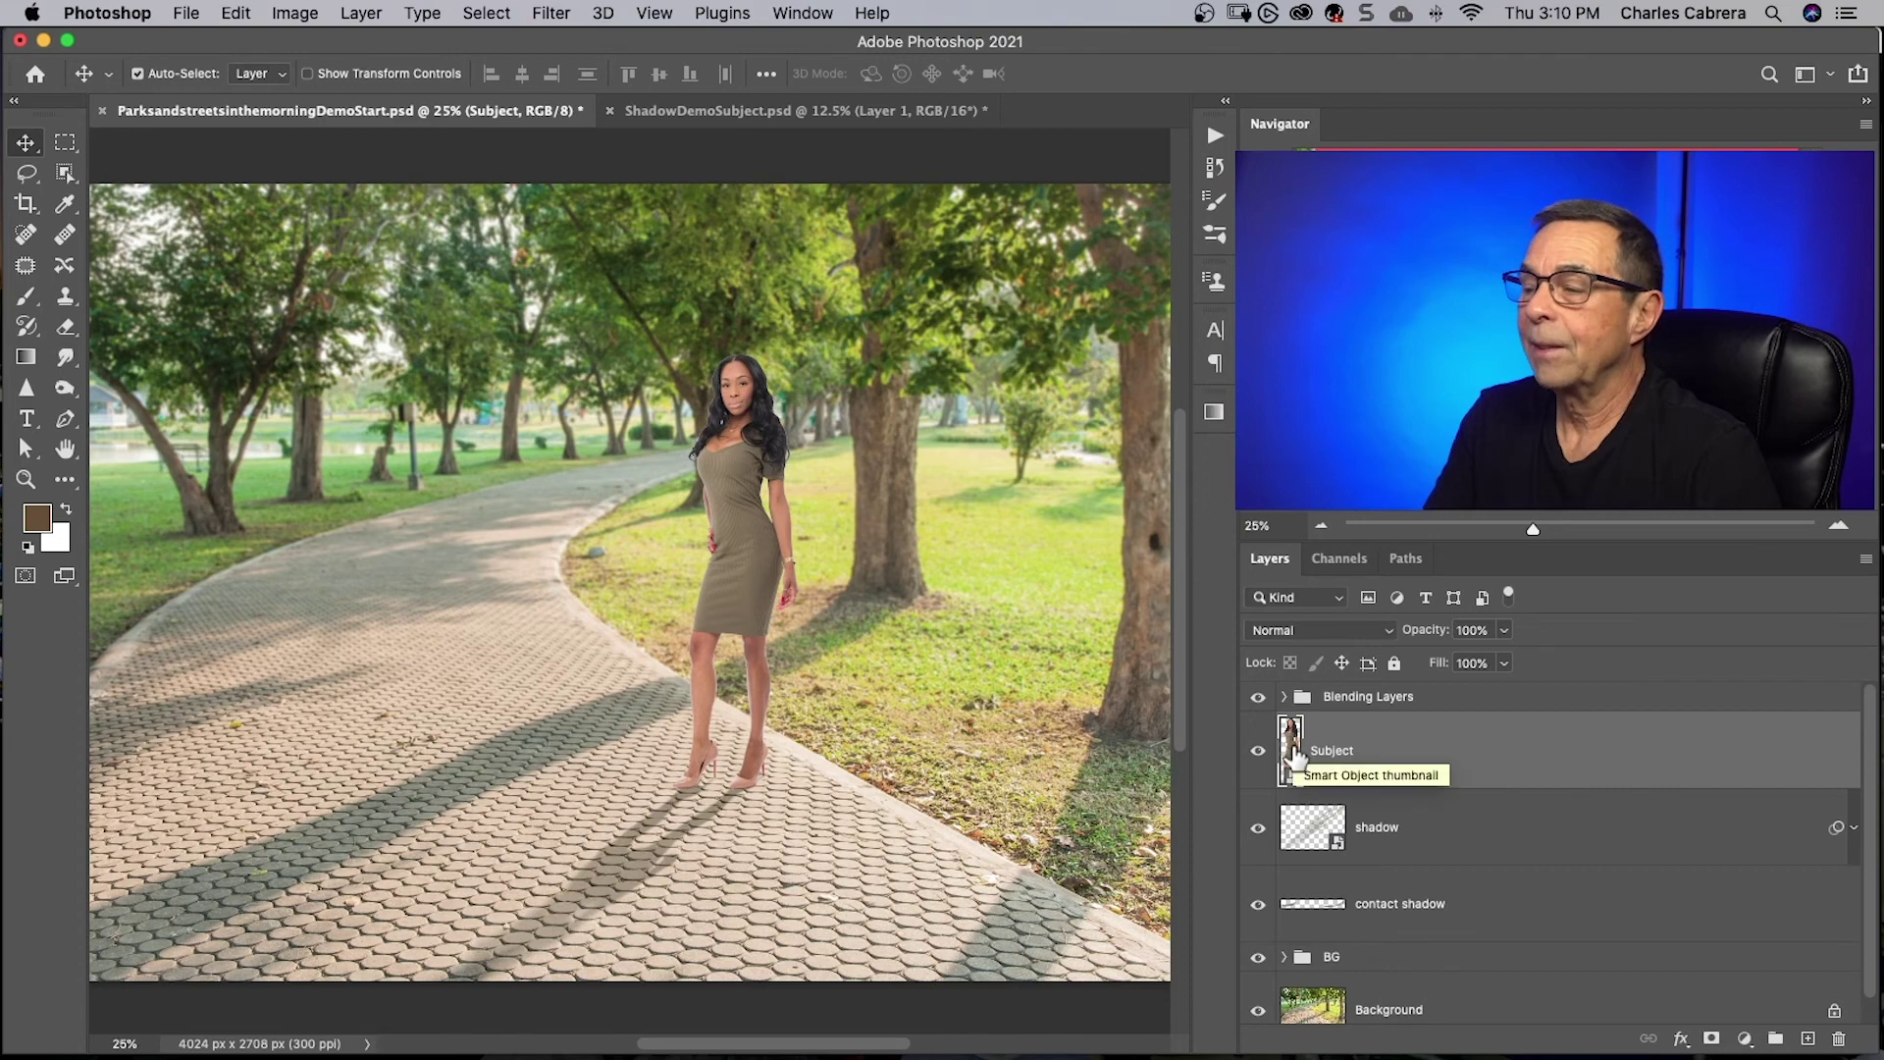
# Open the Subject smart object's contents to check for a layer mask, then close them
pyautogui.doubleClick(1292, 754)
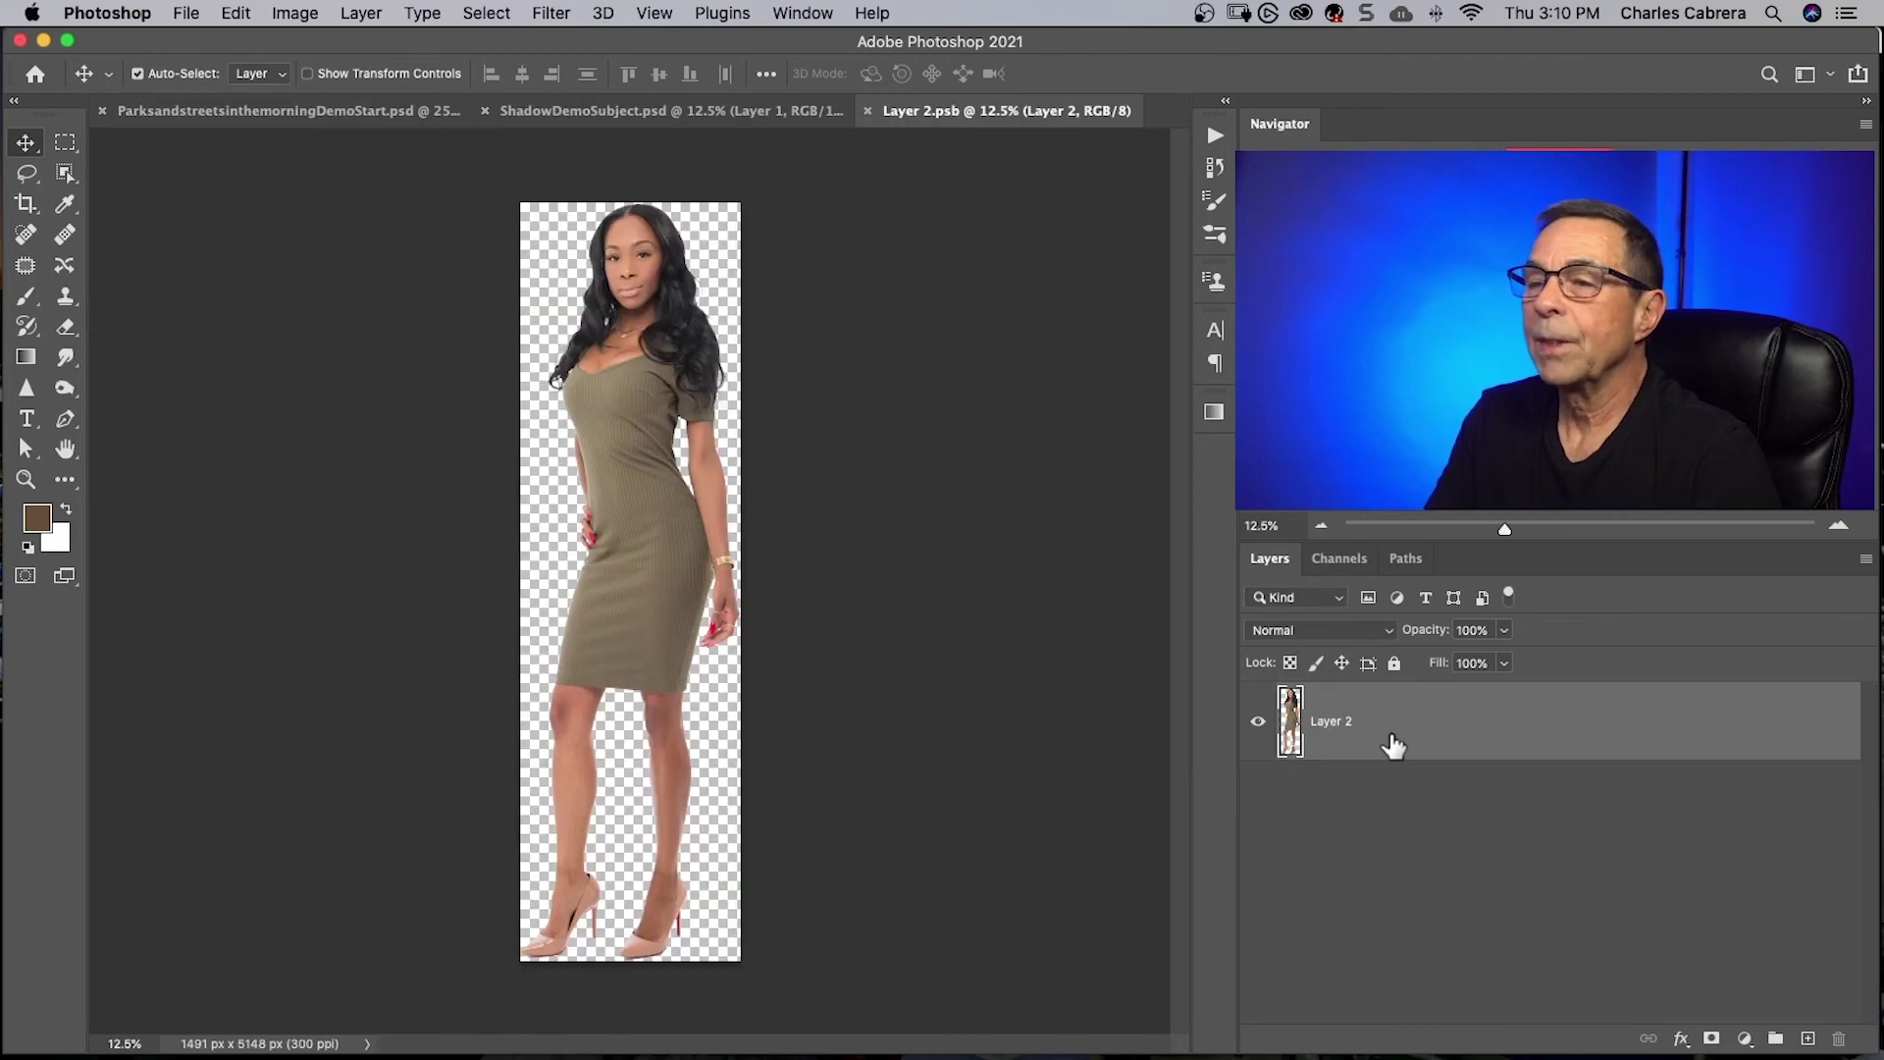
pyautogui.click(869, 109)
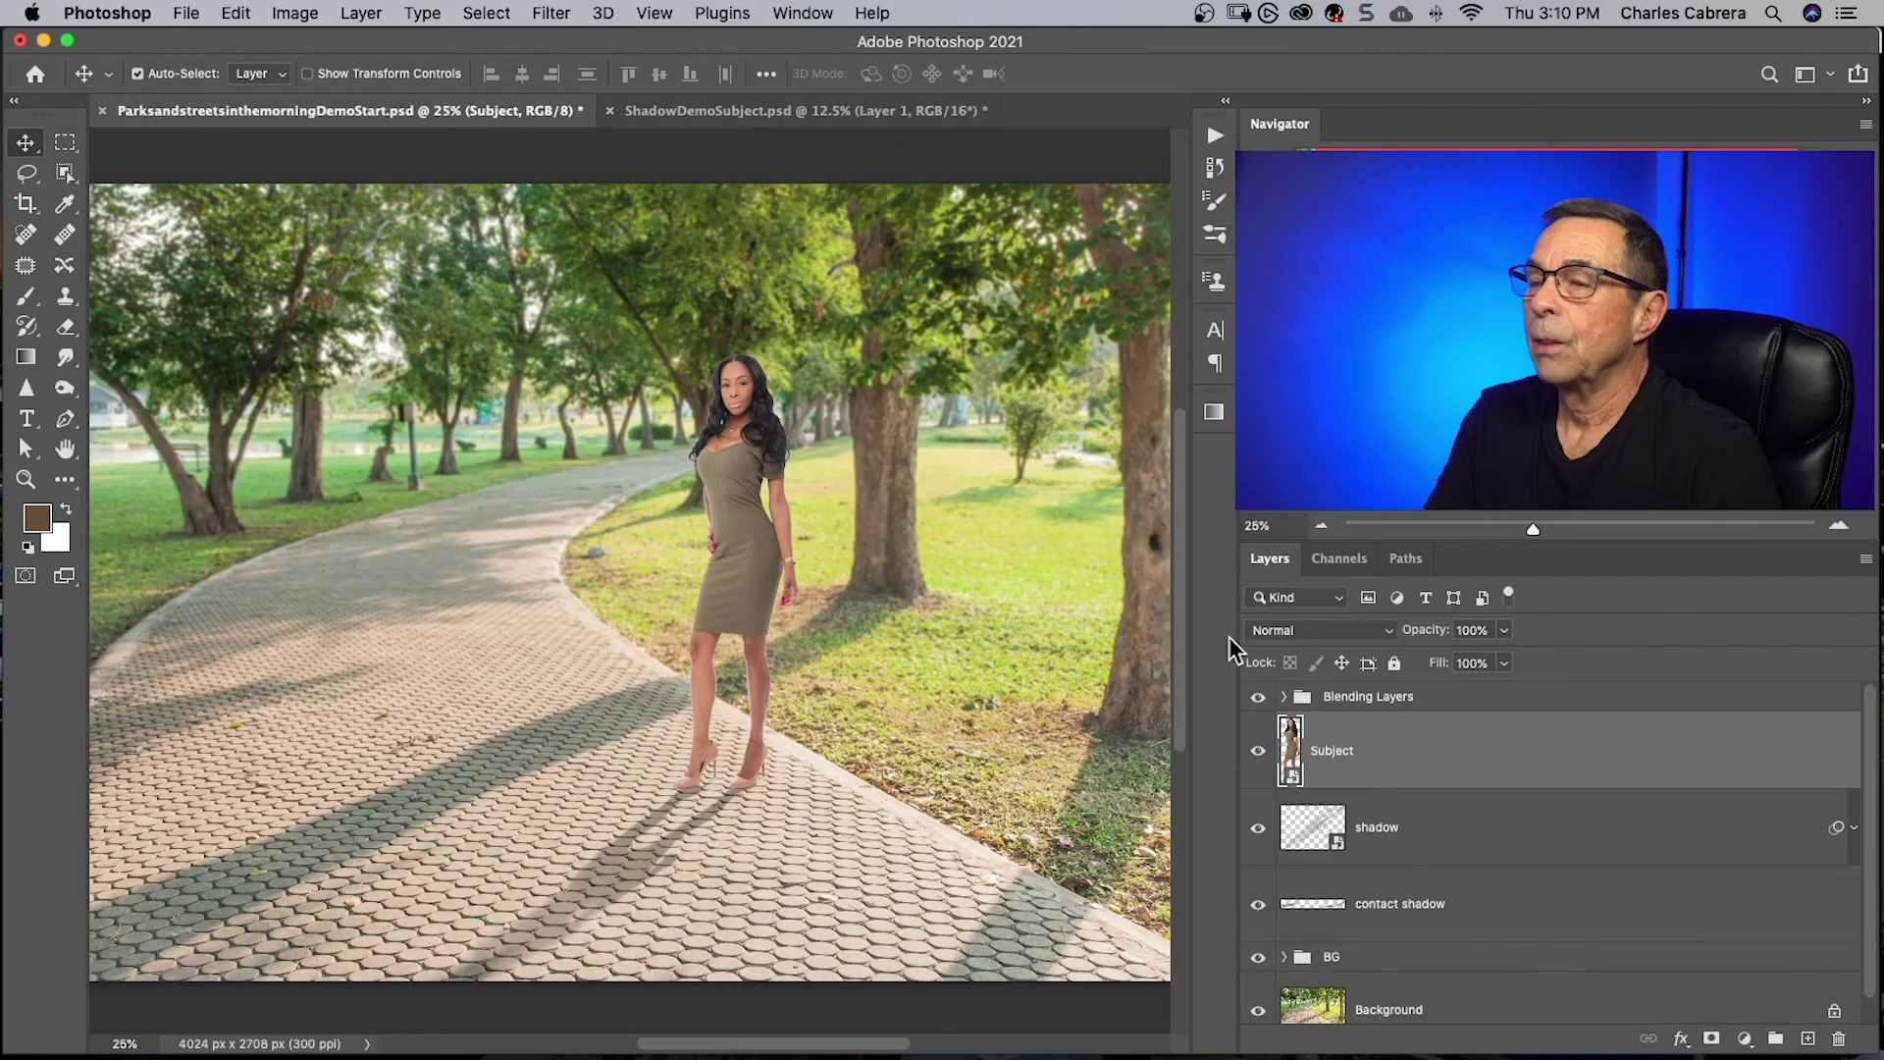
# In ShadowDemoSubject.psd, convert the masked Layer 1 into a smart object
pyautogui.click(714, 111)
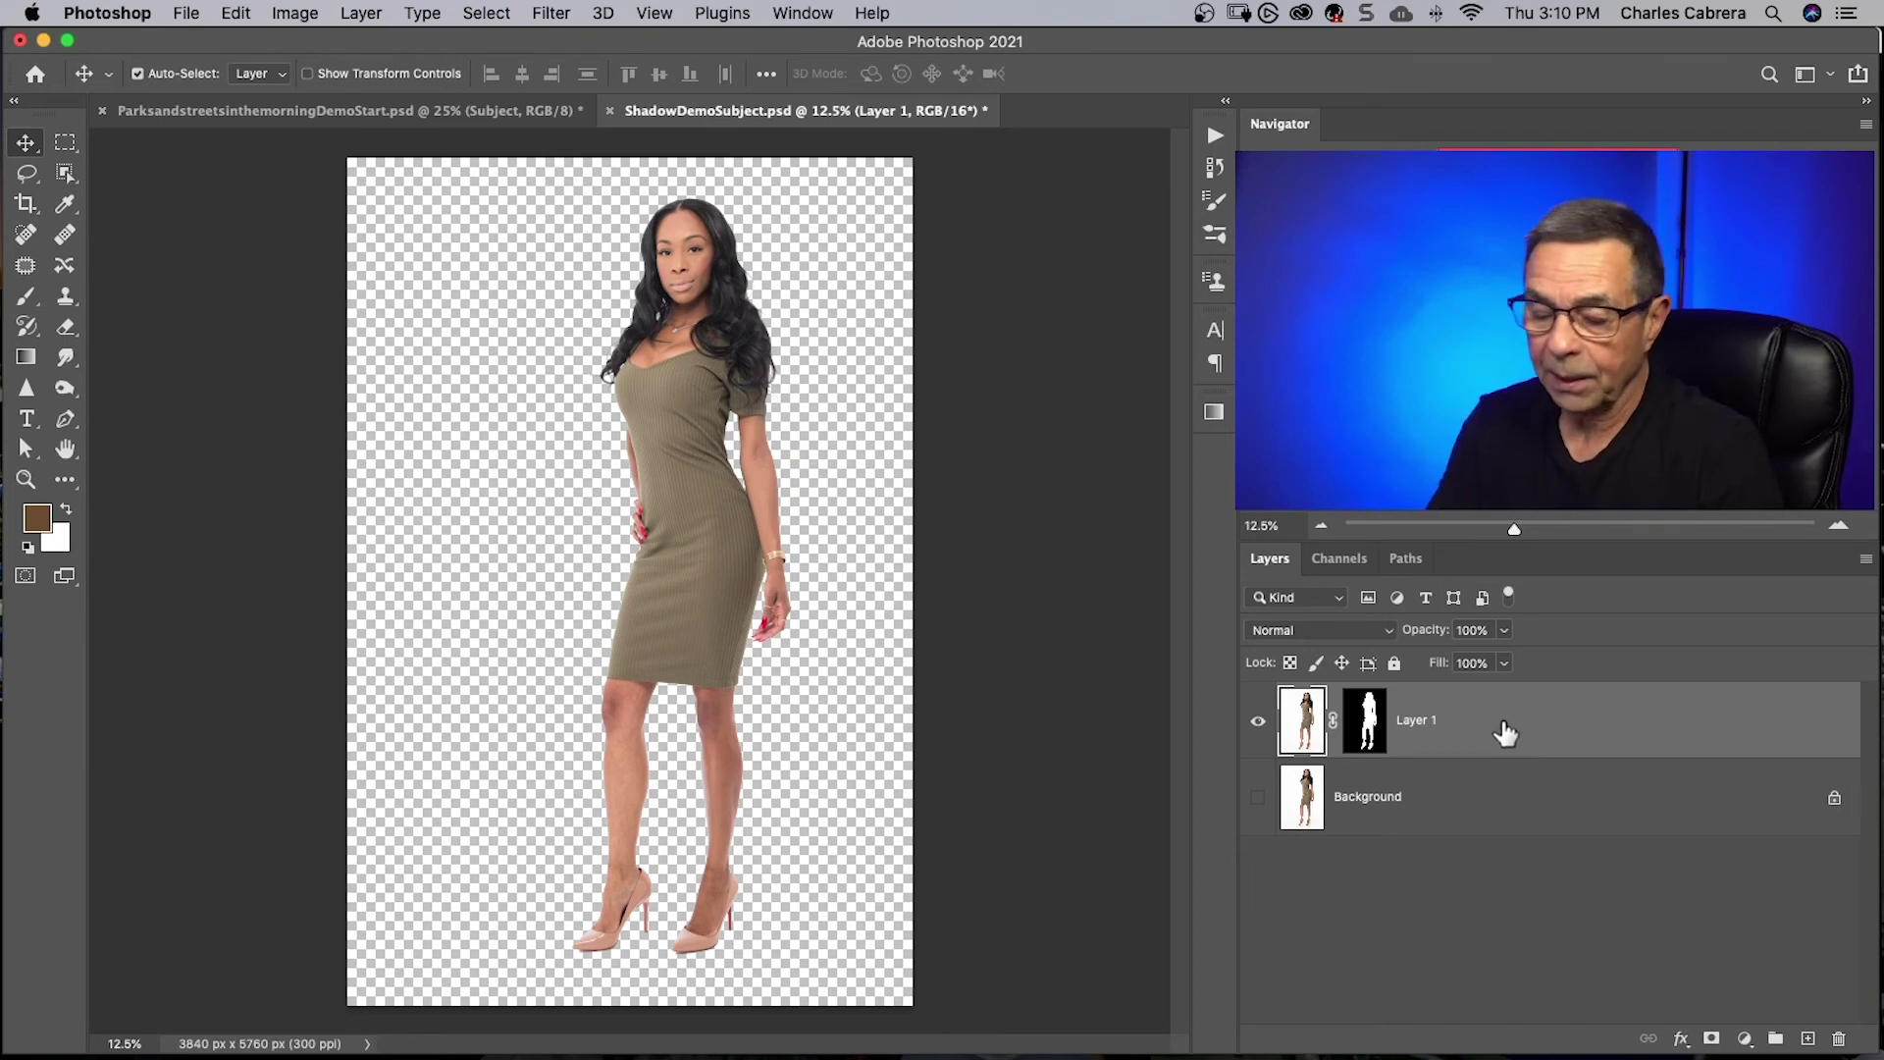
pyautogui.rightClick(1506, 732)
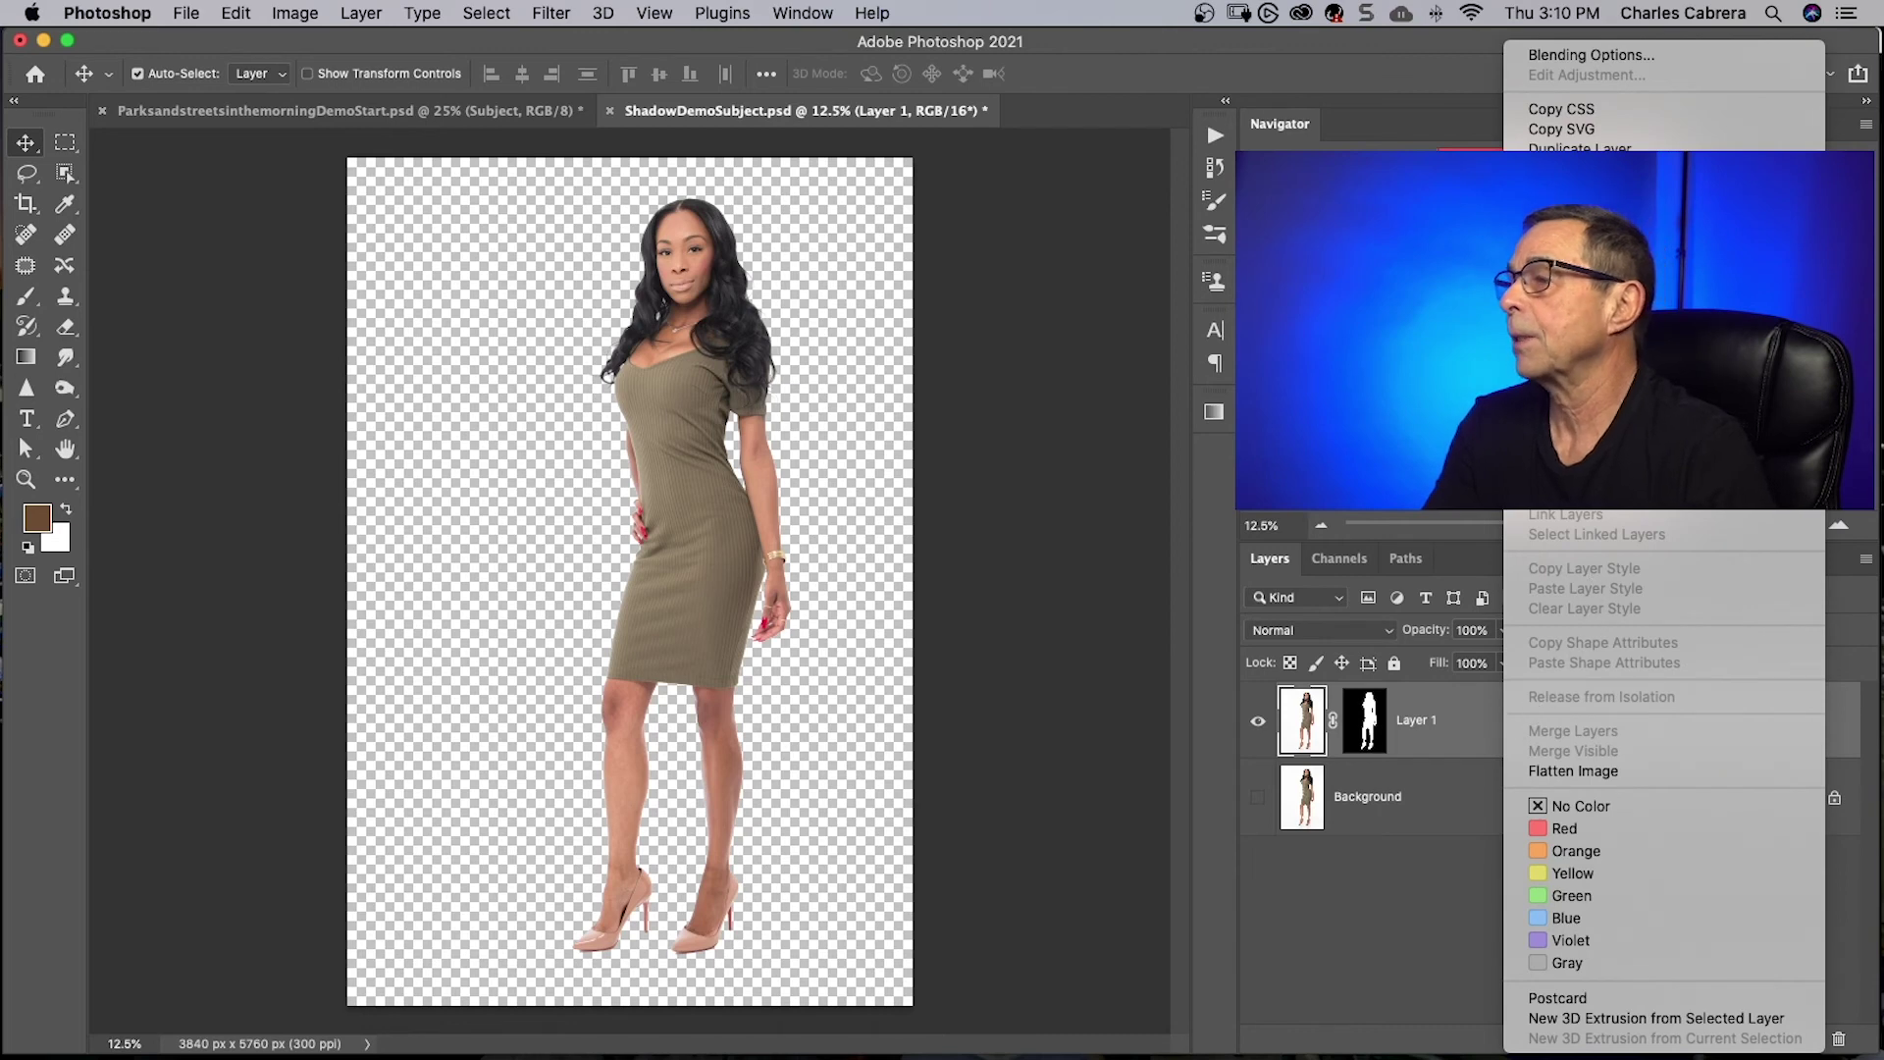
pyautogui.click(1503, 720)
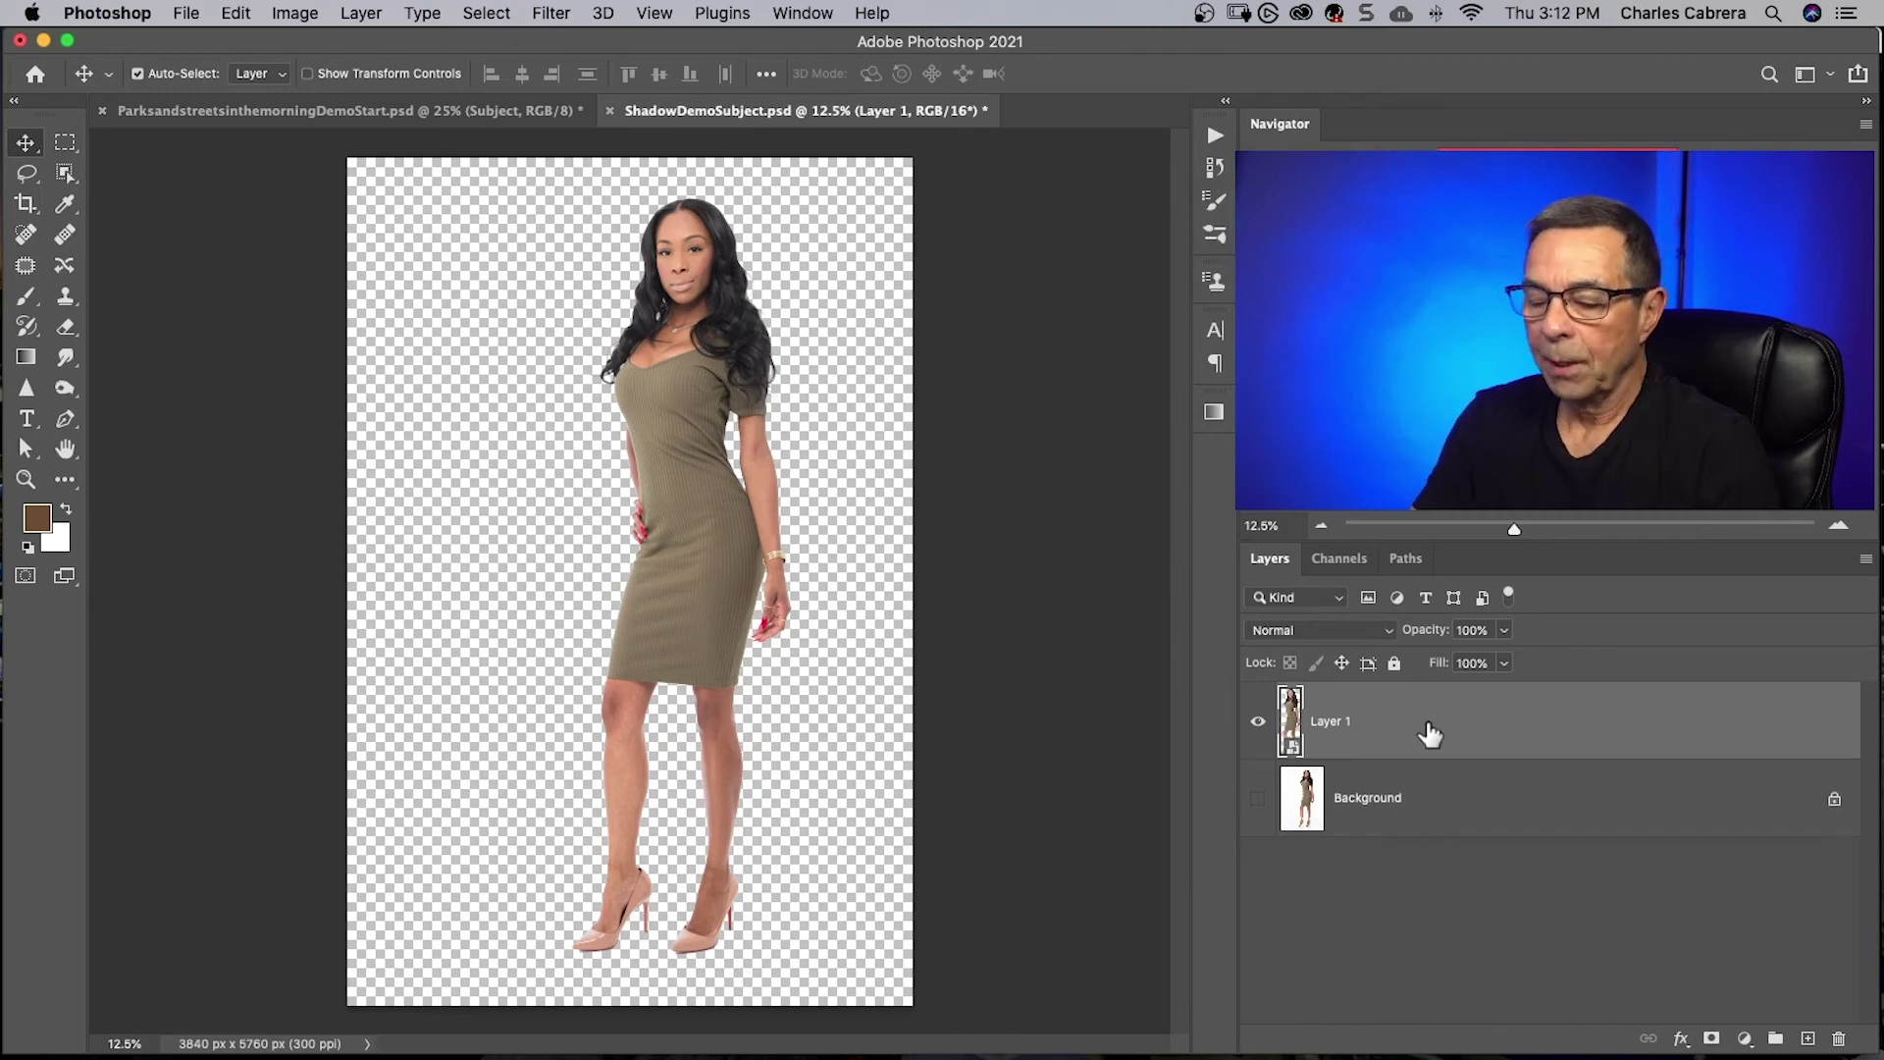
# Copy the Layer 1 smart object into the park composite, directly above the Subject layer
pyautogui.press('super')
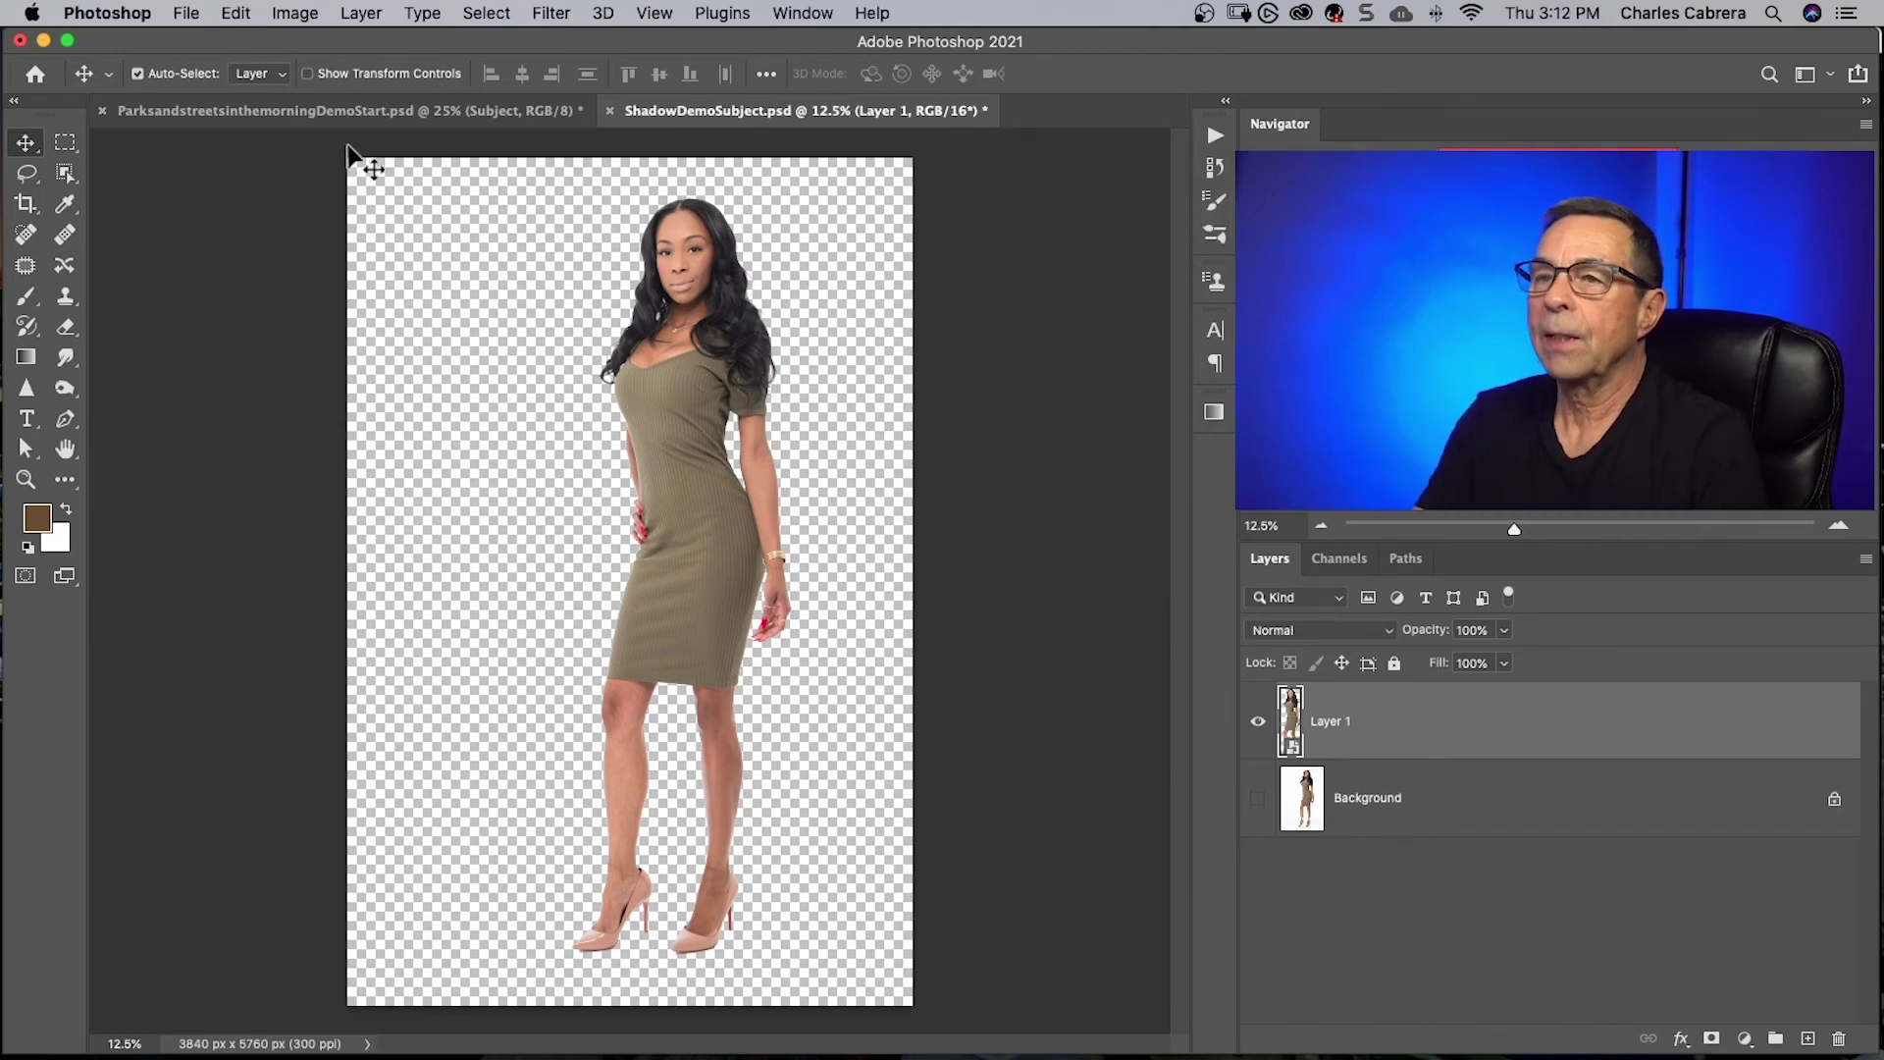
pyautogui.click(344, 110)
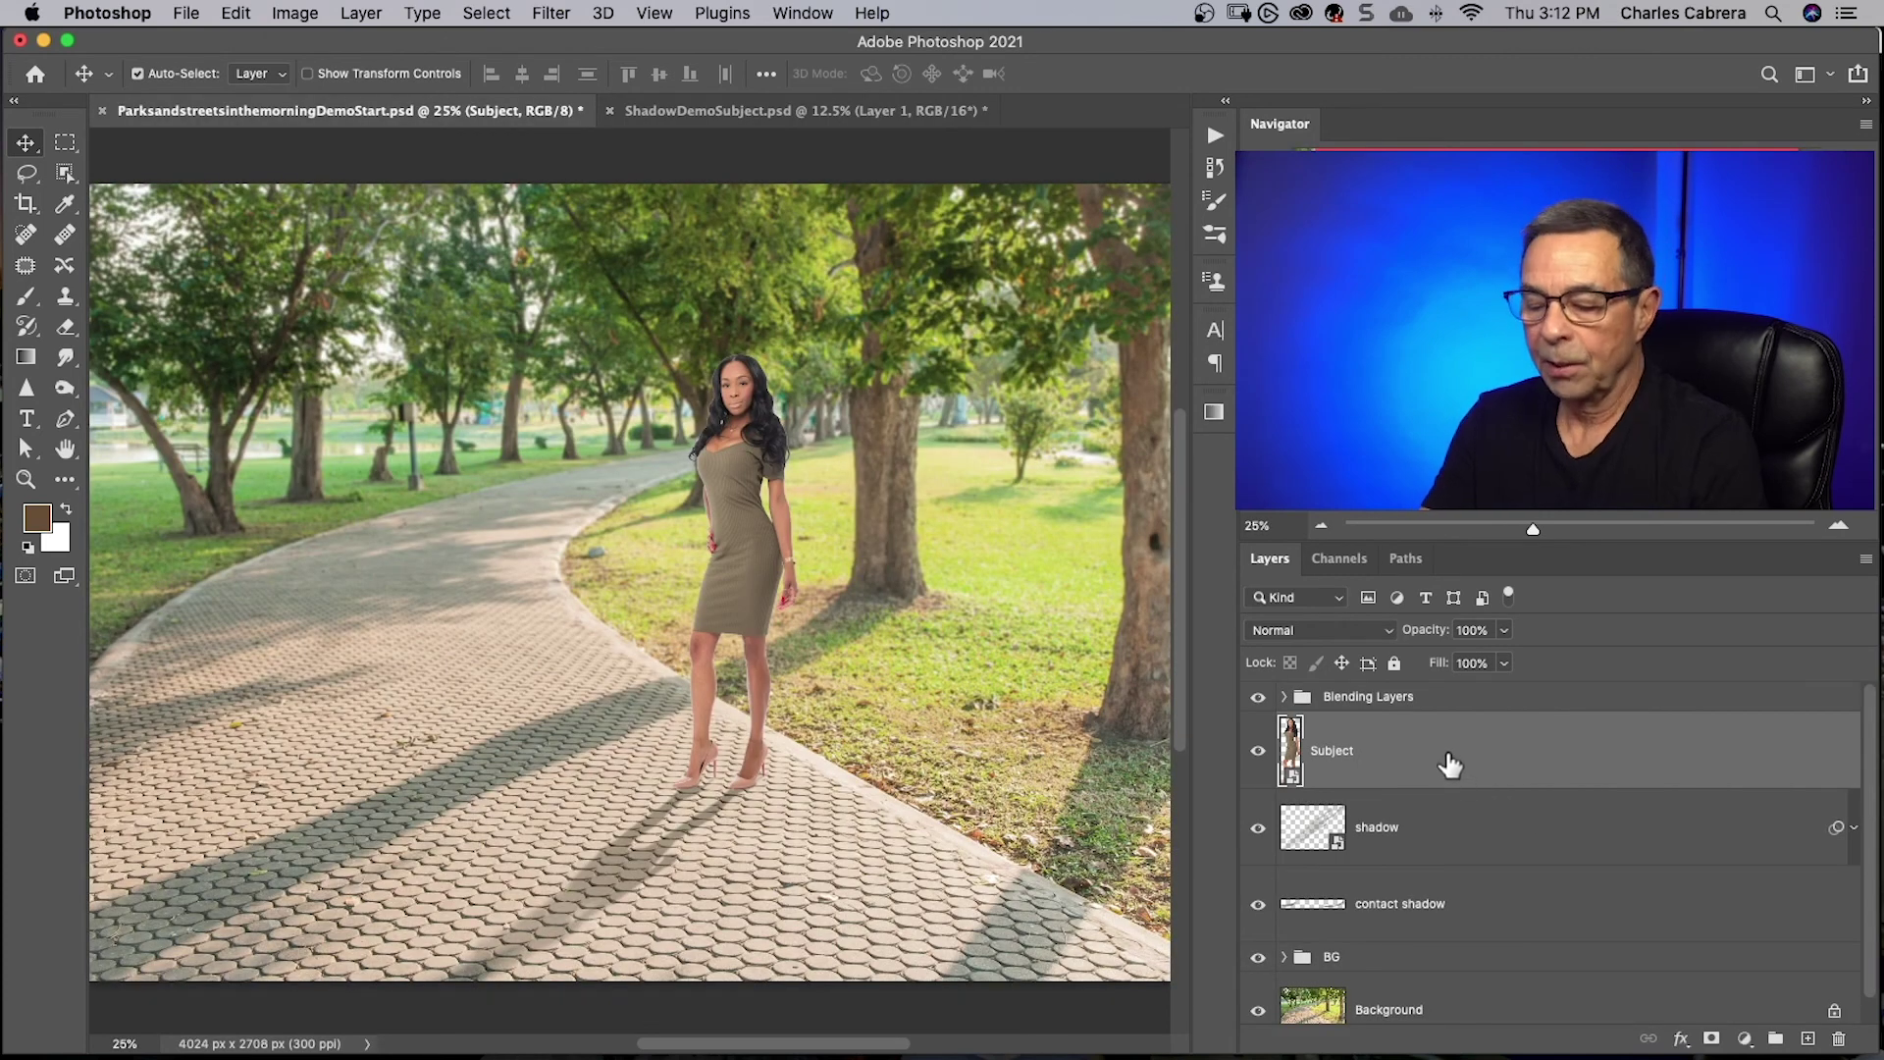
pyautogui.press('super+c')
pyautogui.press('super+v')
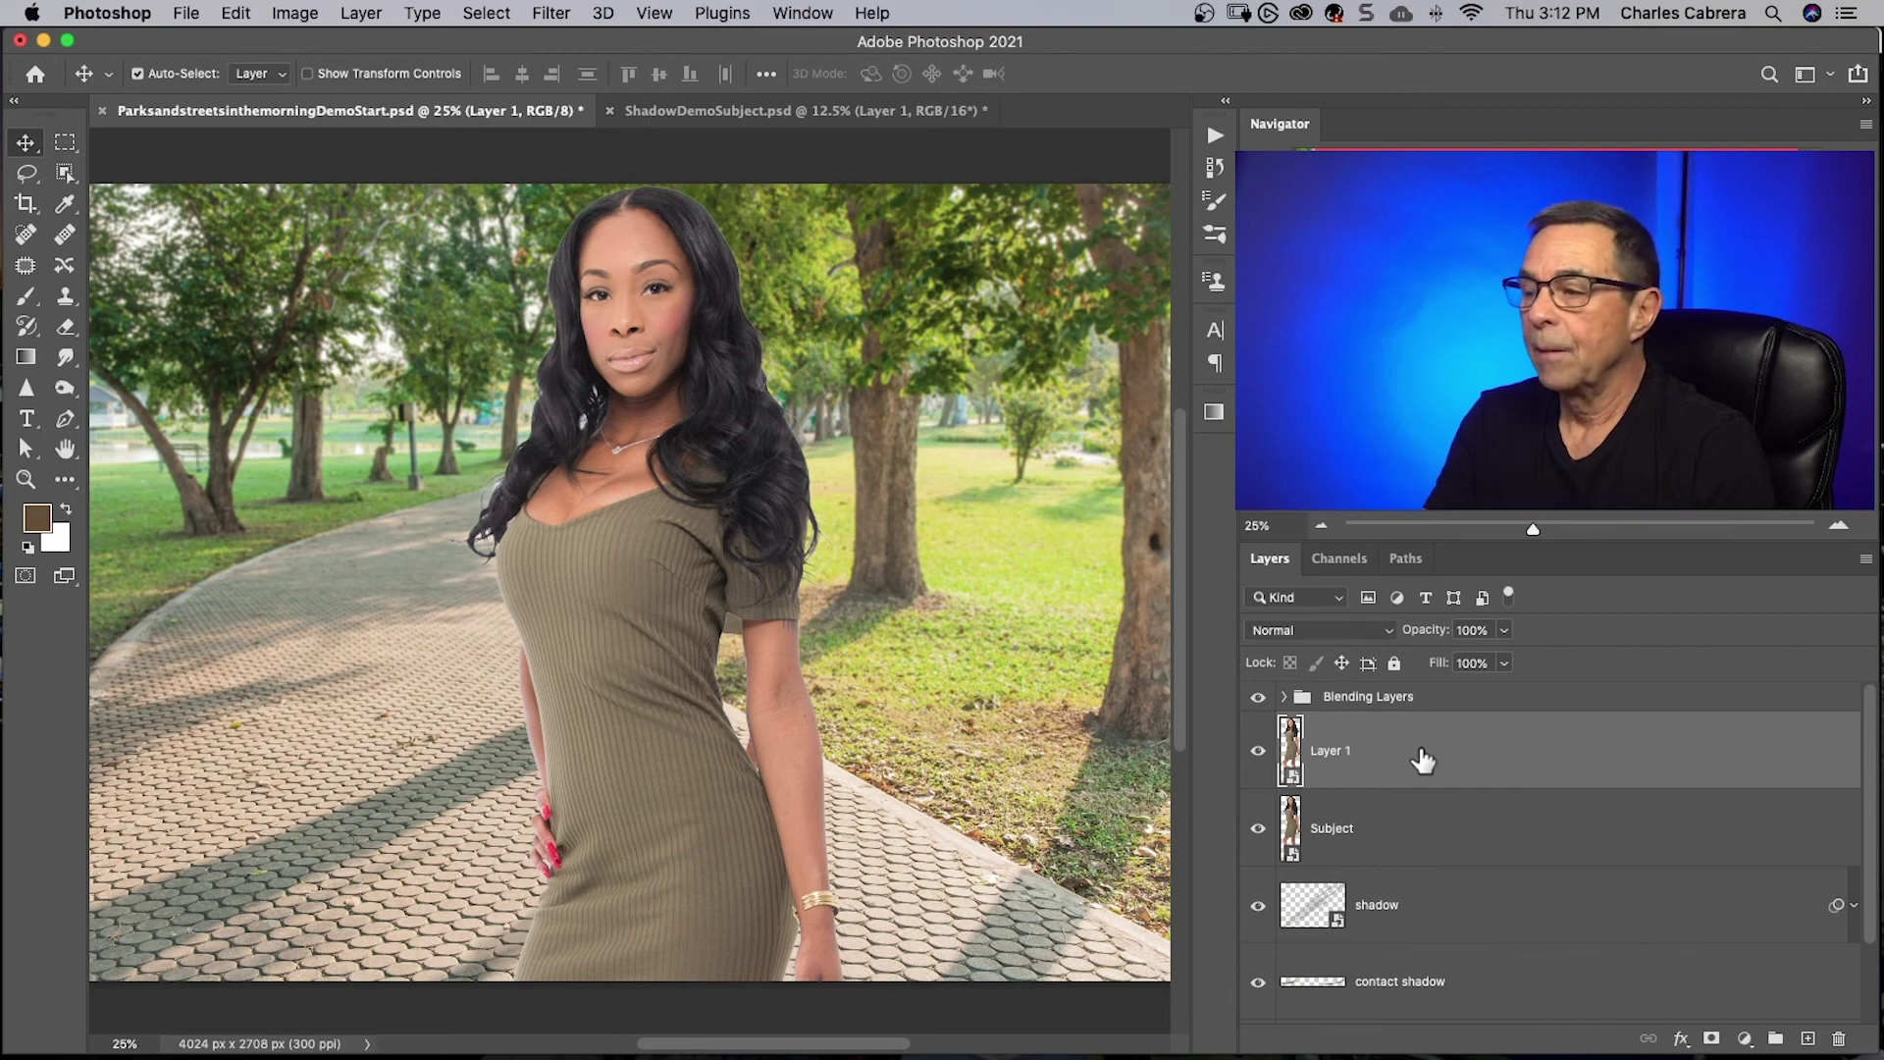
# Scale the pasted Layer 1 smart object proportionally to about 29.7% and place it standing just beside the original subject on the path
pyautogui.press('super+t')
pyautogui.press('super+0')
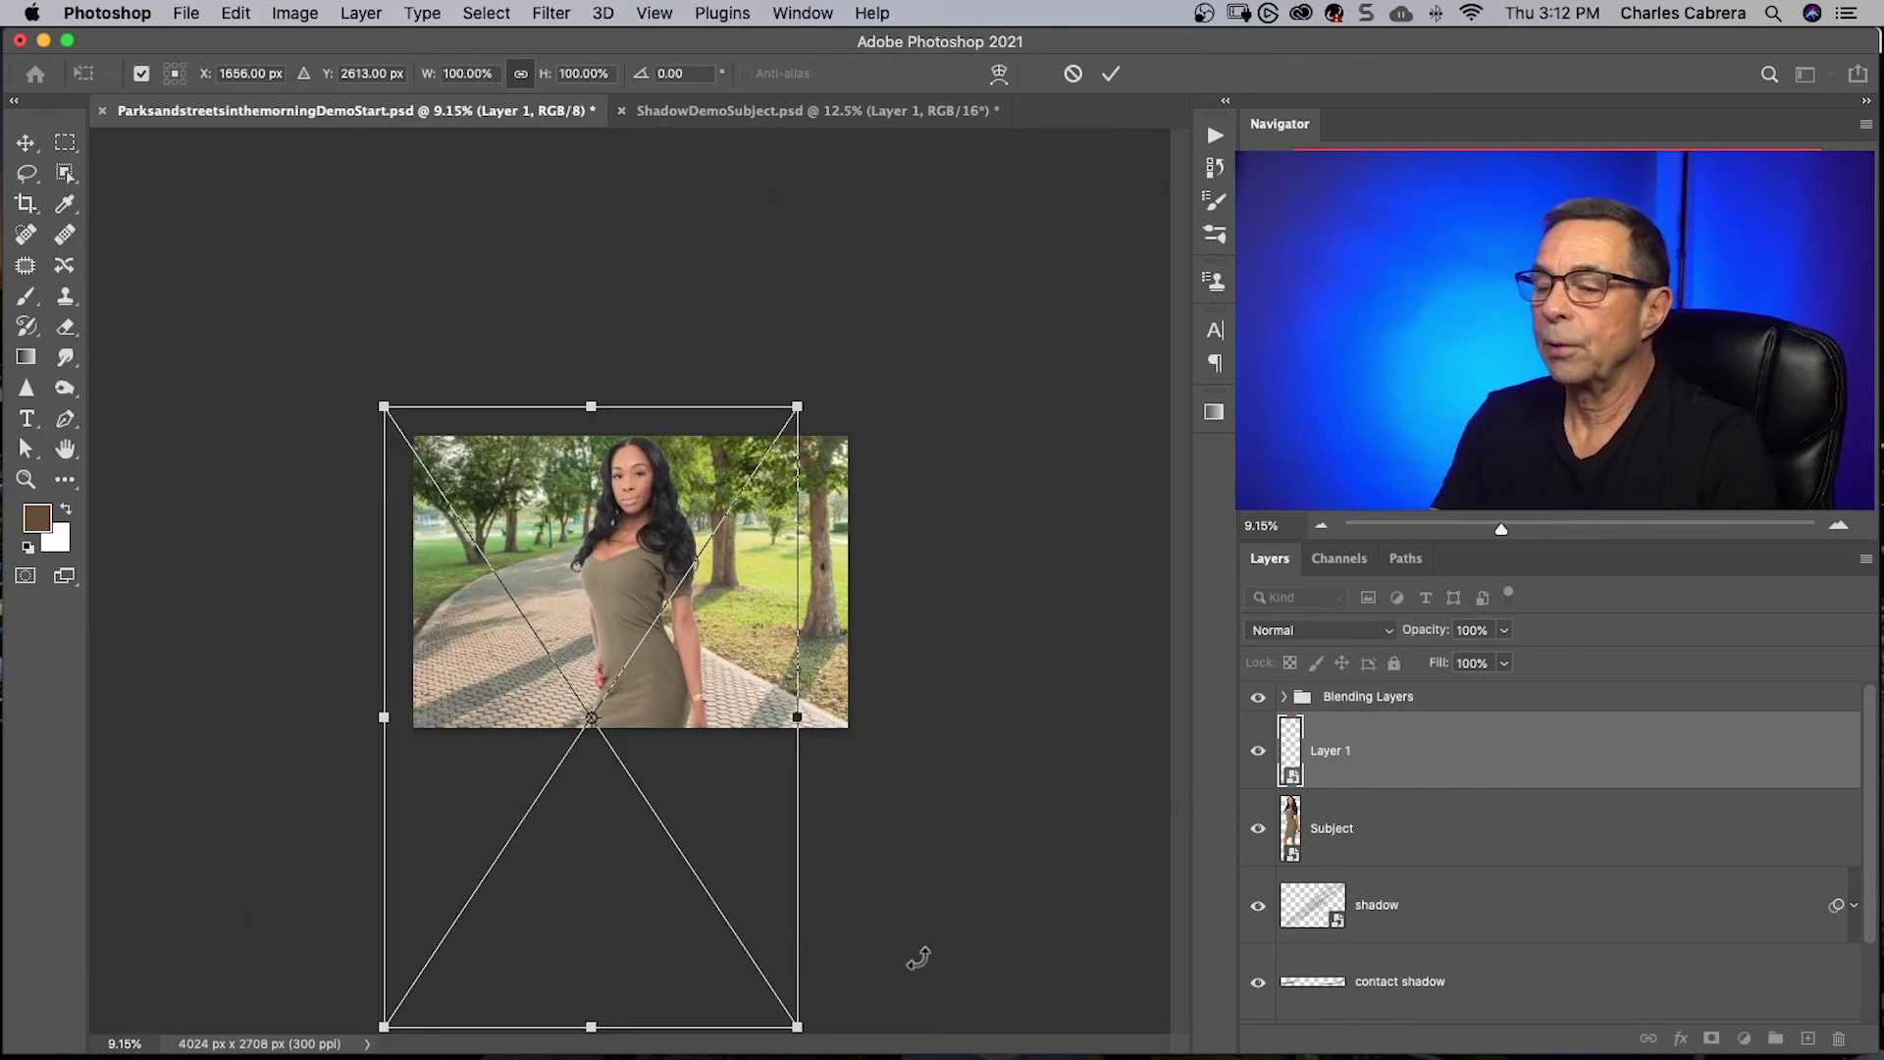
pyautogui.moveTo(797, 1023); pyautogui.dragTo(760, 758)
pyautogui.moveTo(384, 407); pyautogui.dragTo(480, 549)
pyautogui.moveTo(585, 652); pyautogui.dragTo(687, 537)
pyautogui.moveTo(574, 422); pyautogui.dragTo(603, 471)
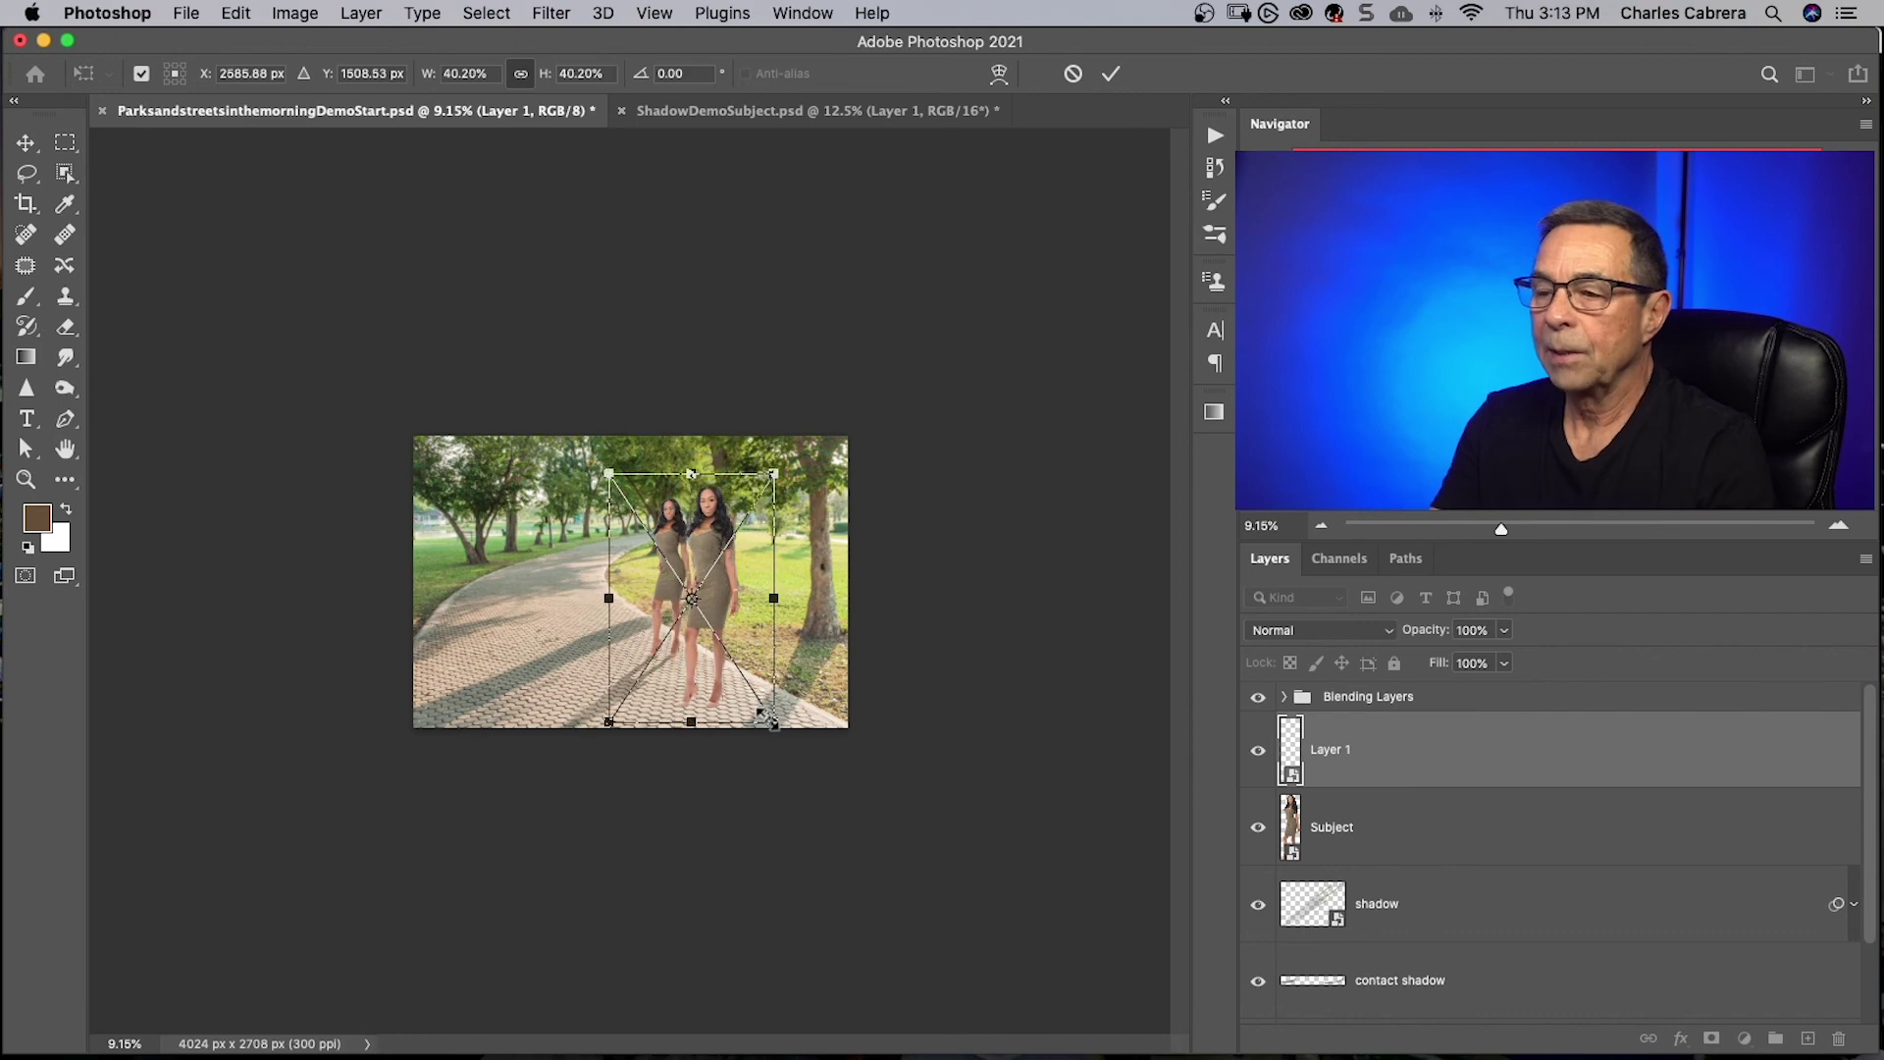
pyautogui.moveTo(772, 721); pyautogui.dragTo(735, 671)
pyautogui.press('super+equal')
pyautogui.press('super+equal')
pyautogui.press('super+equal')
pyautogui.moveTo(907, 320); pyautogui.dragTo(904, 320)
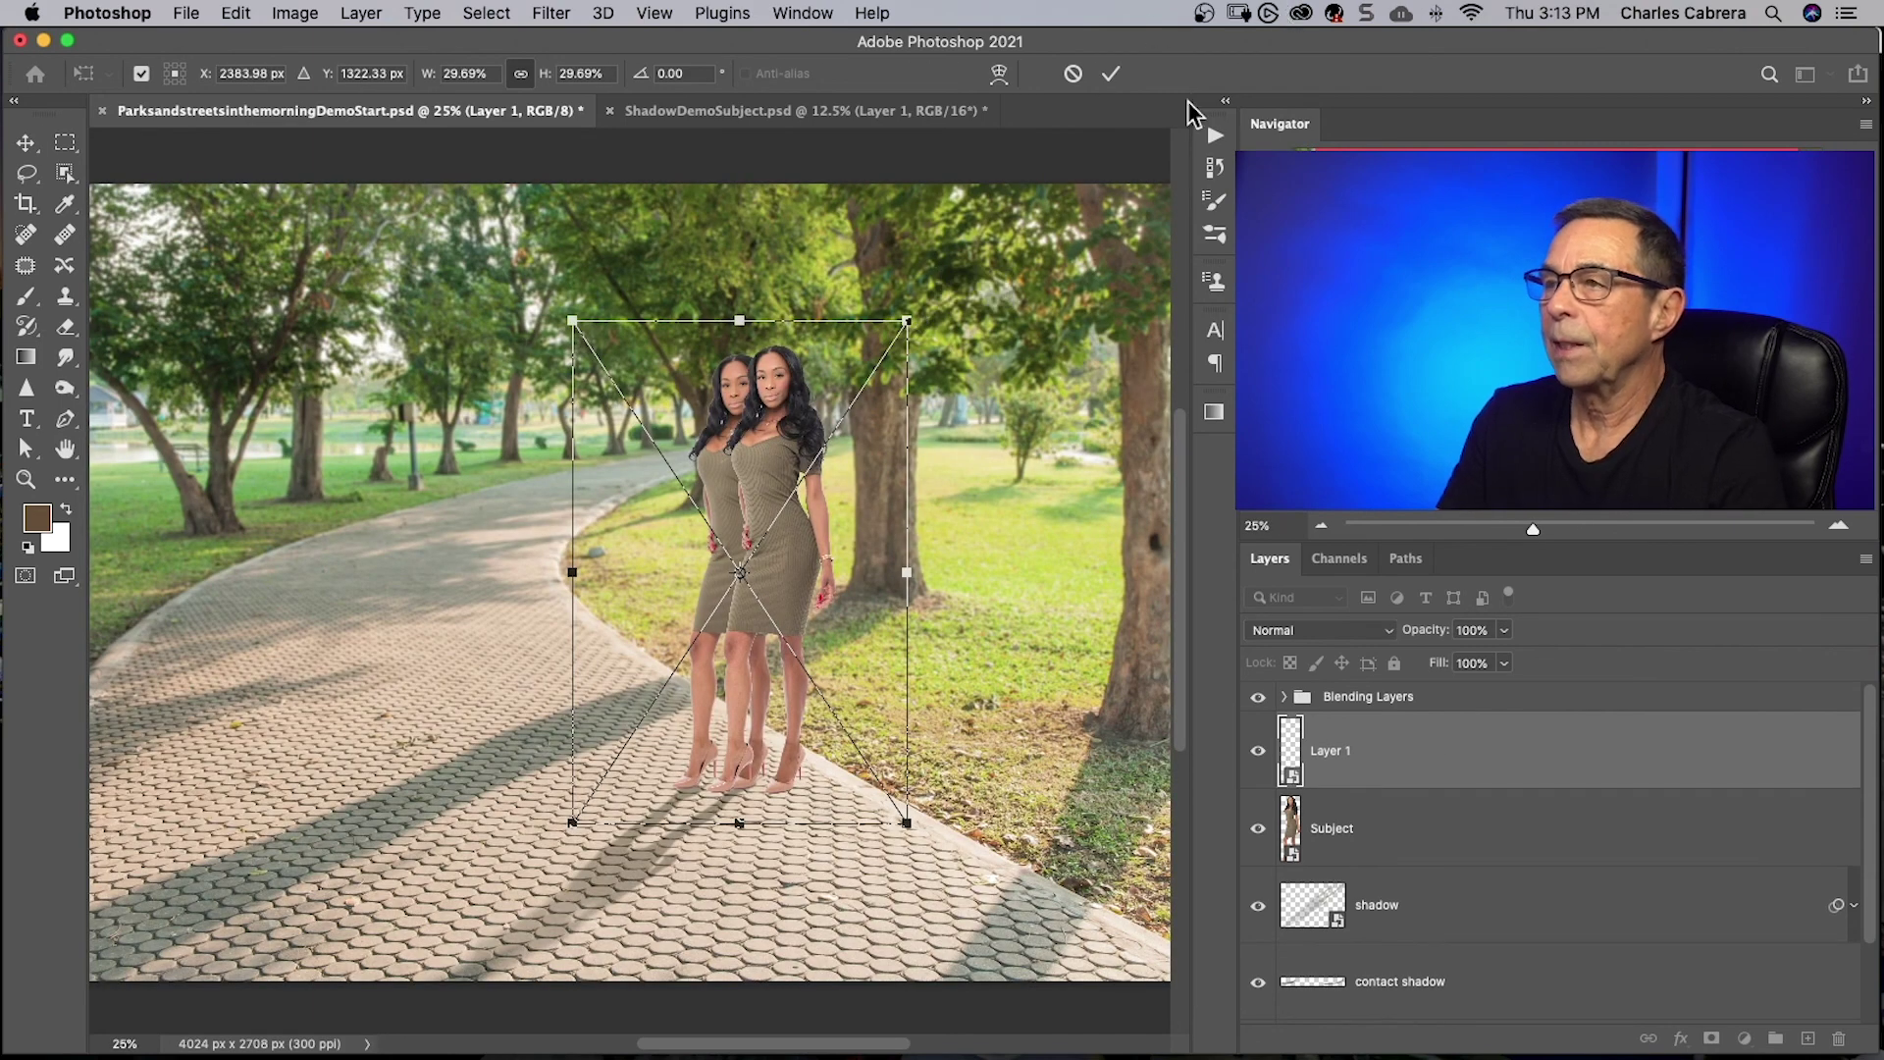
pyautogui.press('Return')
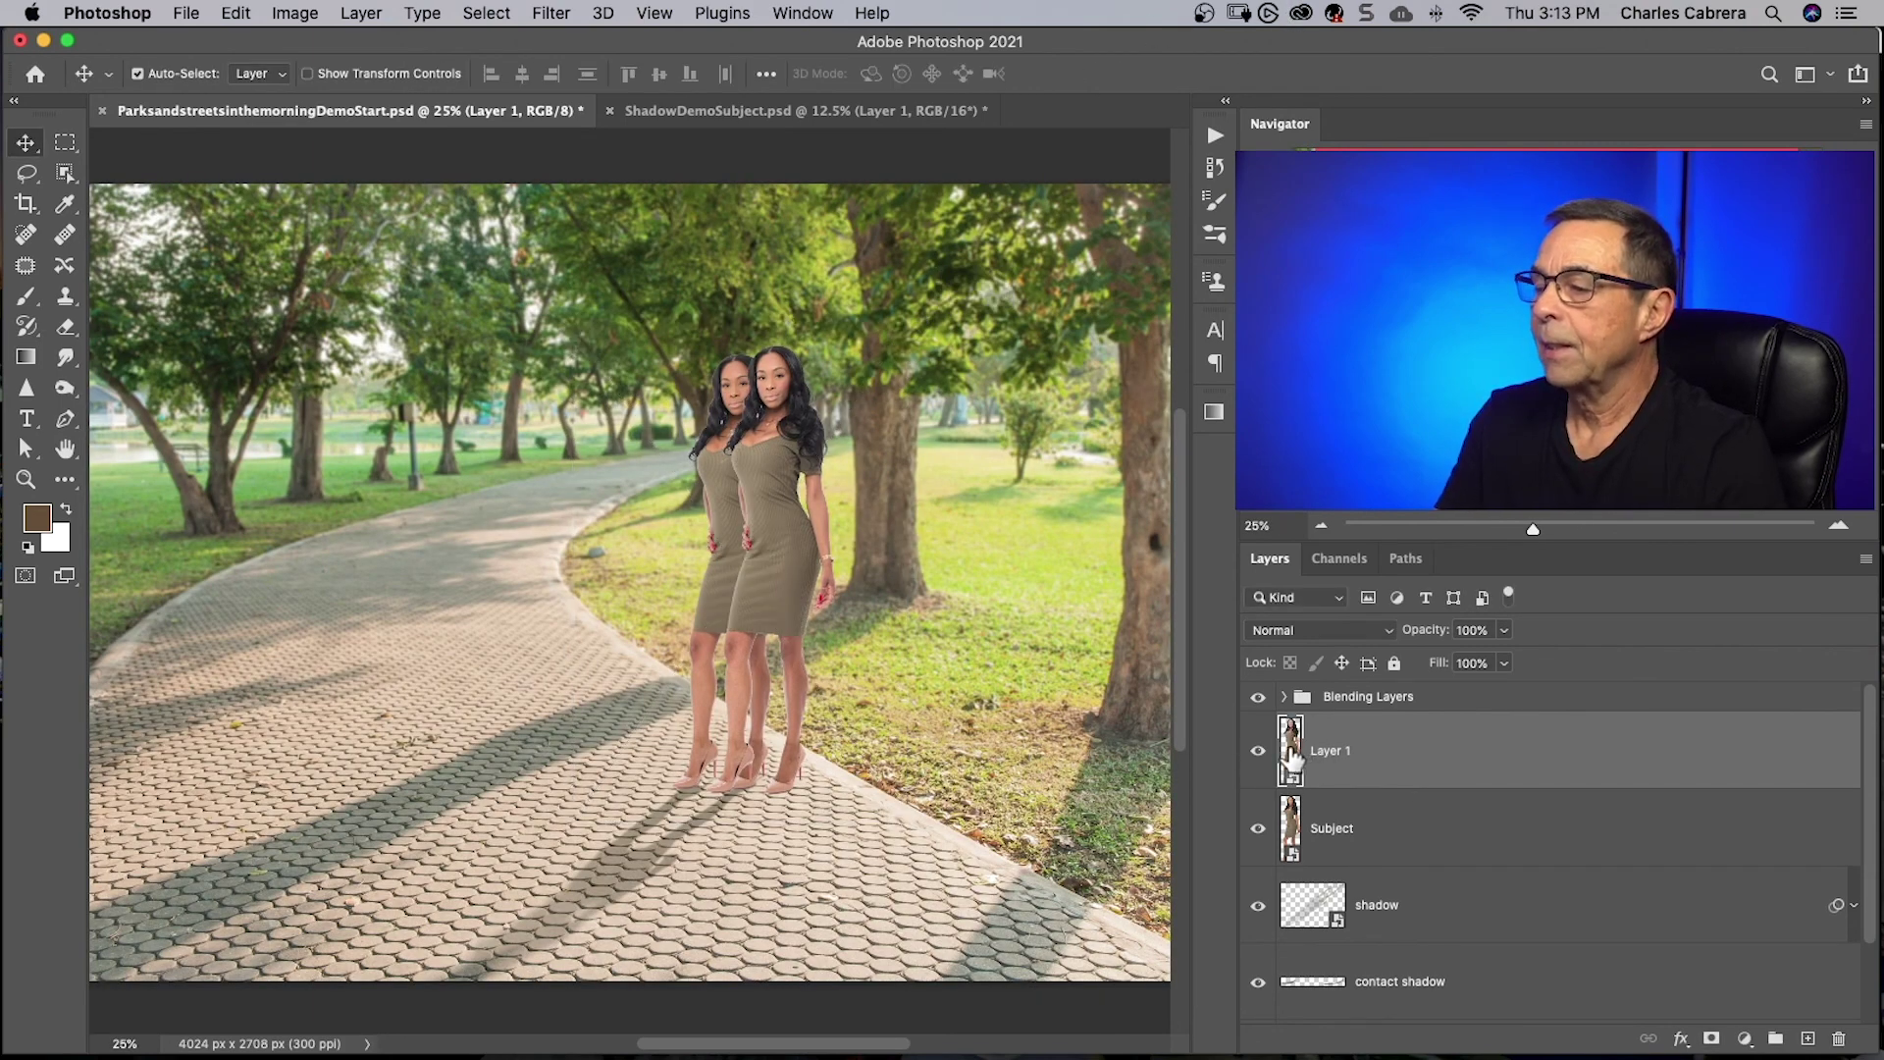
# Open the pasted Layer 1 smart object's contents, select its layer mask for inspection, then close the contents
pyautogui.doubleClick(1292, 756)
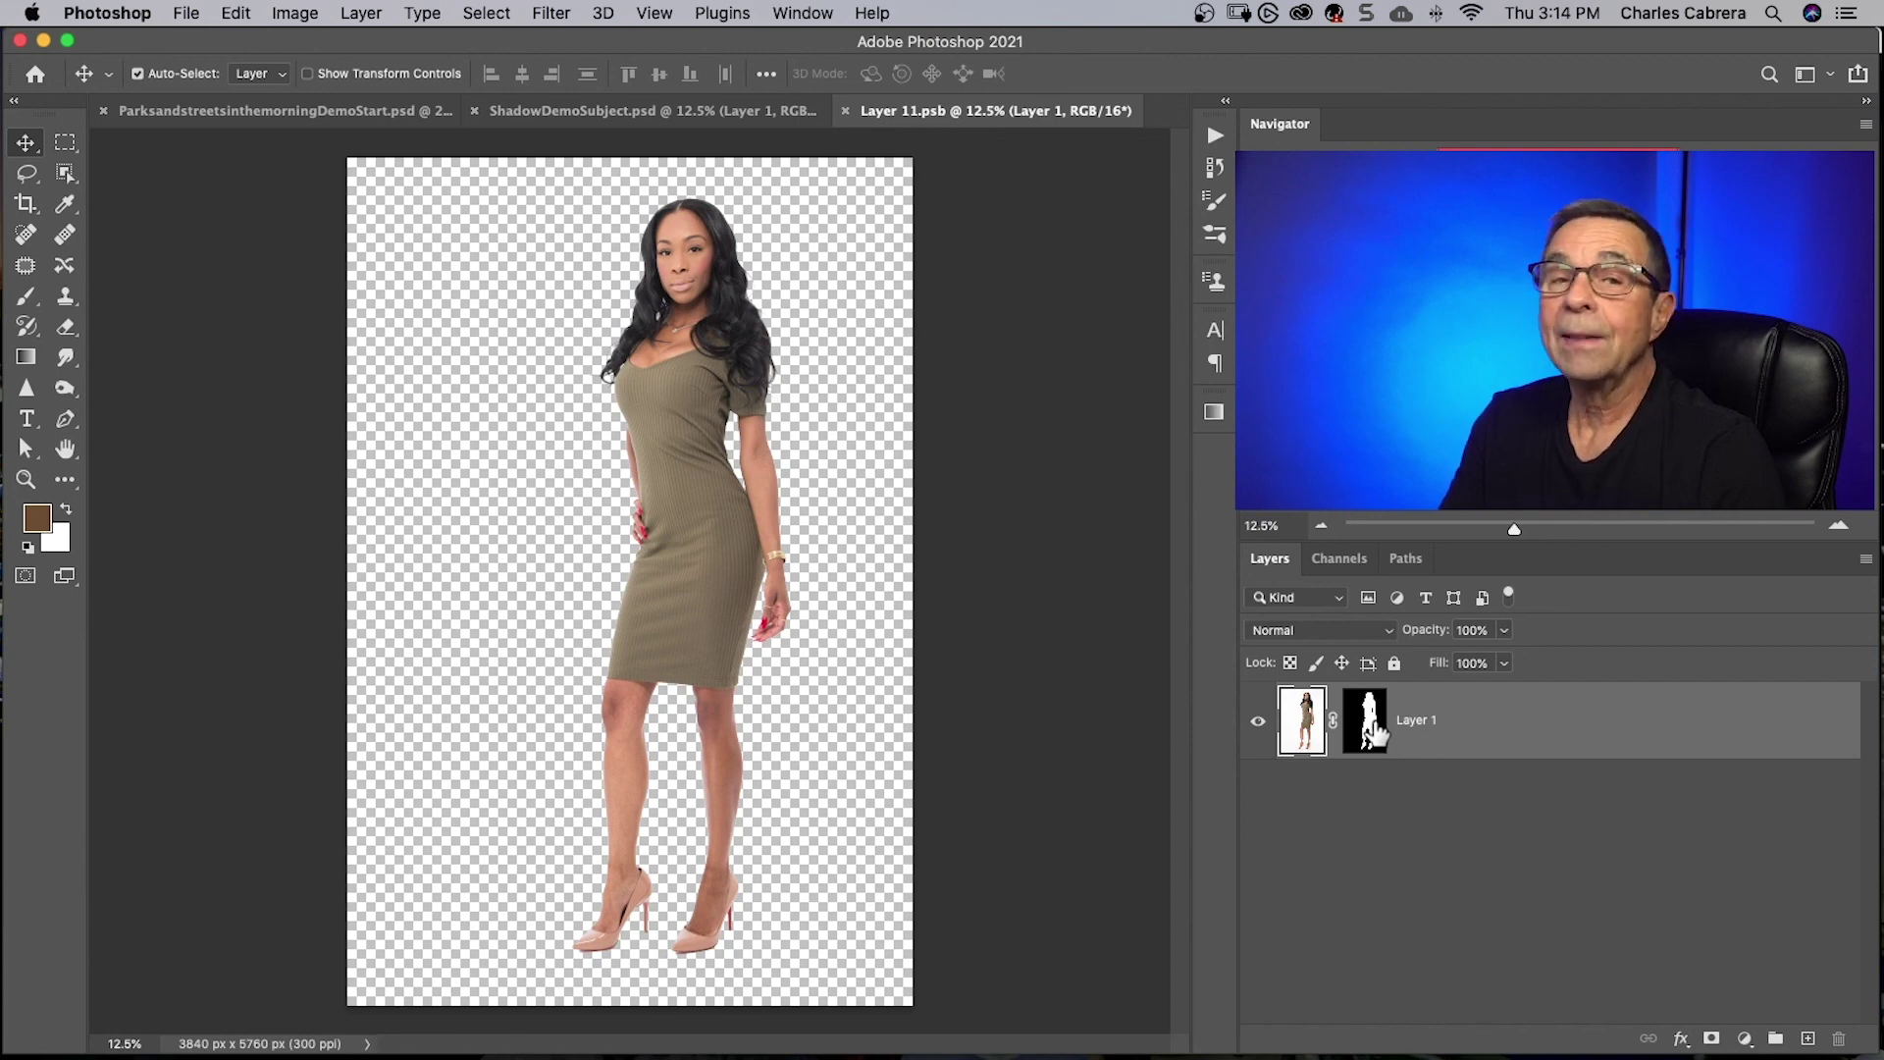
pyautogui.click(1367, 734)
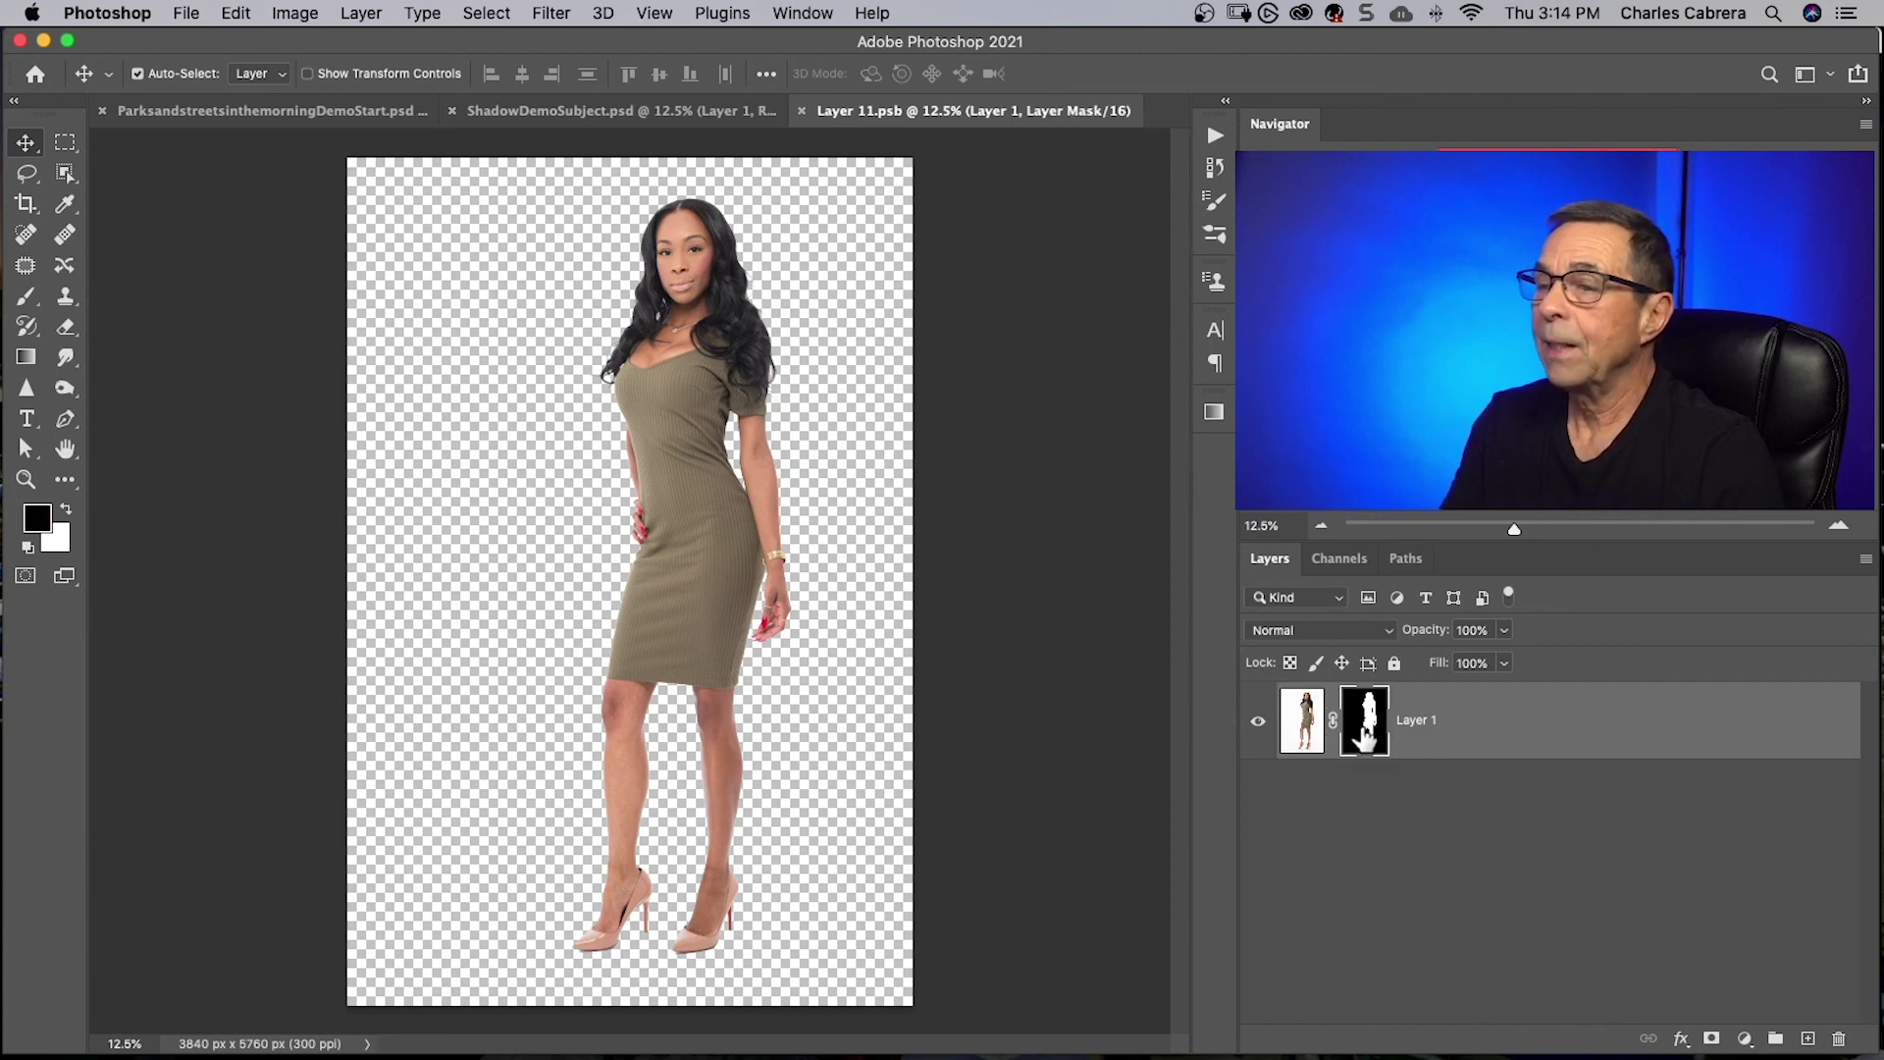
pyautogui.click(803, 111)
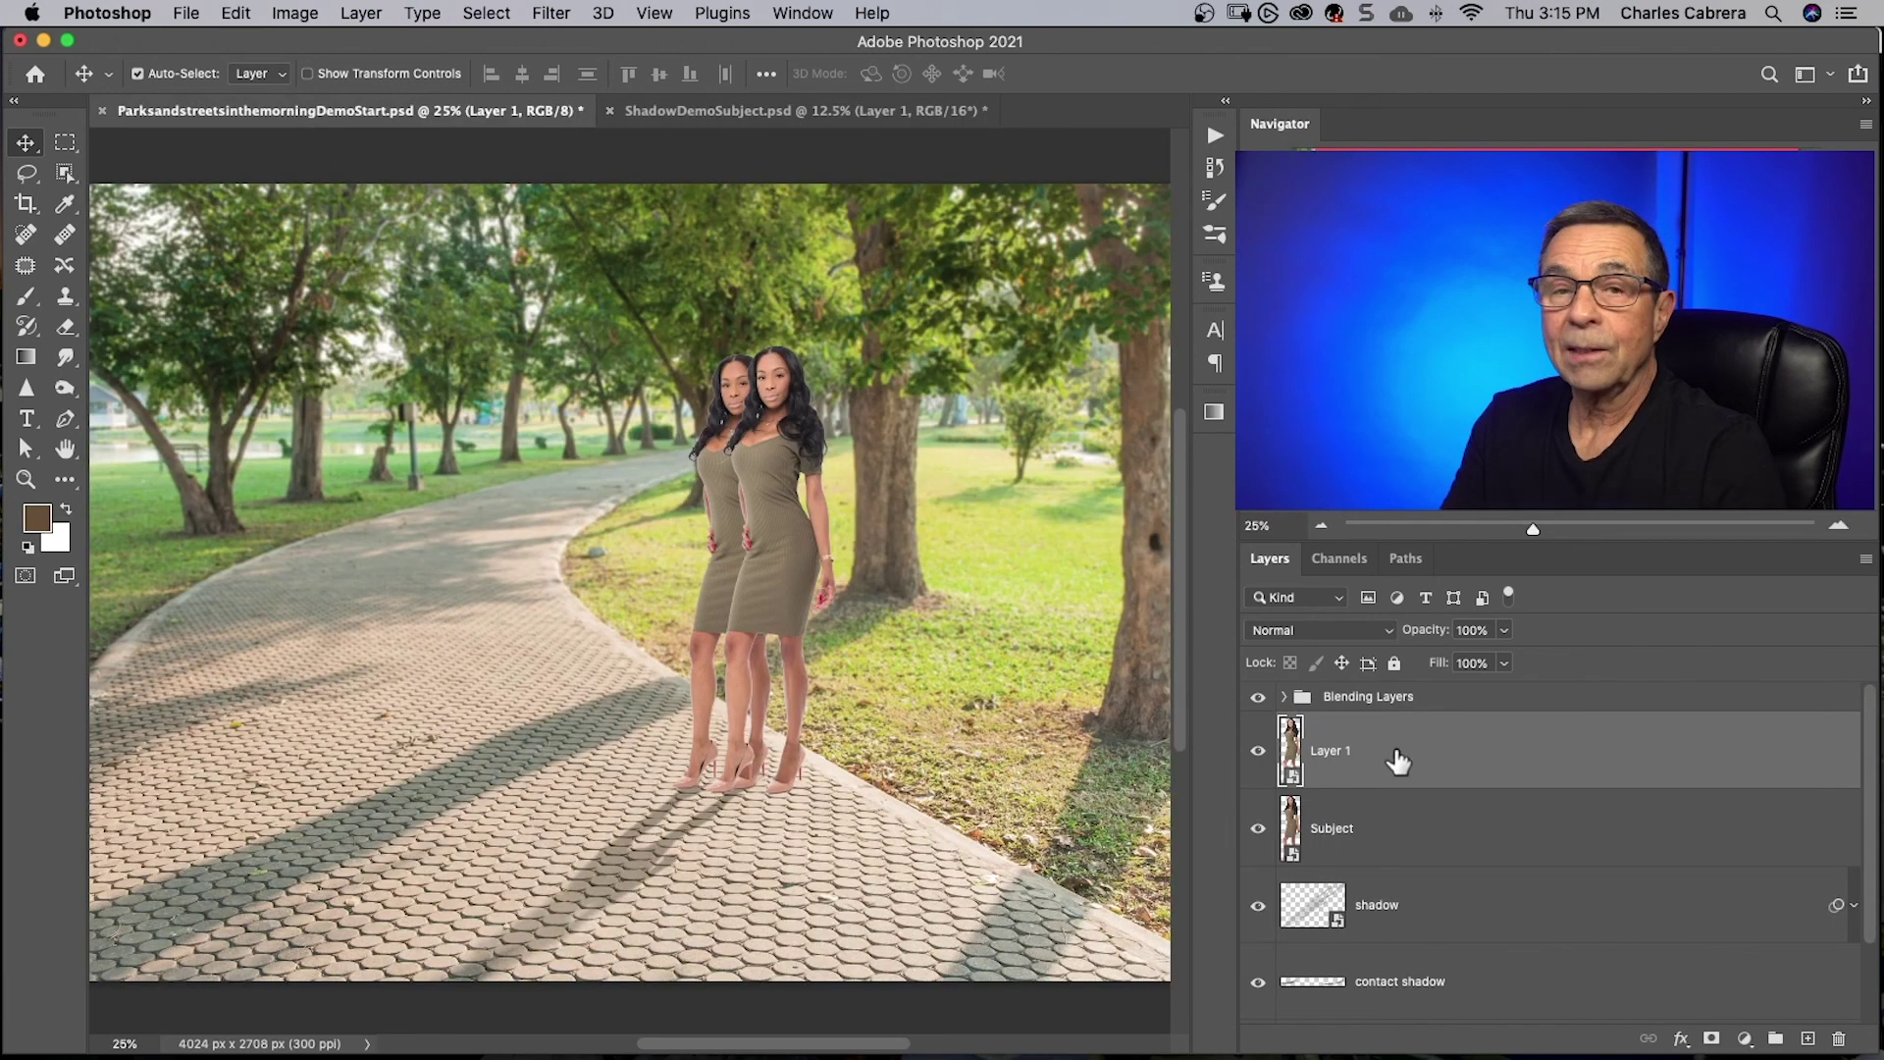